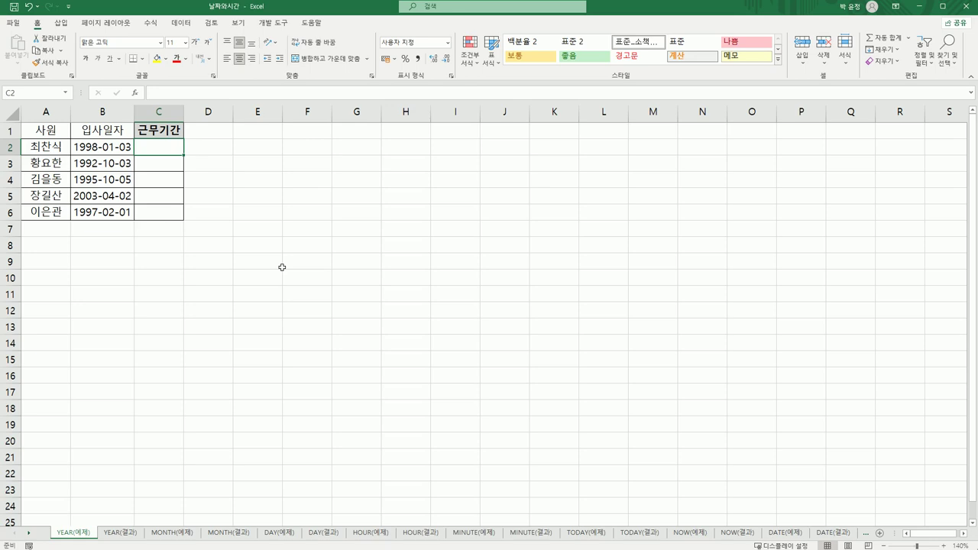
# Enter the formula =2025-YEAR(B2) in cell C2 to calculate the first employee's 근무기간.
pyautogui.write('=')
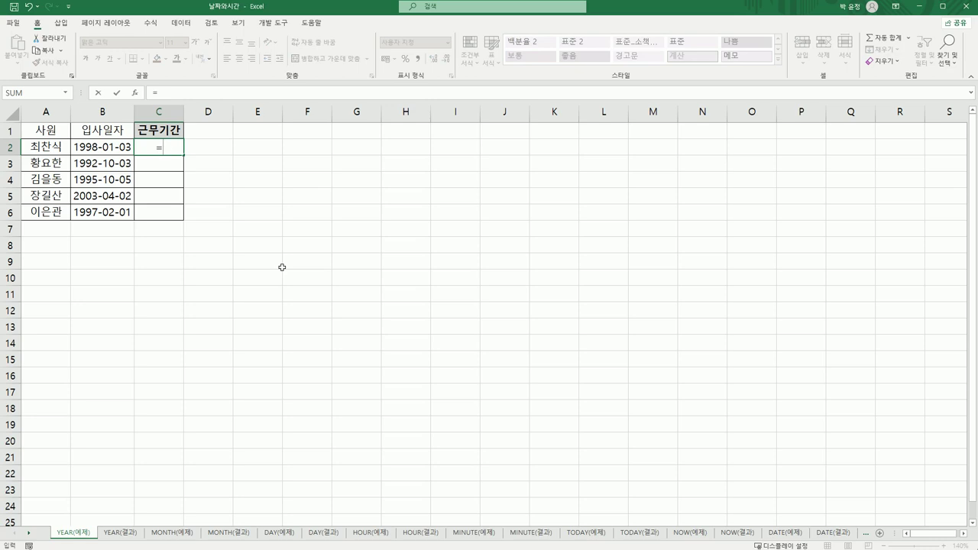
pyautogui.write('2025-')
pyautogui.write('y')
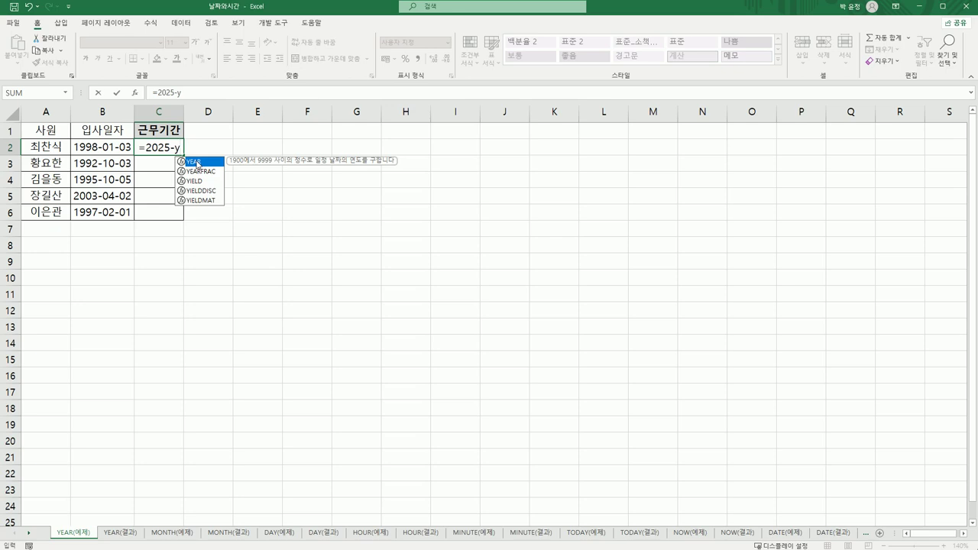
pyautogui.doubleClick(197, 163)
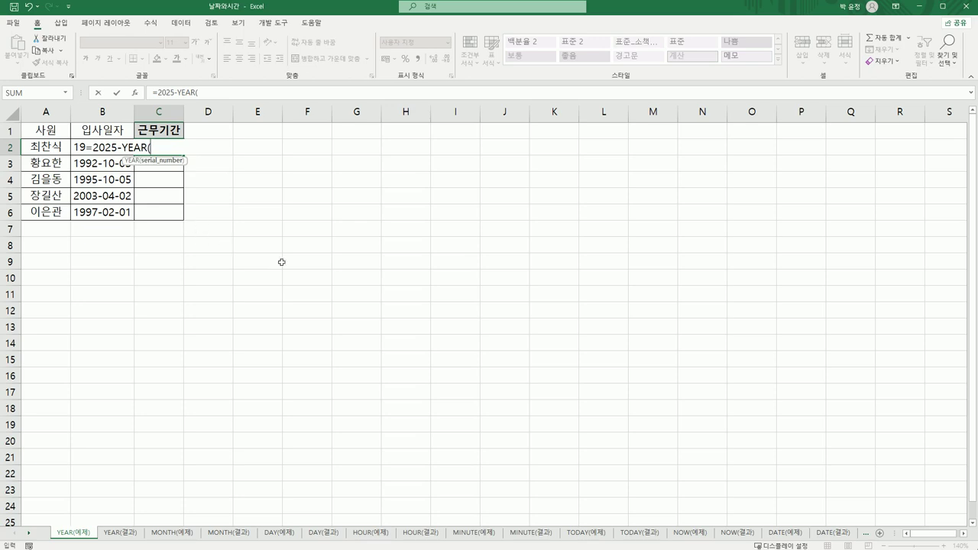
pyautogui.click(78, 150)
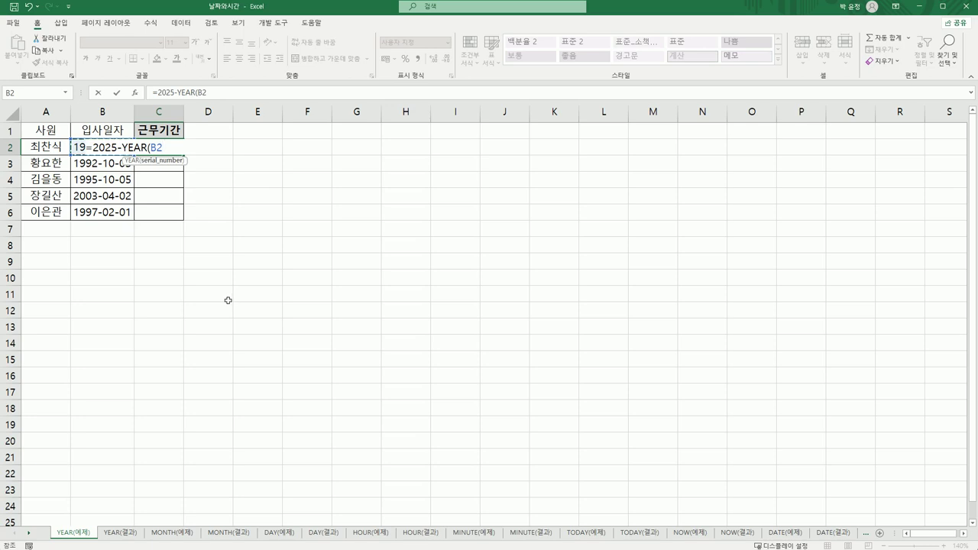
pyautogui.write(')')
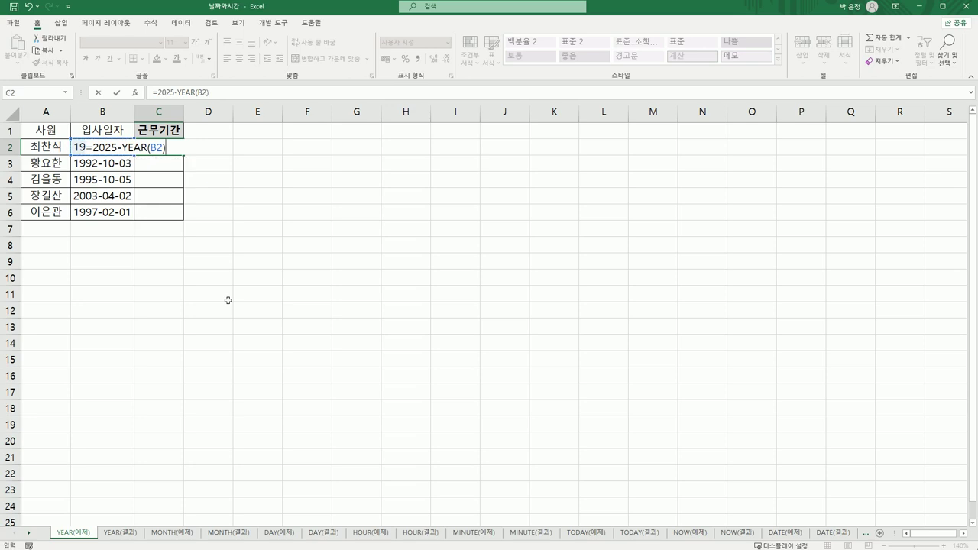
pyautogui.press('Return')
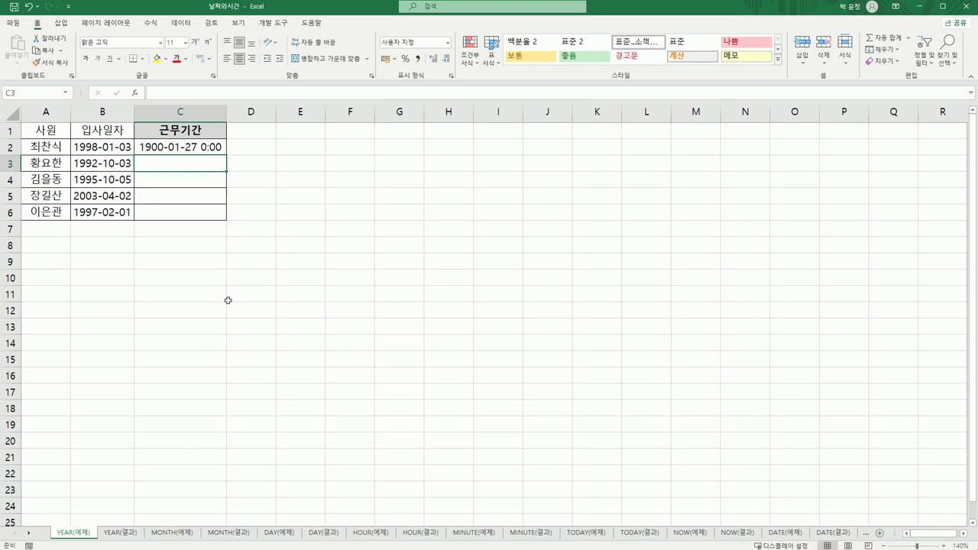
# Append &"년" to the YEAR formula in C2 and fill it down through C6.
pyautogui.click(166, 144)
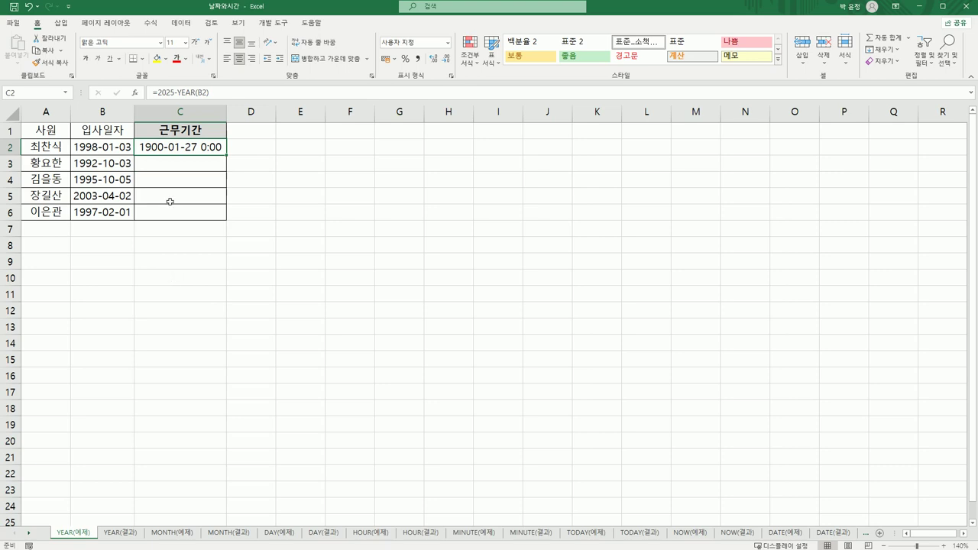
pyautogui.doubleClick(182, 147)
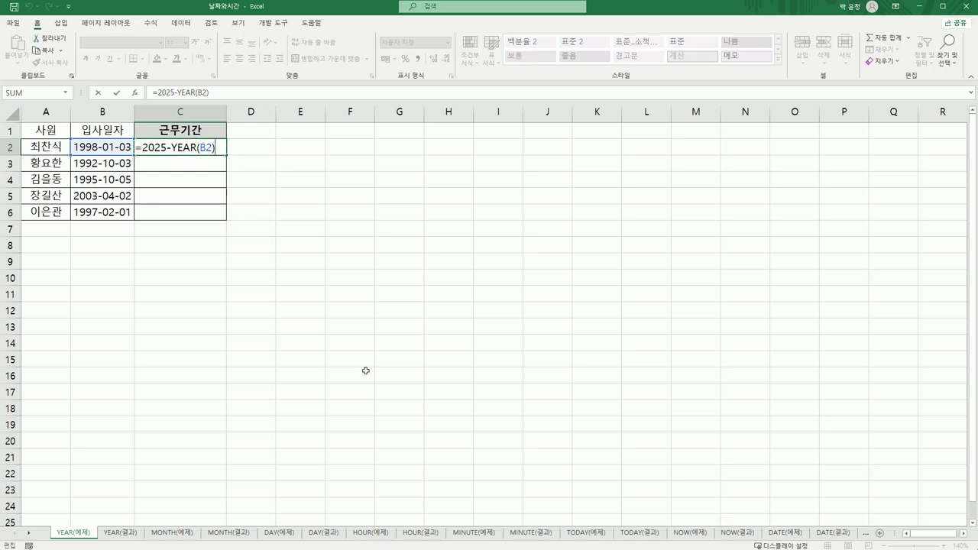
pyautogui.write('&"')
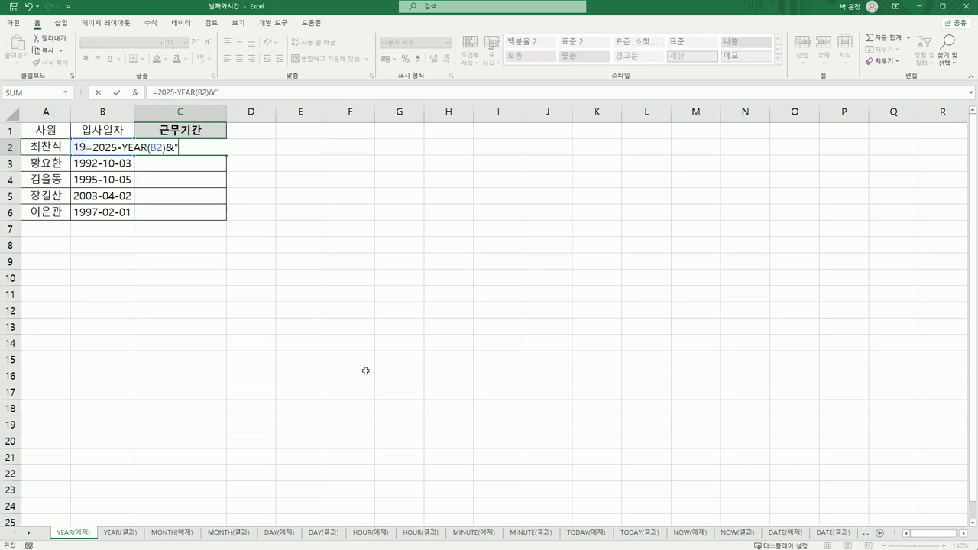
pyautogui.write('년"')
pyautogui.press('Return')
pyautogui.press('Up')
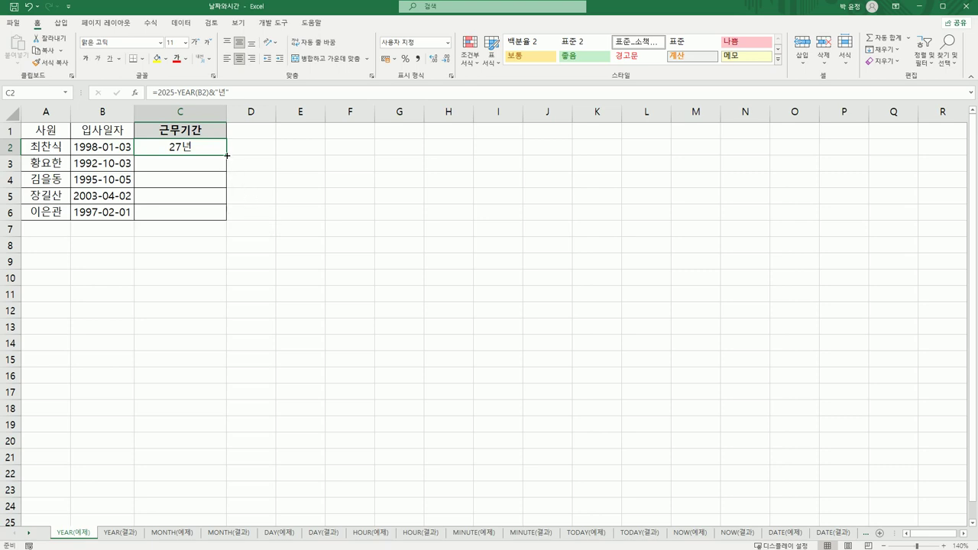
pyautogui.moveTo(227, 155); pyautogui.dragTo(228, 220)
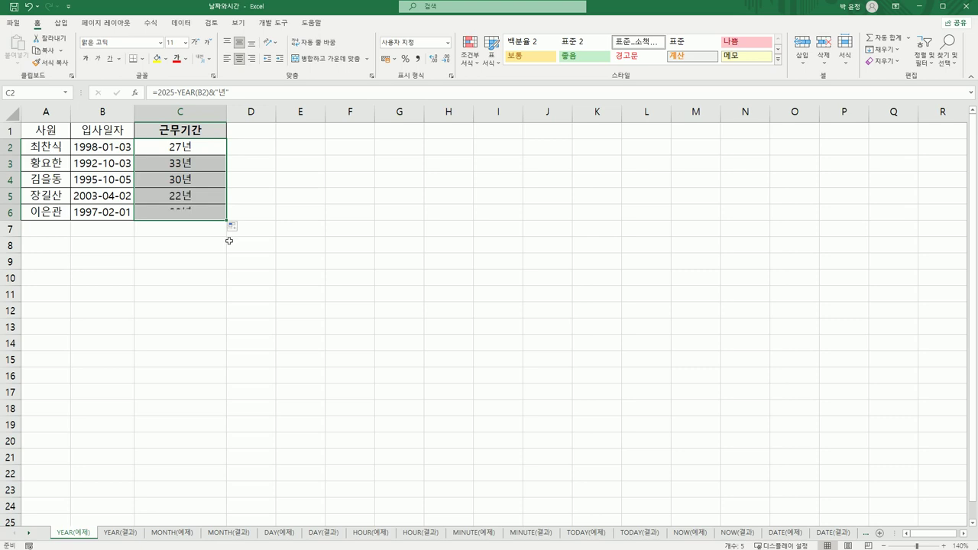
# Remove the &"년" suffix from the formula in C2, leaving =2025-YEAR(B2).
pyautogui.click(181, 148)
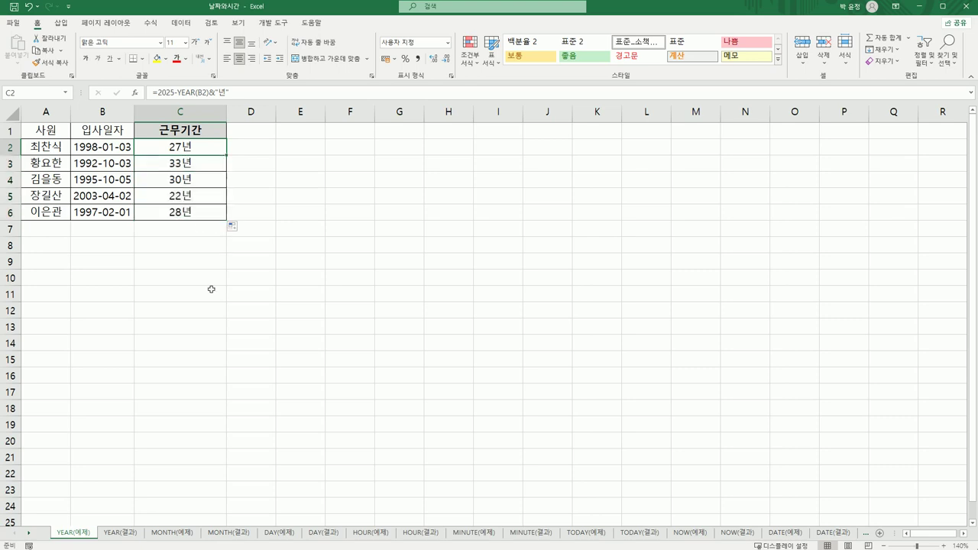
pyautogui.doubleClick(181, 148)
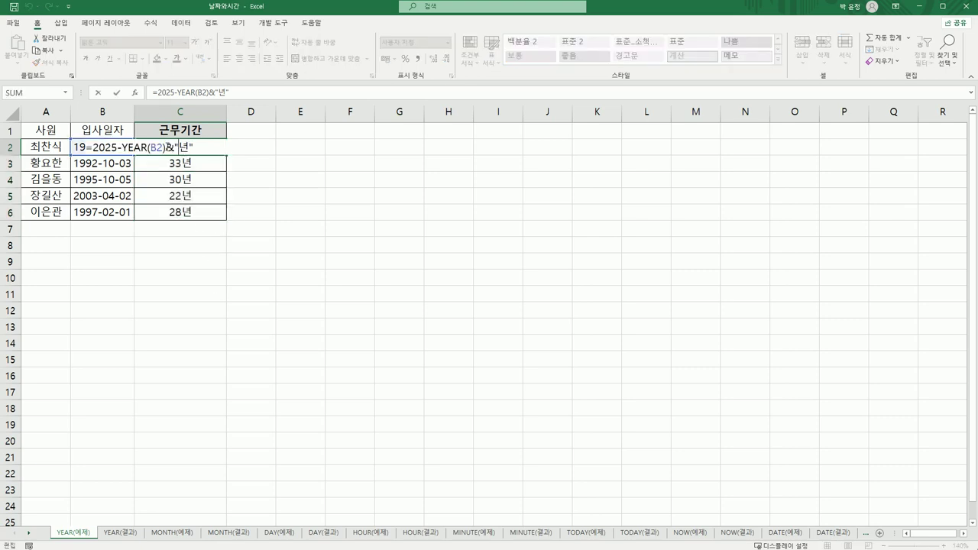
pyautogui.moveTo(166, 147); pyautogui.dragTo(201, 145)
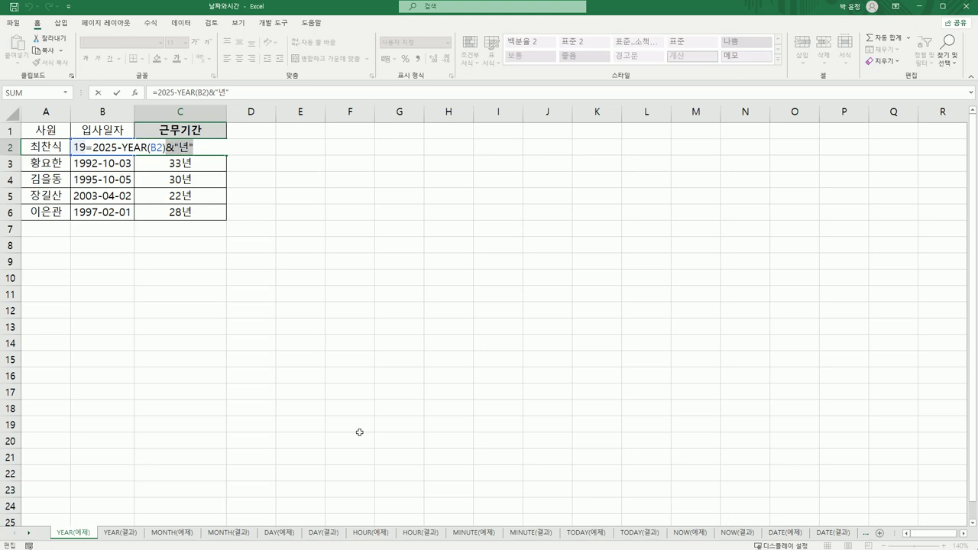
pyautogui.press('Delete')
pyautogui.press('Return')
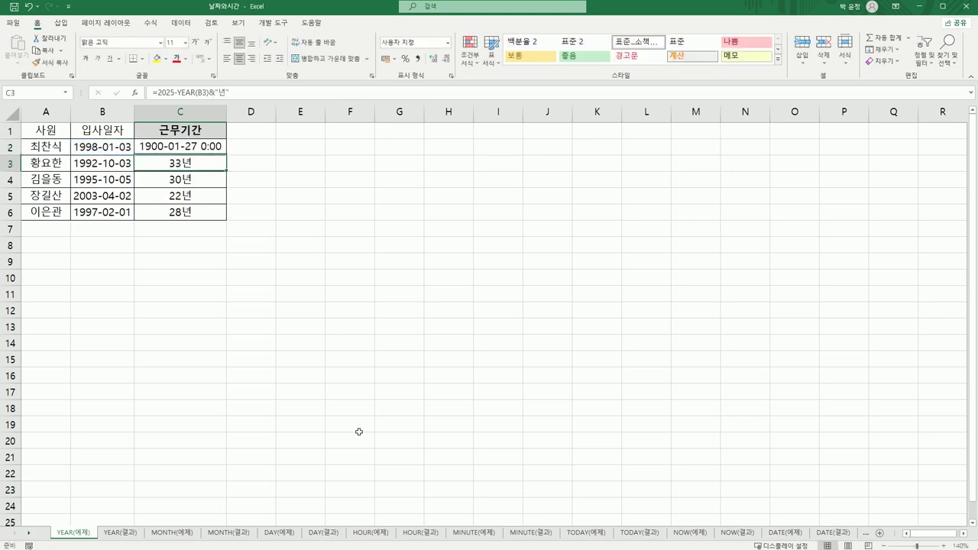
# Change the number format of cell C2 to the 일반 (General) category.
pyautogui.click(175, 146)
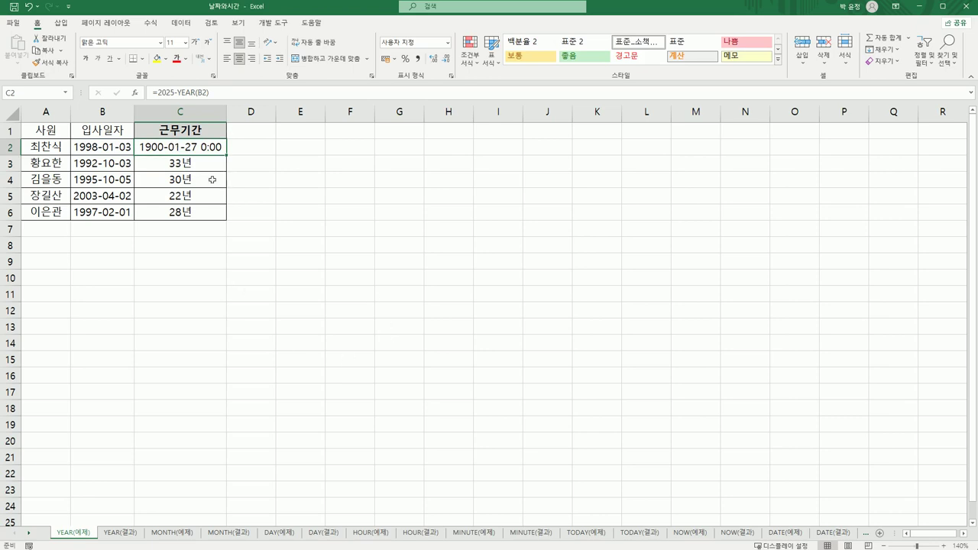
pyautogui.rightClick(166, 148)
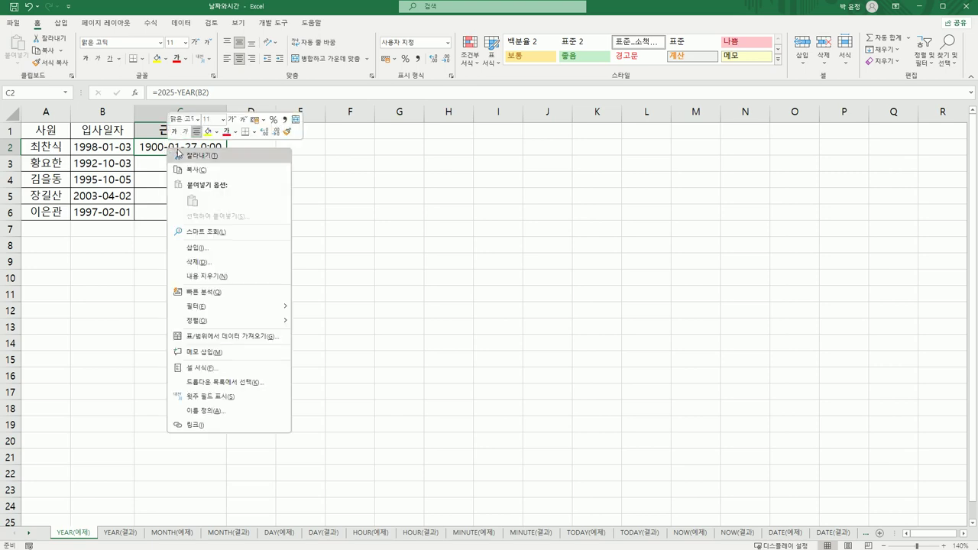
pyautogui.click(227, 369)
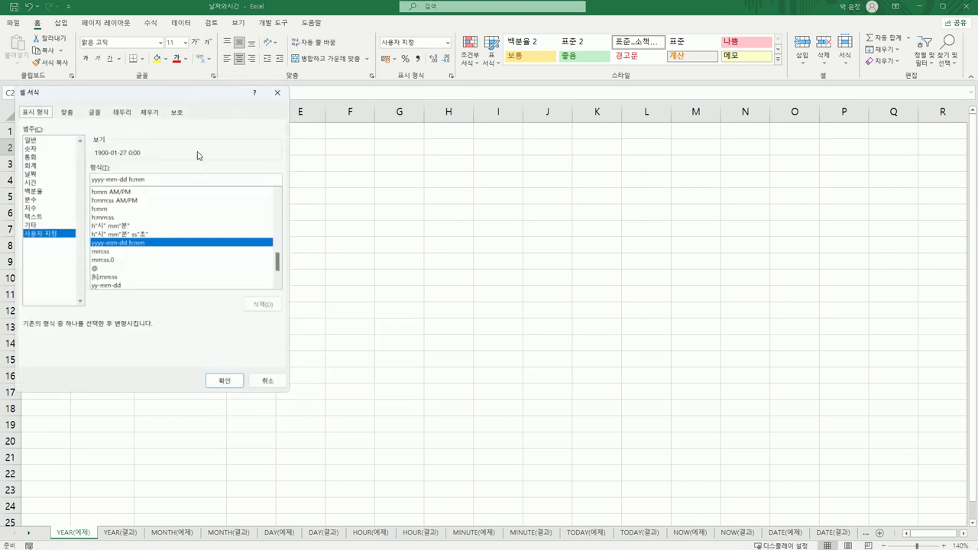
pyautogui.moveTo(173, 101); pyautogui.dragTo(487, 171)
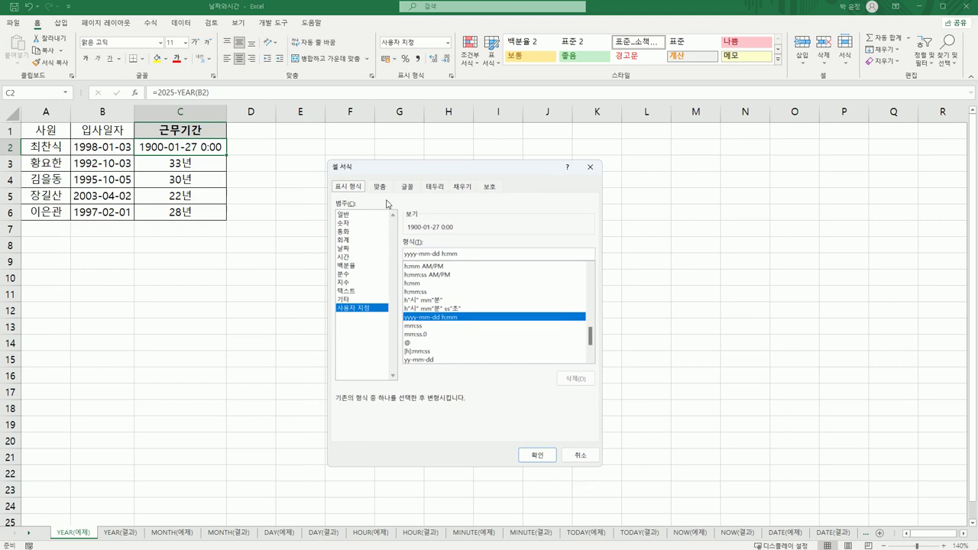
pyautogui.click(346, 215)
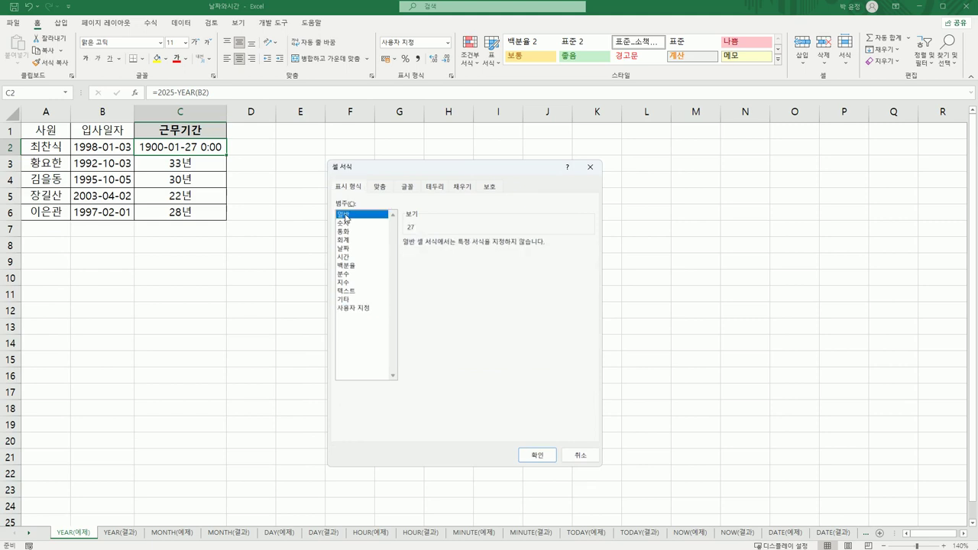
pyautogui.click(537, 455)
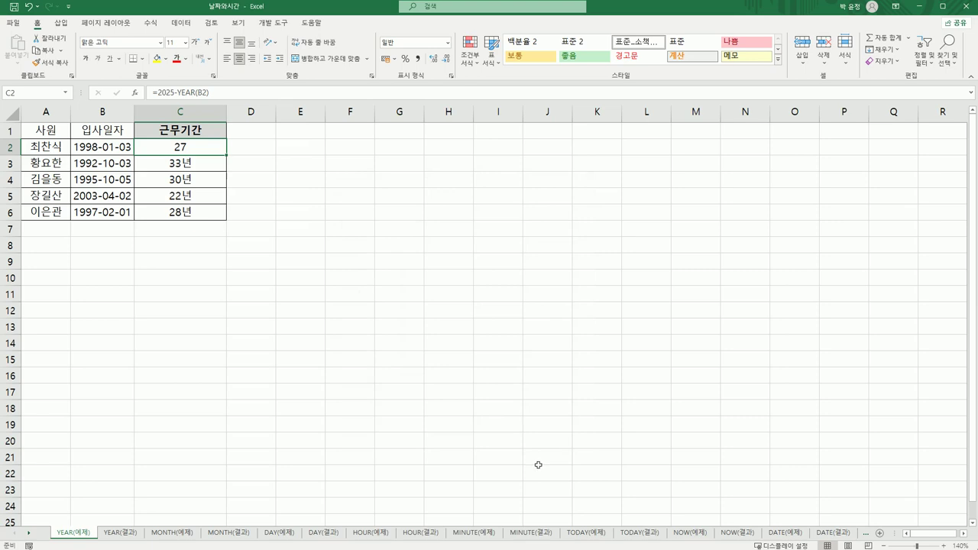
# Add &"년" to the end of the formula in C2, making it =2025-YEAR(B2)&"년".
pyautogui.doubleClick(204, 145)
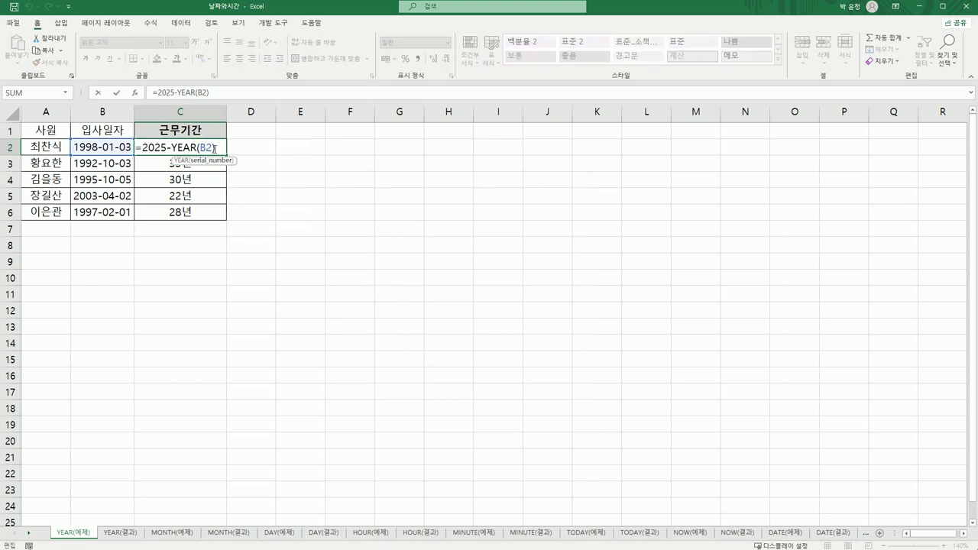
pyautogui.write('&')
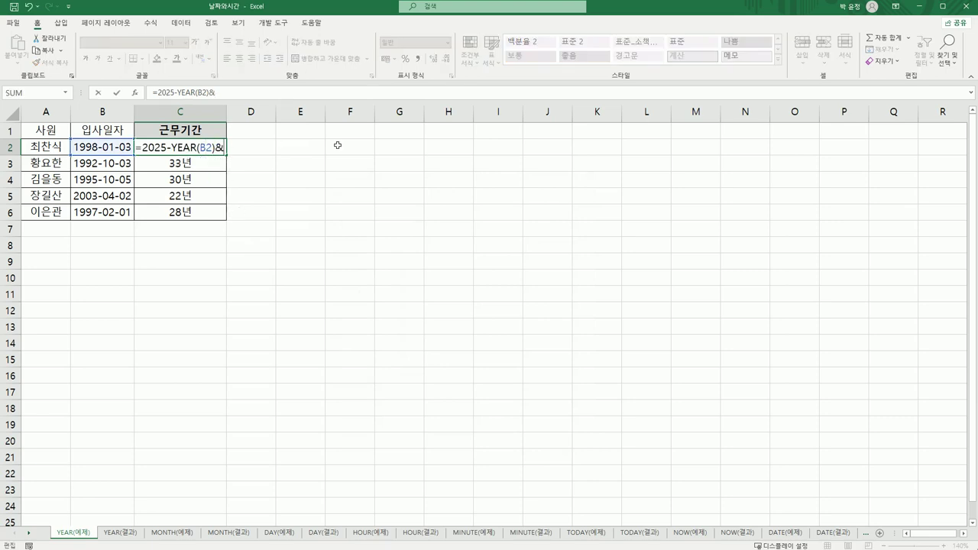
pyautogui.write('"년')
pyautogui.press('BackSpace')
pyautogui.press('BackSpace')
pyautogui.press('BackSpace')
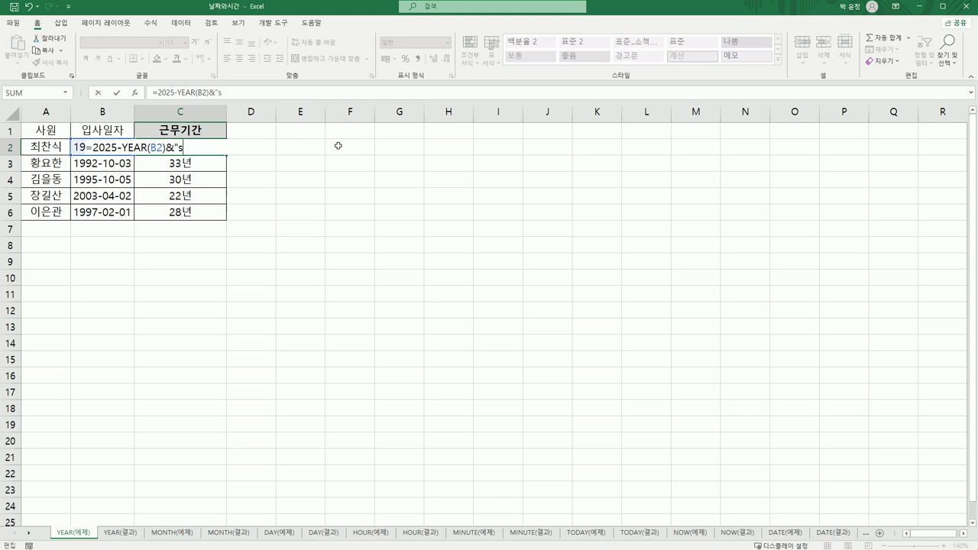
pyautogui.write('년"')
pyautogui.press('Return')
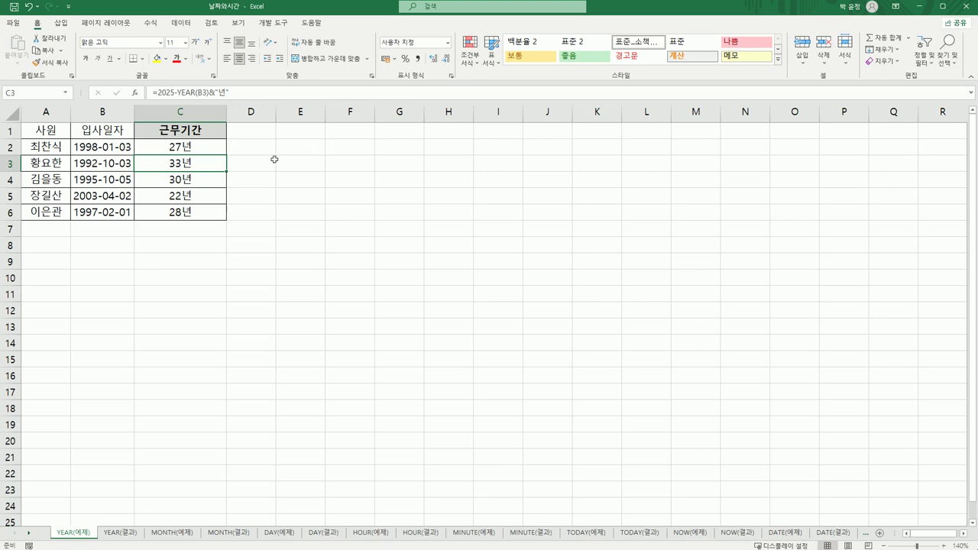
# Compare the 근무기간 column on the YEAR(예제) sheet with the YEAR(결과) sheet.
pyautogui.click(193, 148)
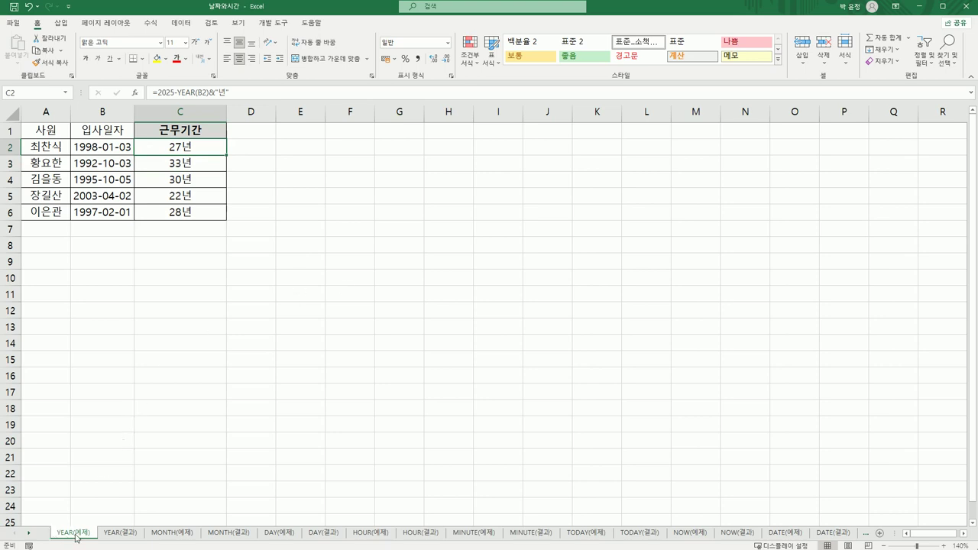
pyautogui.click(108, 533)
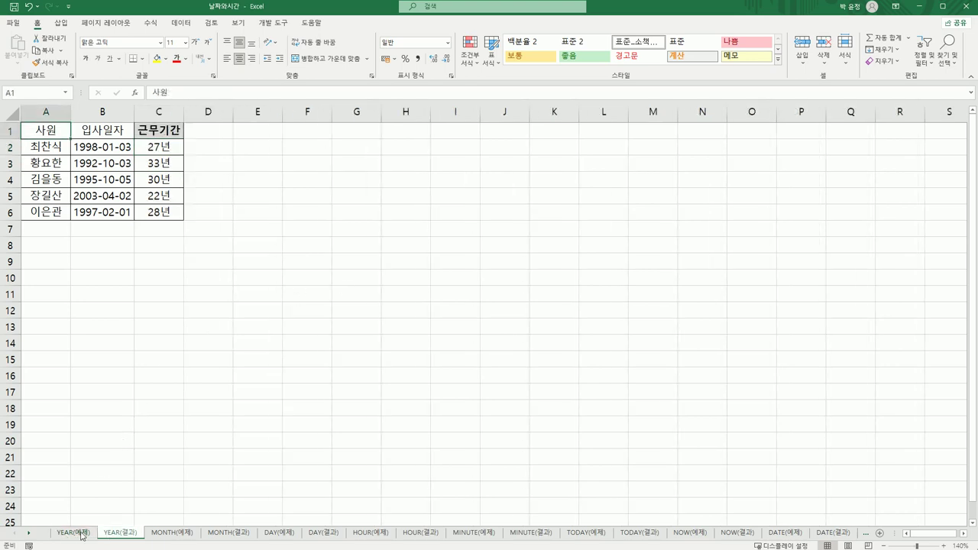
pyautogui.click(81, 535)
pyautogui.click(115, 523)
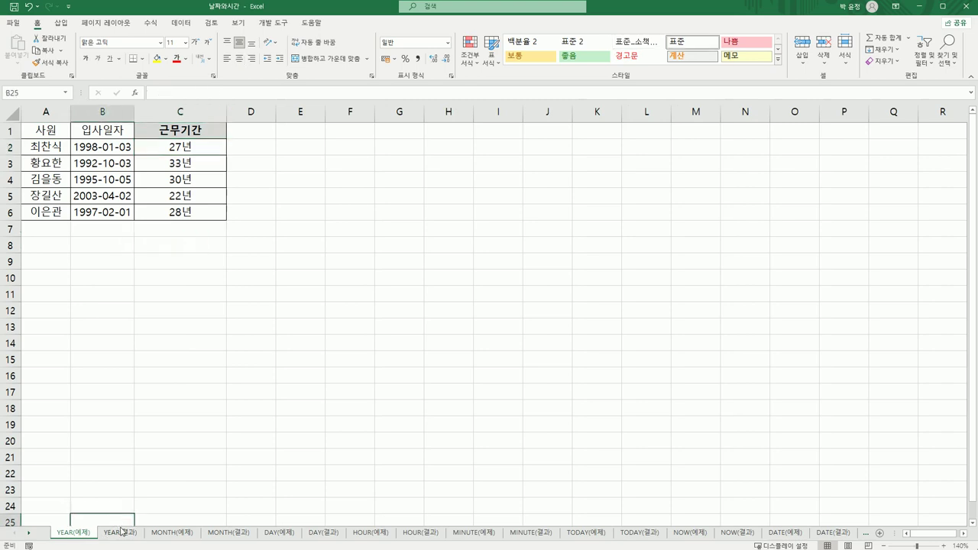
pyautogui.click(123, 538)
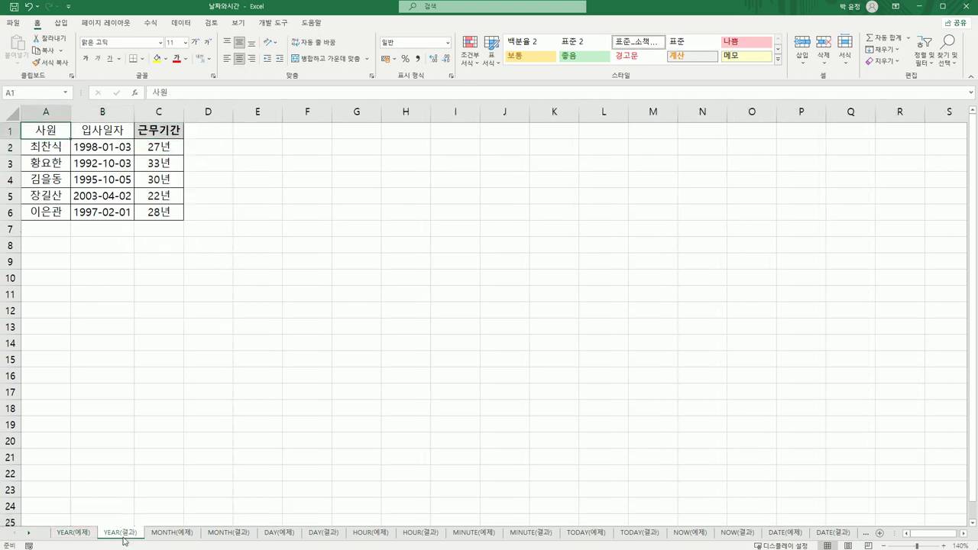
# On the MONTH(예제) sheet, wrap the date serial in cell E2 in a MONTH function, making it =MONTH(45748).
pyautogui.click(190, 536)
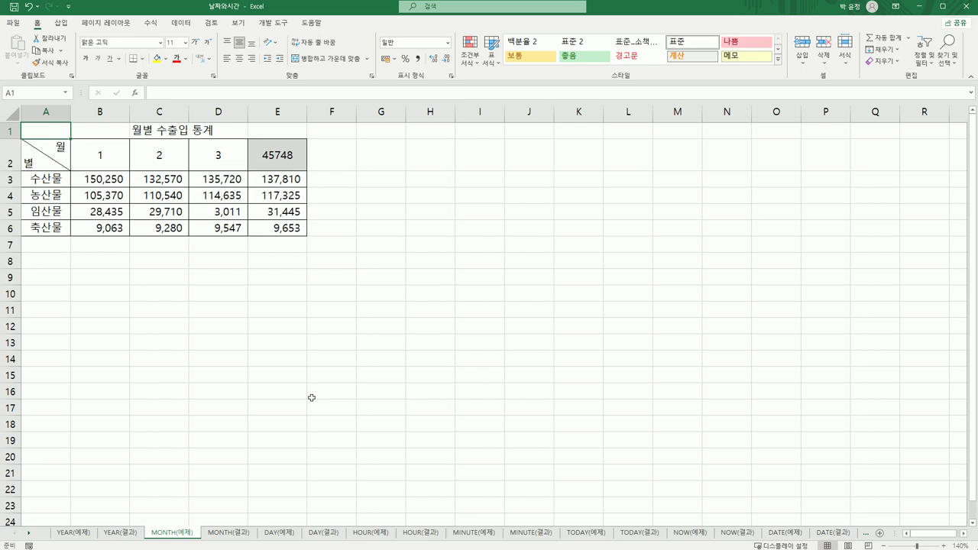
pyautogui.click(276, 156)
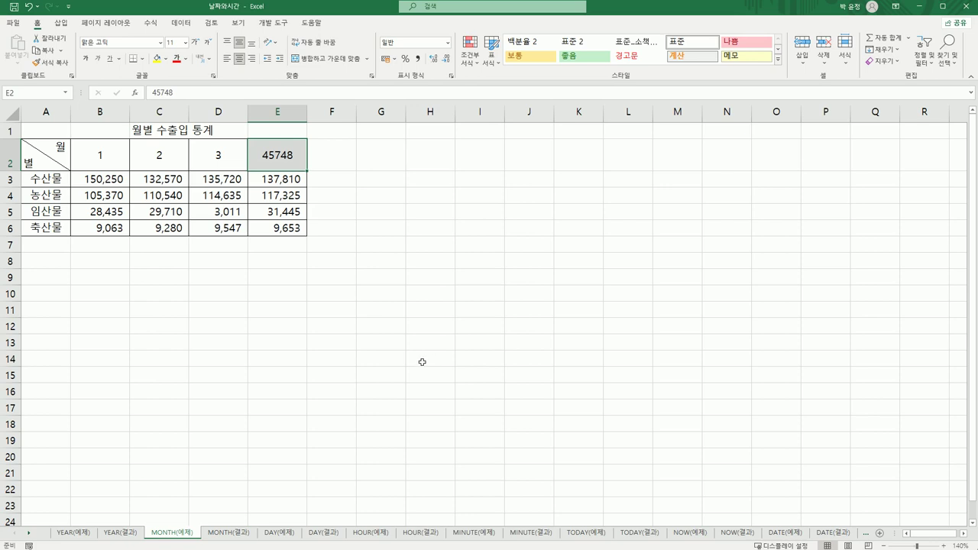
pyautogui.doubleClick(259, 155)
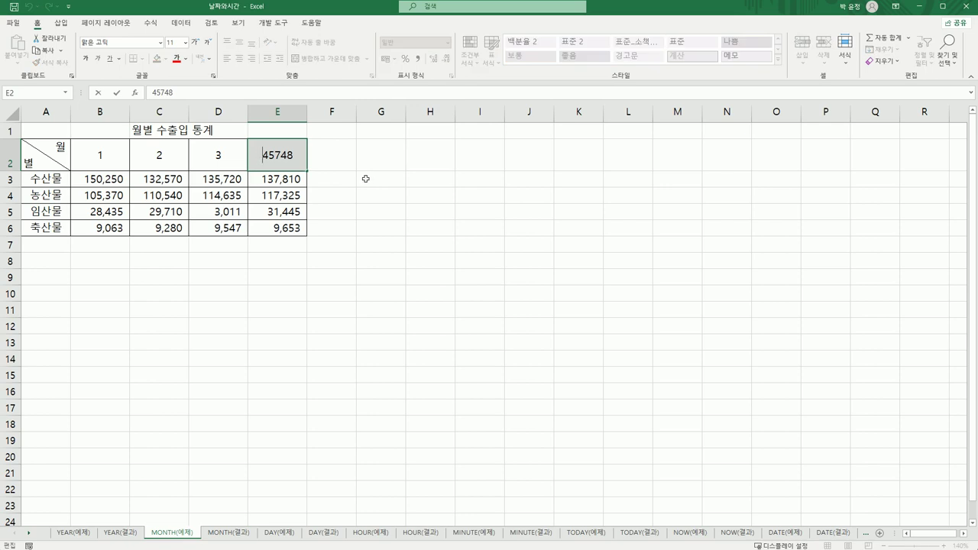
pyautogui.write('=')
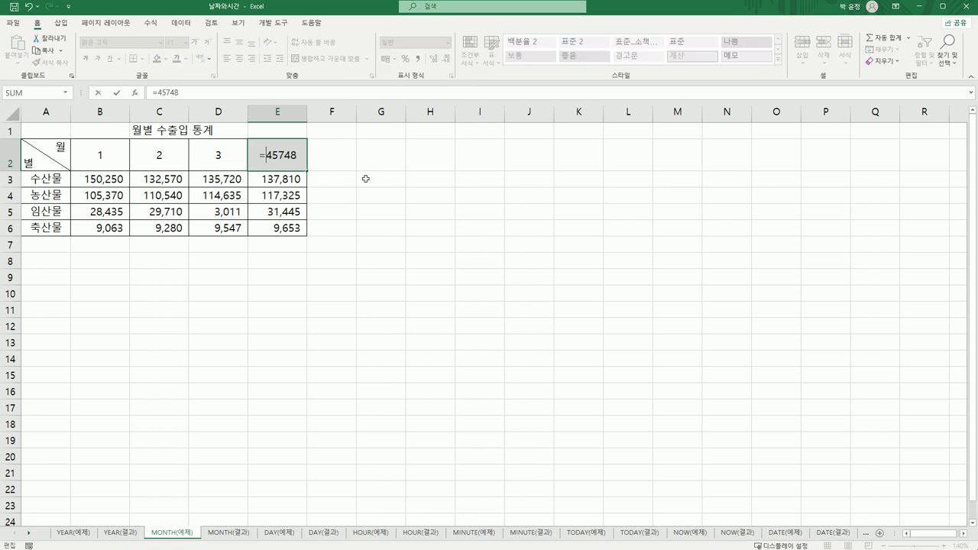
pyautogui.hotkey('shift', 'Home')
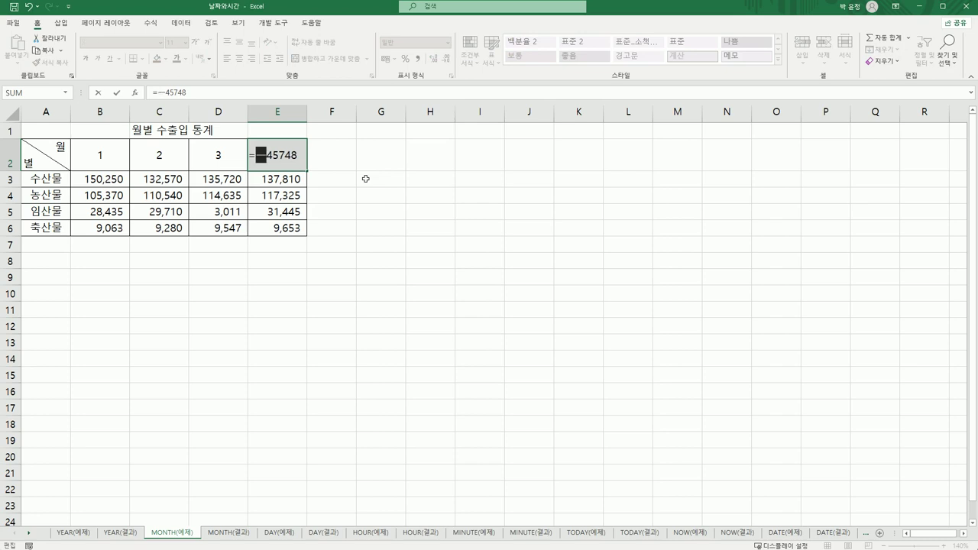
pyautogui.write('=')
pyautogui.write('mon')
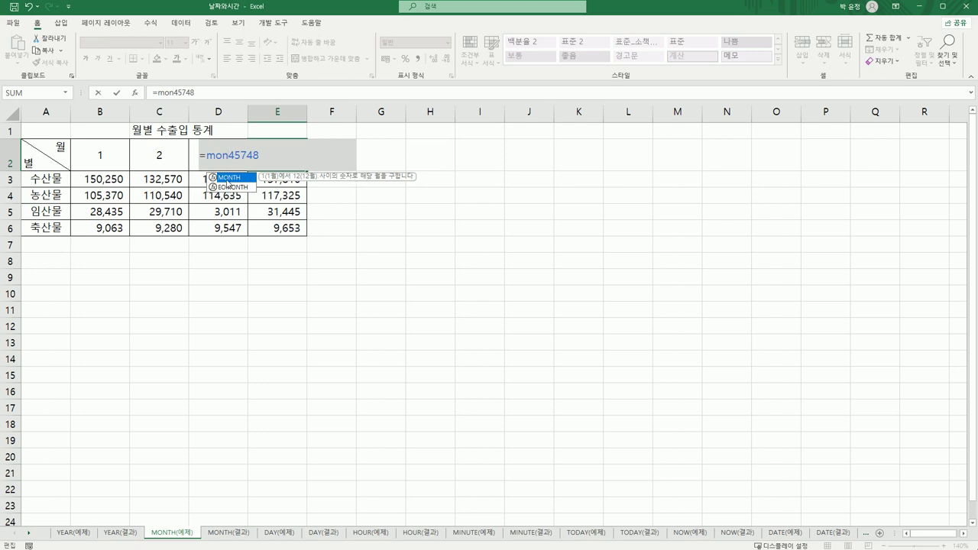
pyautogui.doubleClick(228, 178)
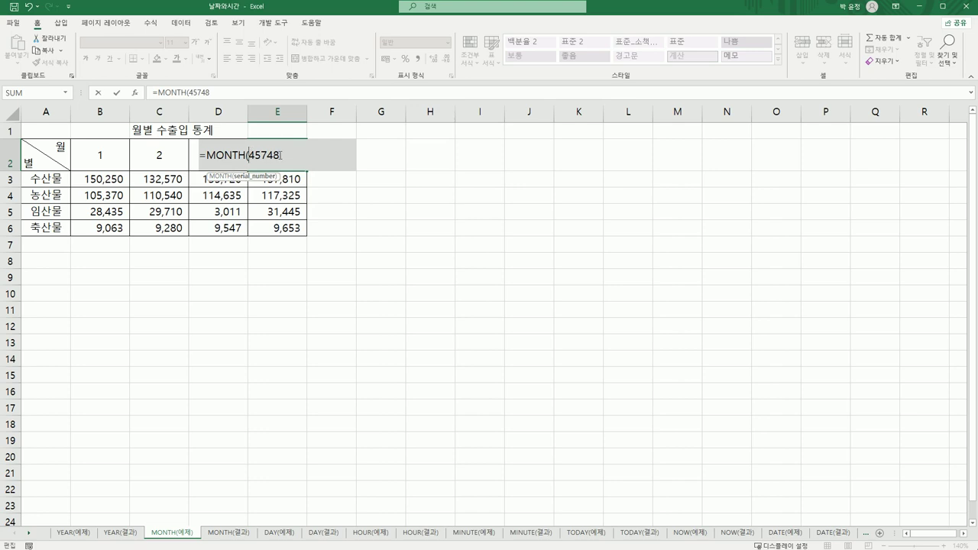
pyautogui.write(')')
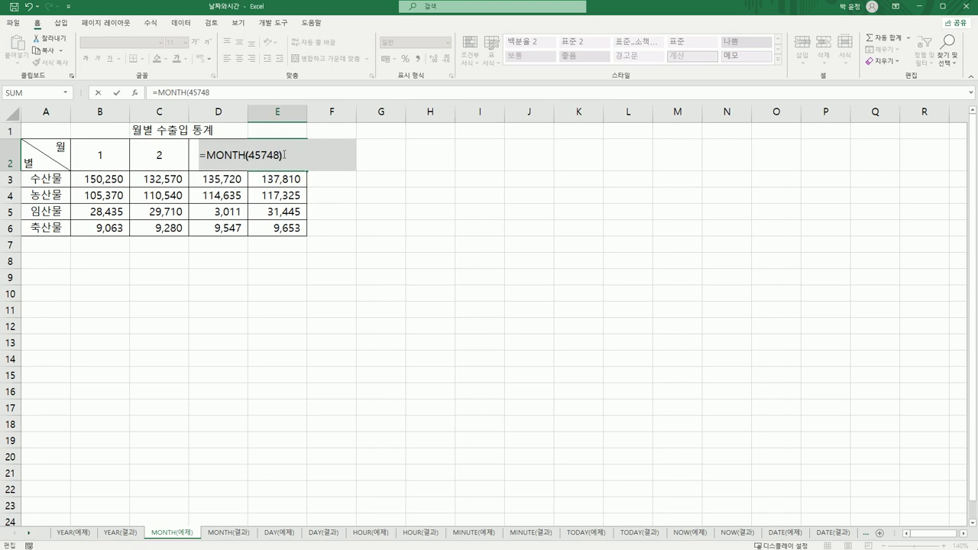
pyautogui.press('Return')
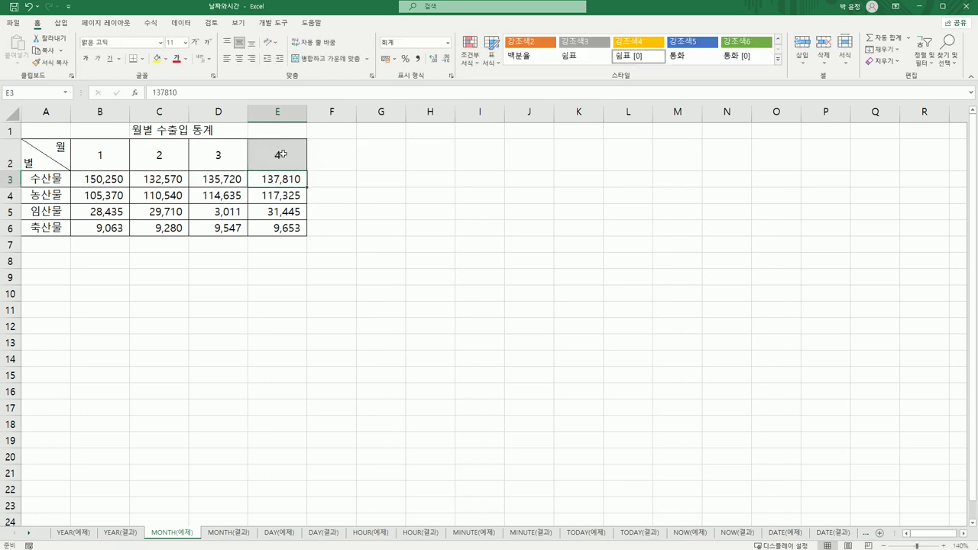
# Check the formula in E2 and compare the MONTH(예제) sheet with the MONTH(결과) sheet.
pyautogui.click(282, 154)
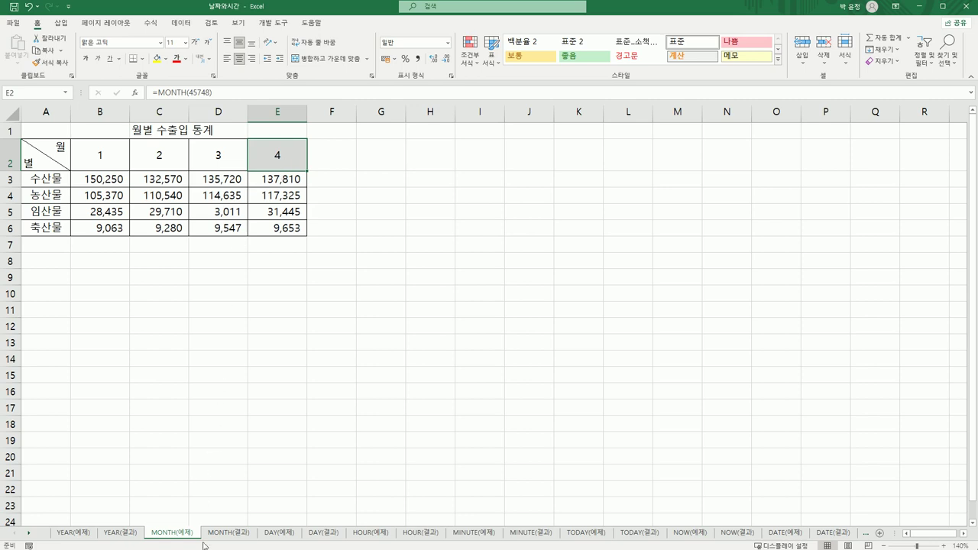
pyautogui.click(236, 538)
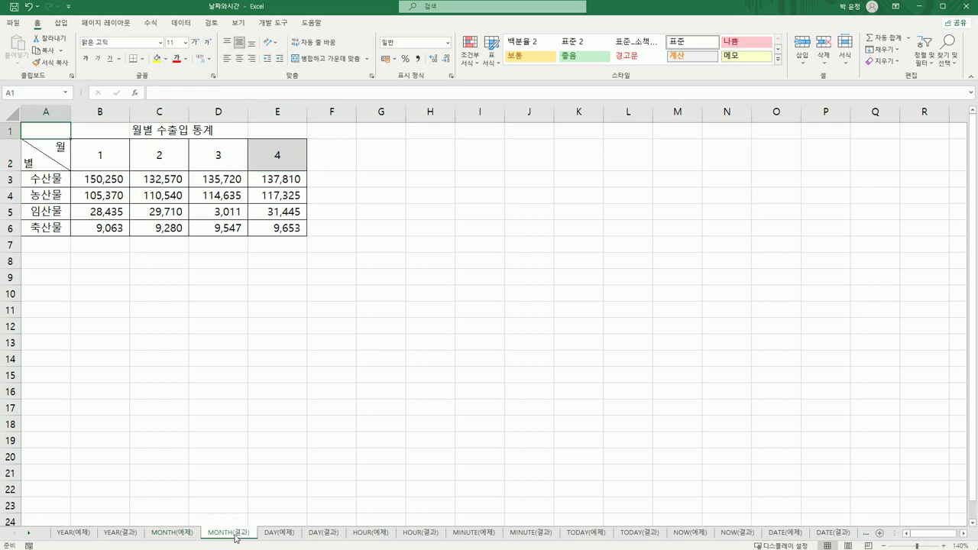
pyautogui.click(186, 533)
pyautogui.click(223, 536)
# On the DAY(예제) sheet, begin the 주문일자(일) formula in B4 with =DAY($D$2), using an absolute reference to the 기준일자.
pyautogui.click(277, 535)
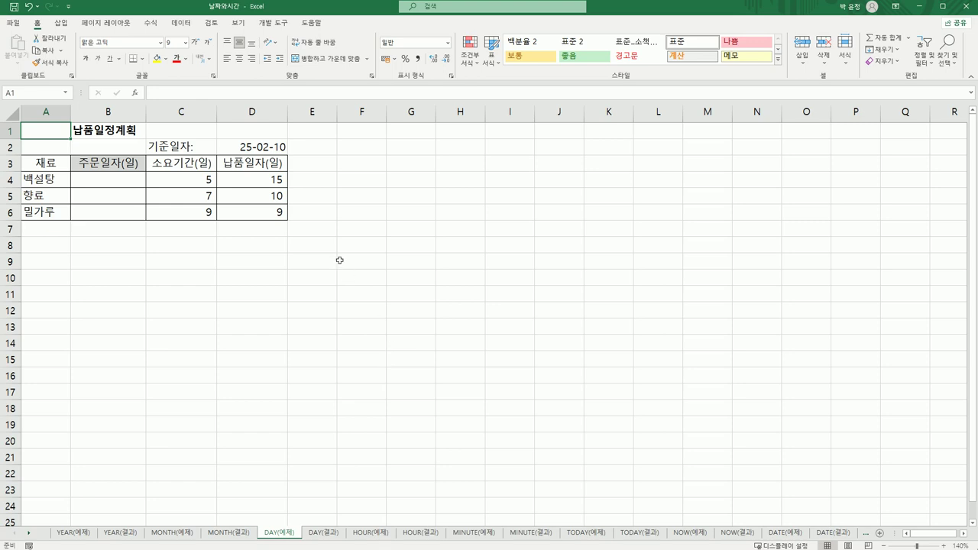
pyautogui.click(263, 145)
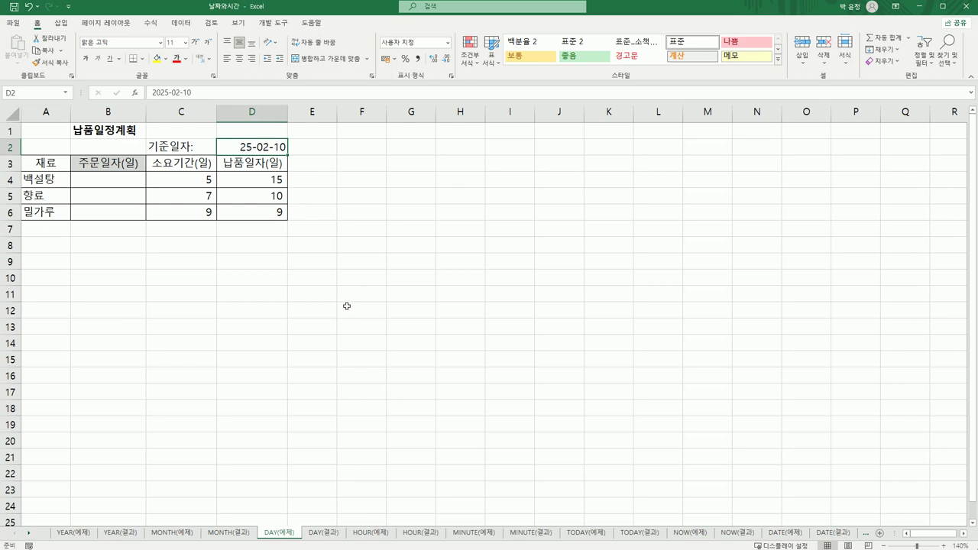
pyautogui.click(117, 183)
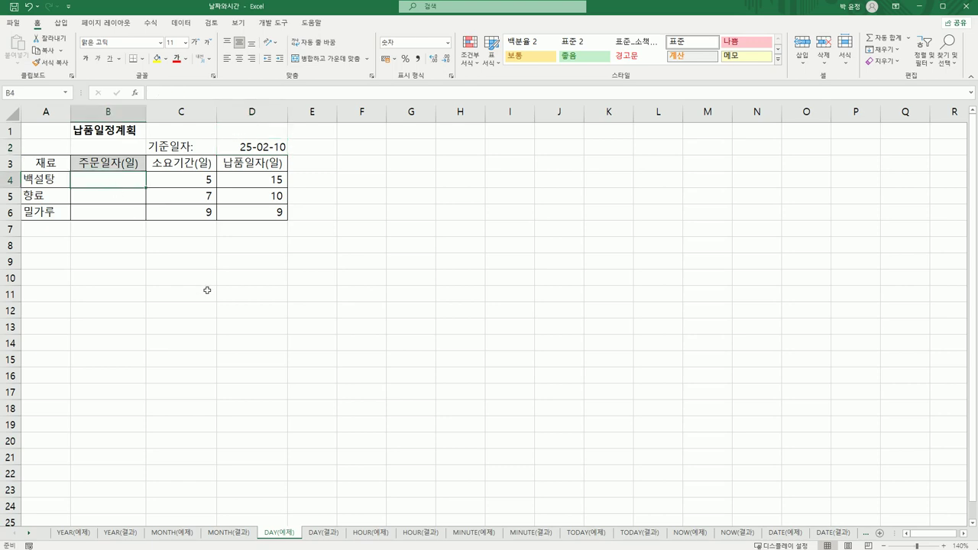
pyautogui.click(249, 148)
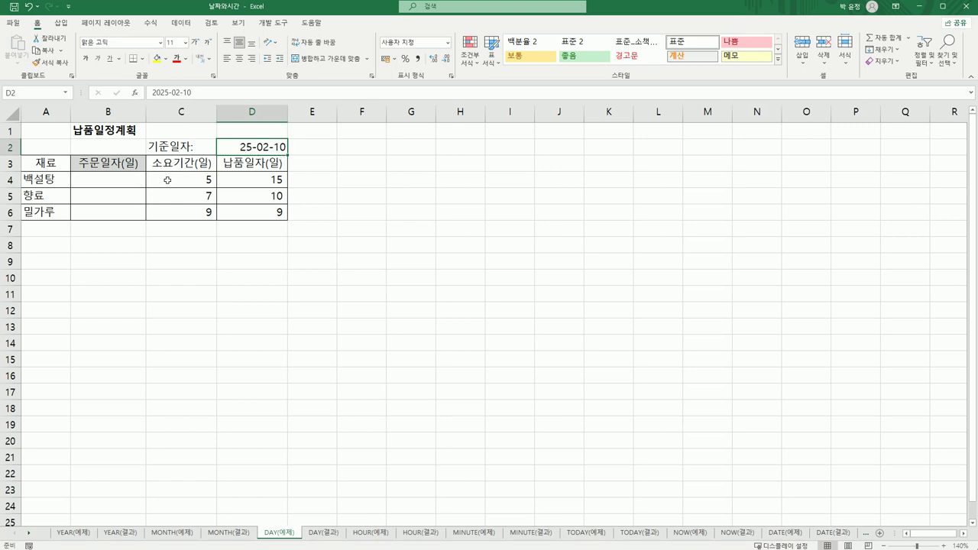
pyautogui.click(126, 187)
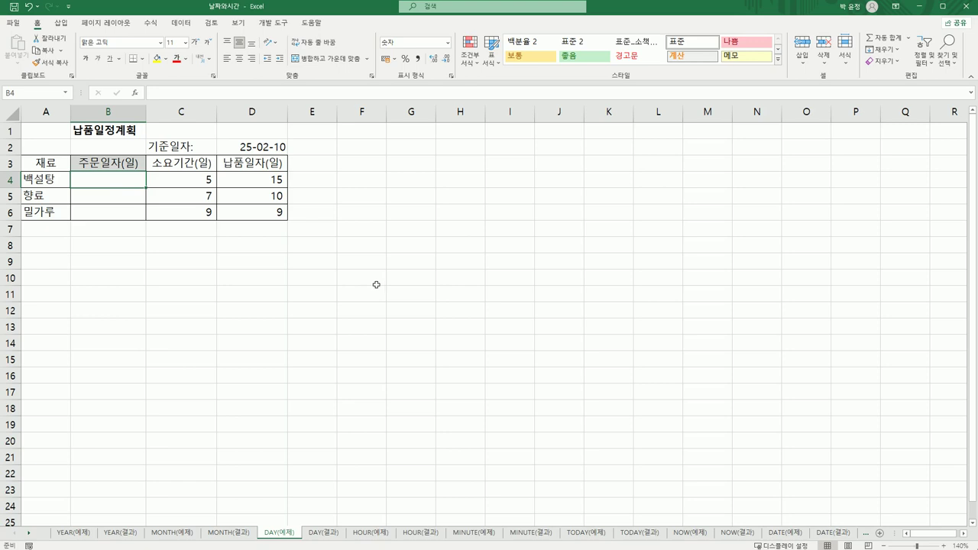
pyautogui.write('=')
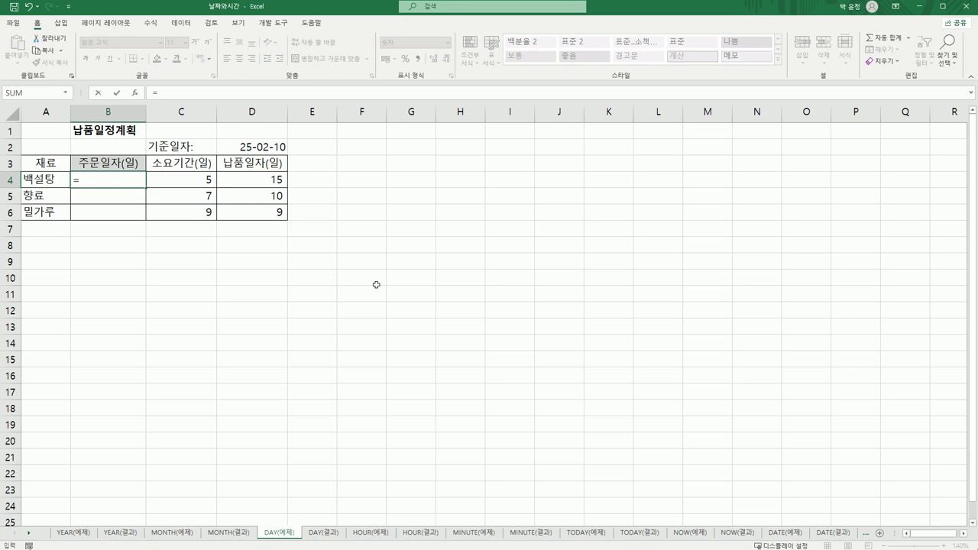
pyautogui.write('d')
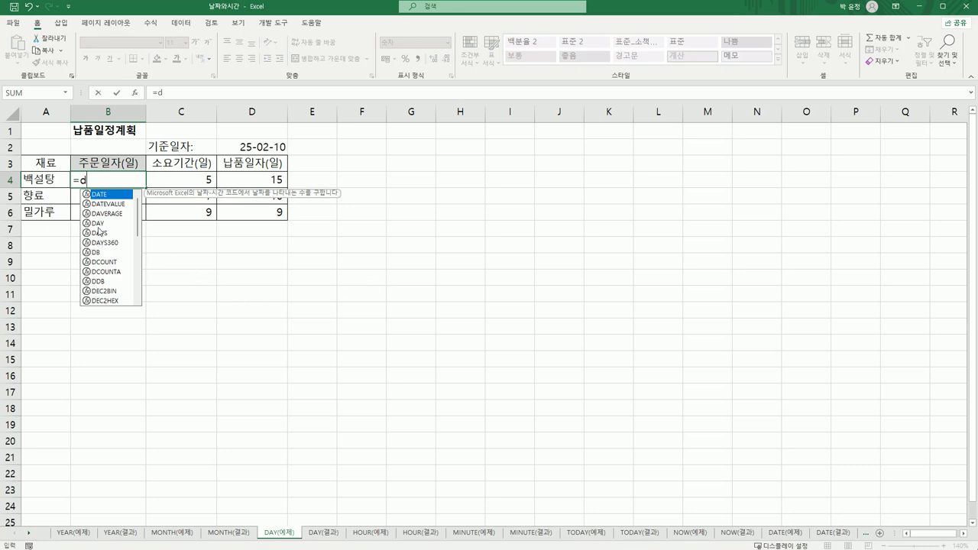
pyautogui.click(98, 226)
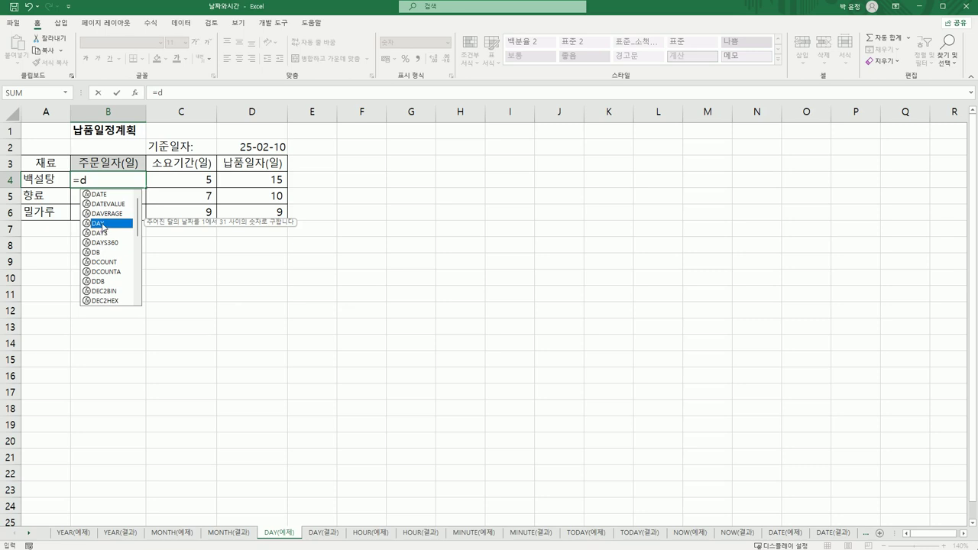
pyautogui.doubleClick(103, 224)
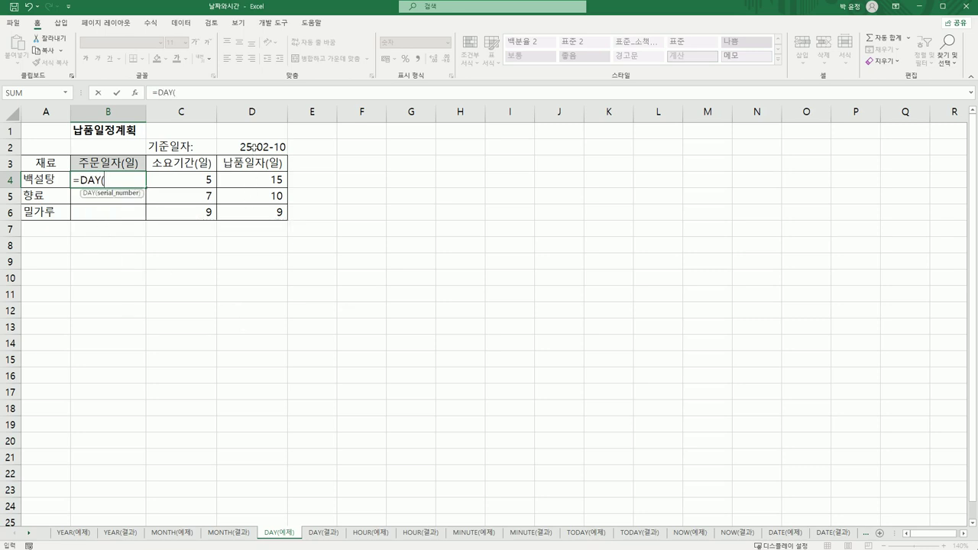
pyautogui.click(253, 147)
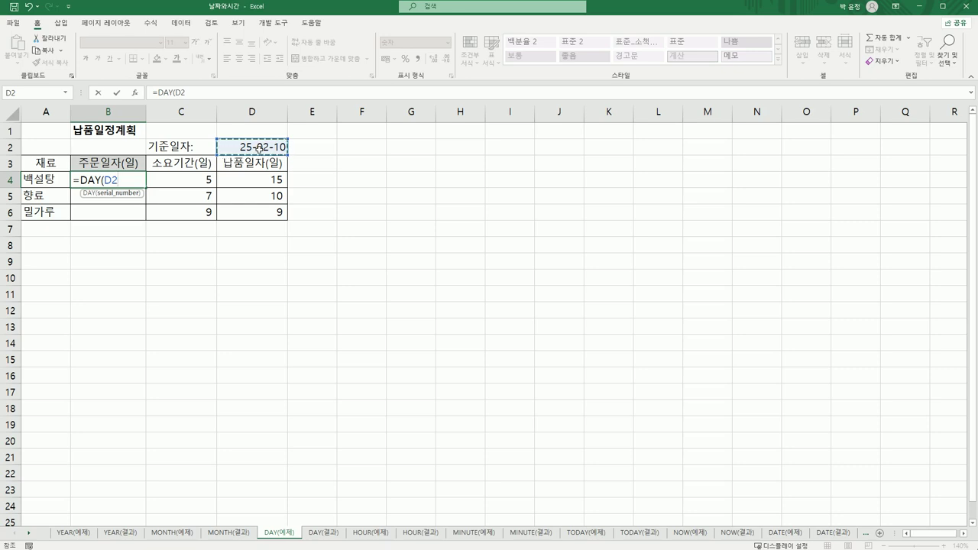
pyautogui.press('F4')
pyautogui.write(')')
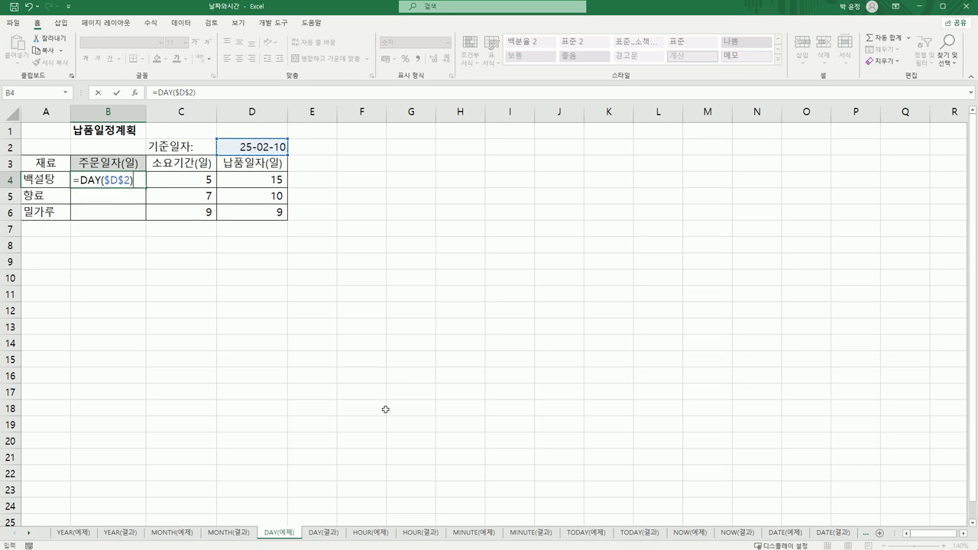
# Subtract the 소요기간 day to complete B4 as =DAY($D$2)-DAY(C4), and fill the formula down to B6.
pyautogui.write('-')
pyautogui.write('day')
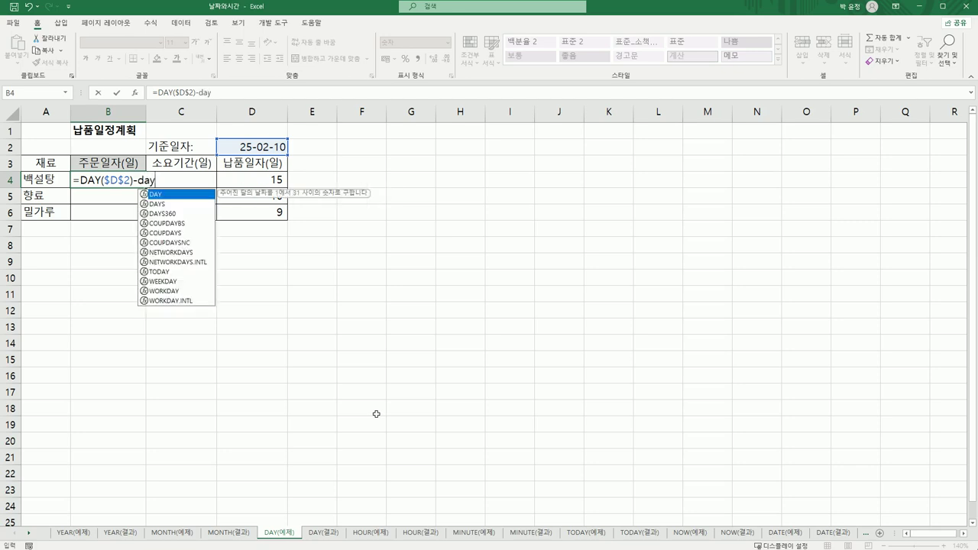
pyautogui.press('Tab')
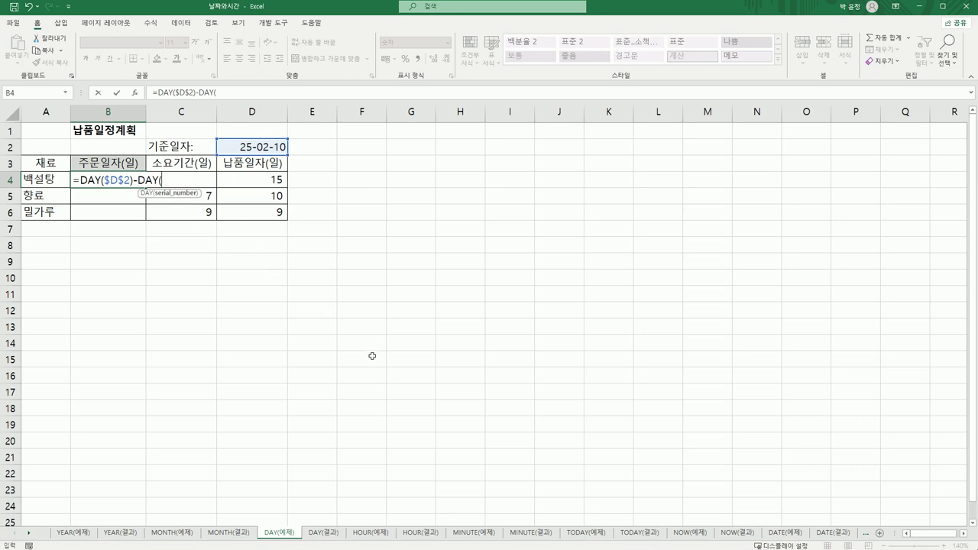
pyautogui.press('Right')
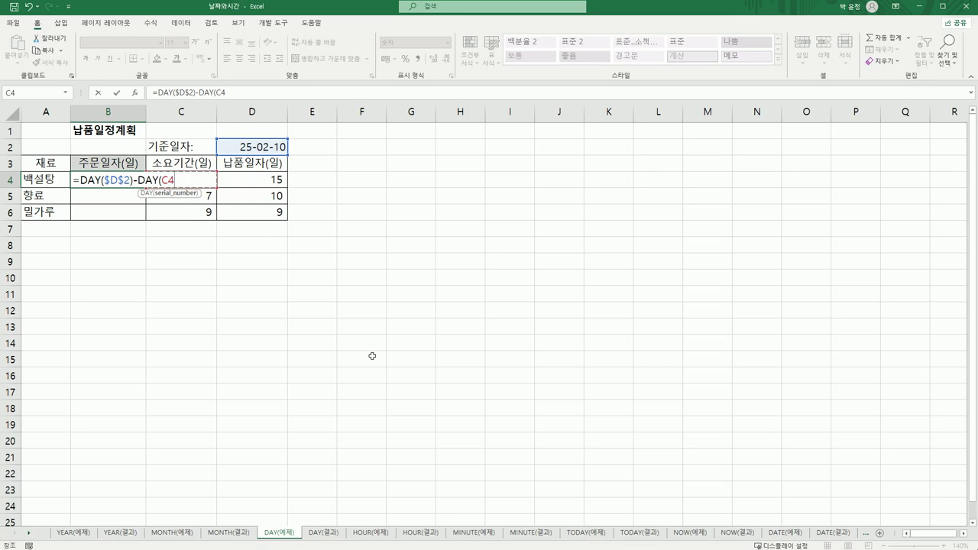
pyautogui.write(')')
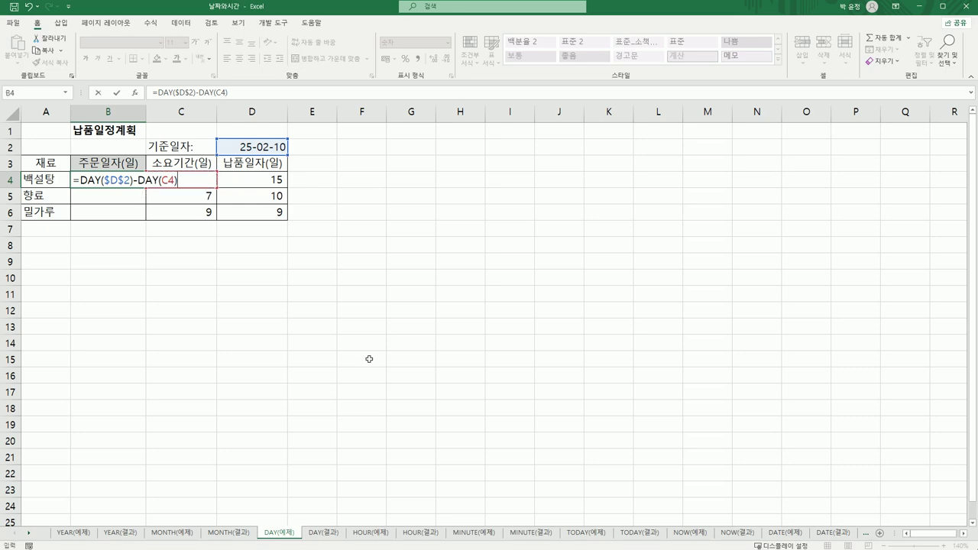
pyautogui.press('Return')
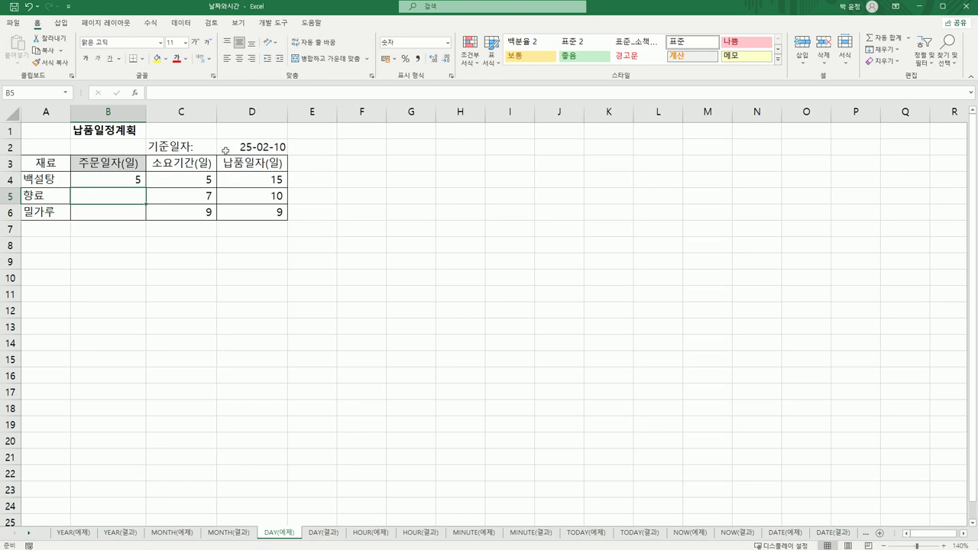
pyautogui.click(138, 180)
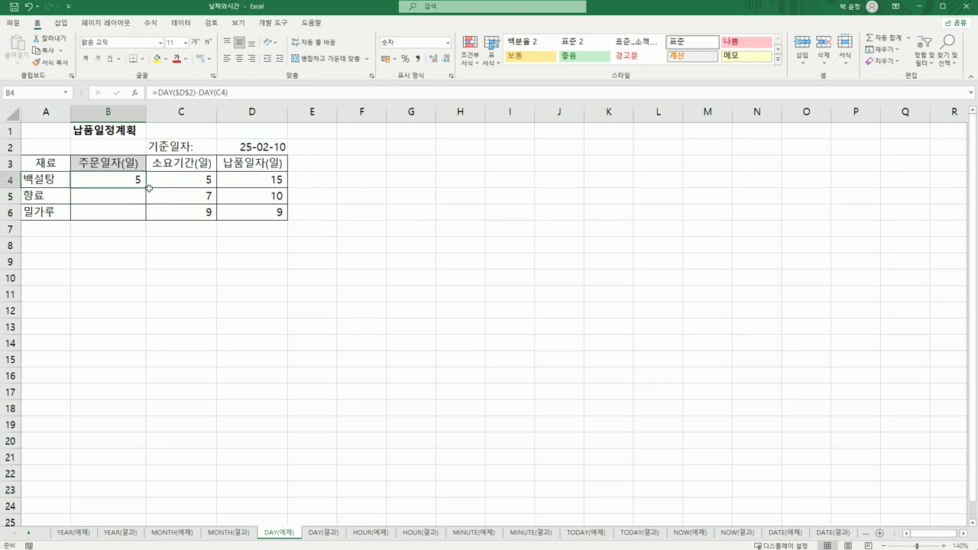
pyautogui.moveTo(146, 187); pyautogui.dragTo(146, 222)
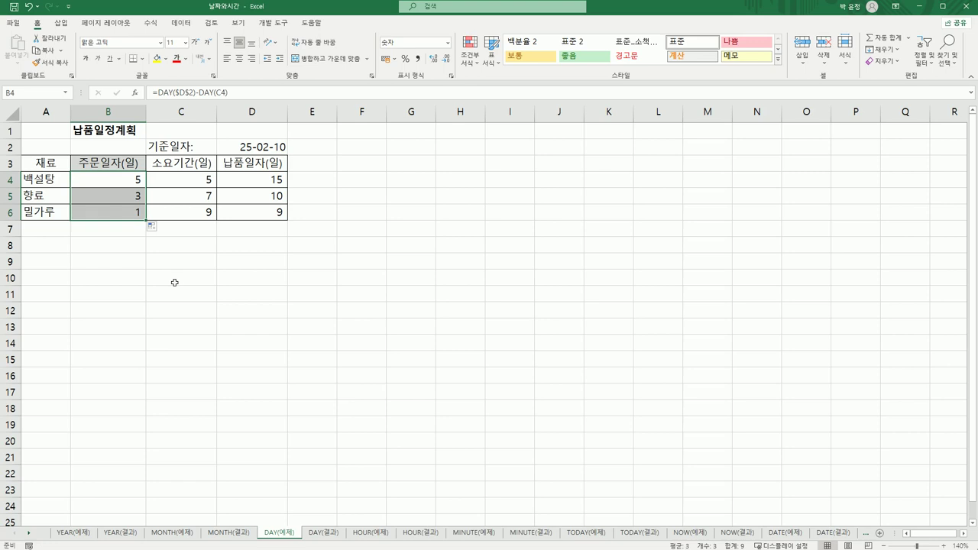
# Compare the 주문일자(일) column on the DAY(예제) sheet with the DAY(결과) sheet.
pyautogui.click(340, 537)
pyautogui.click(289, 535)
pyautogui.click(325, 539)
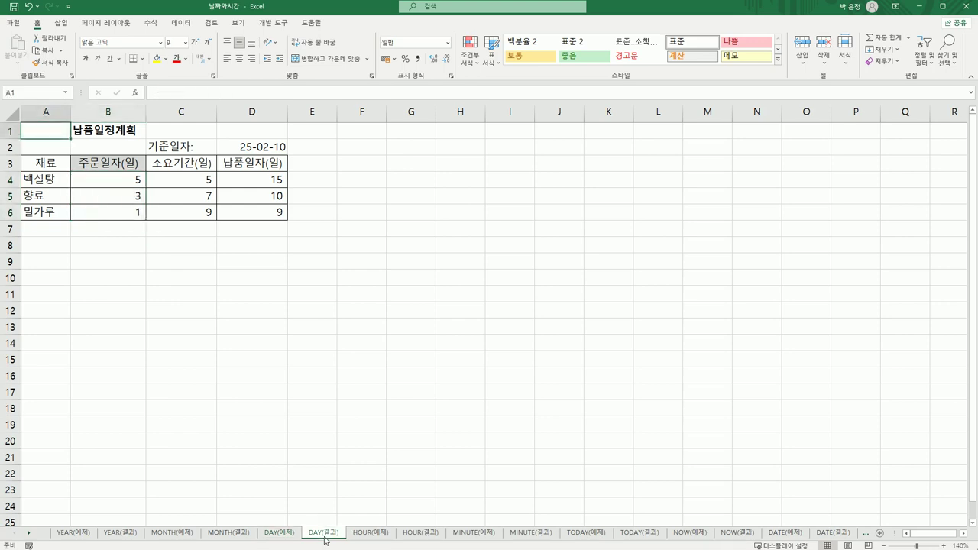
# On the HOUR(예제) sheet, enter =HOUR(D3)-HOUR(B3) in E3 to get the travel hours for the first 요금 row.
pyautogui.click(371, 534)
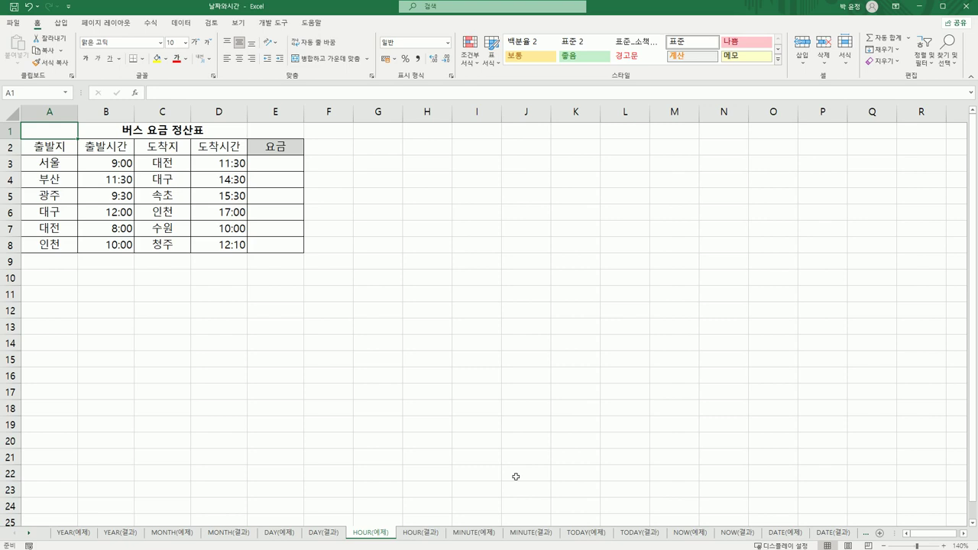
pyautogui.click(282, 167)
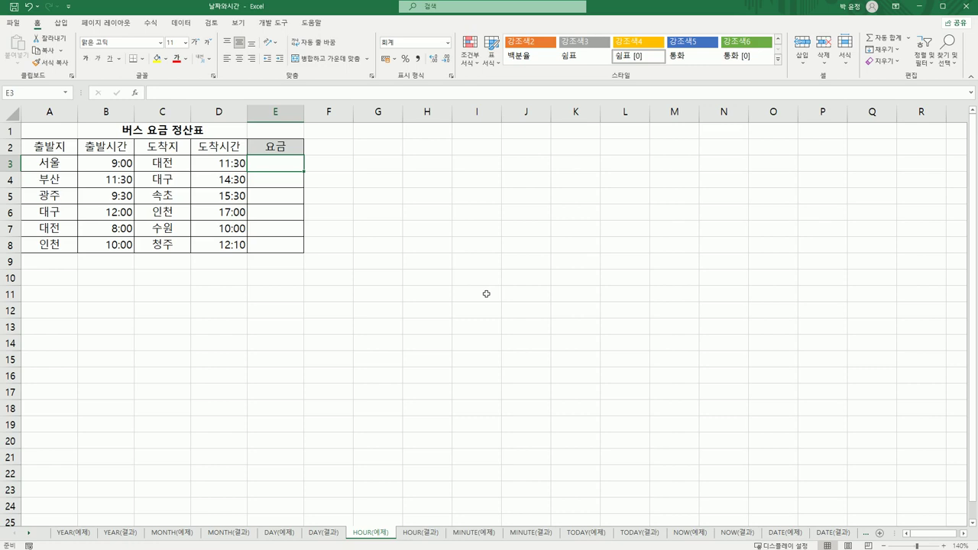
pyautogui.write('=h')
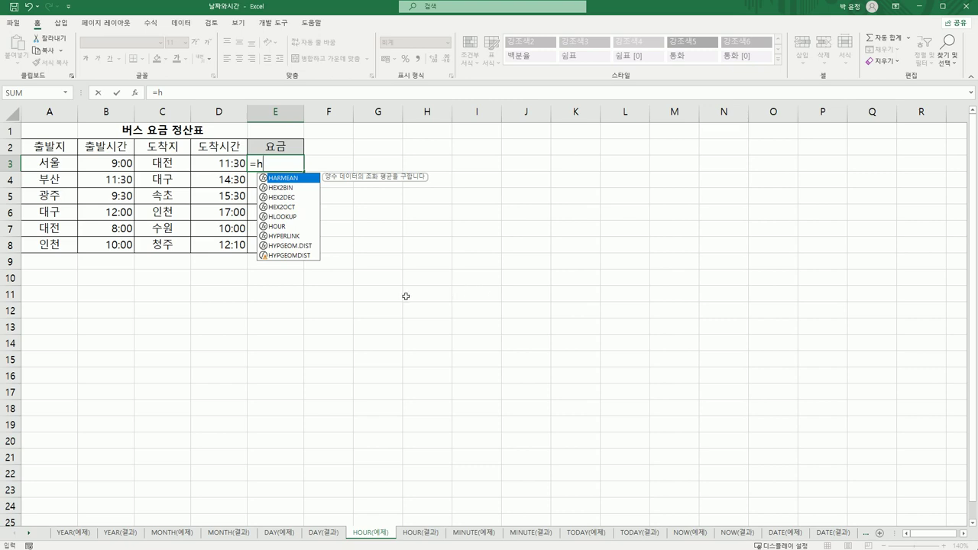
pyautogui.write('o')
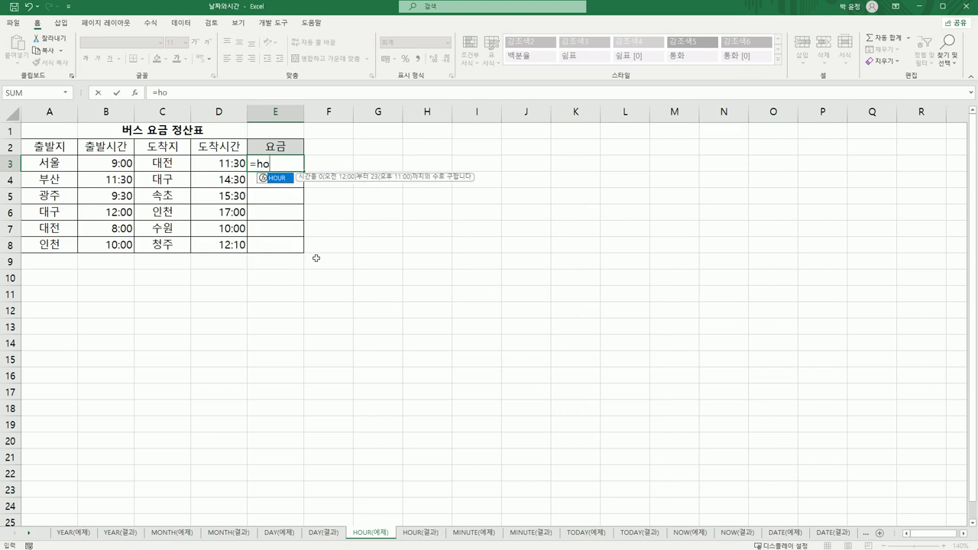
pyautogui.doubleClick(278, 179)
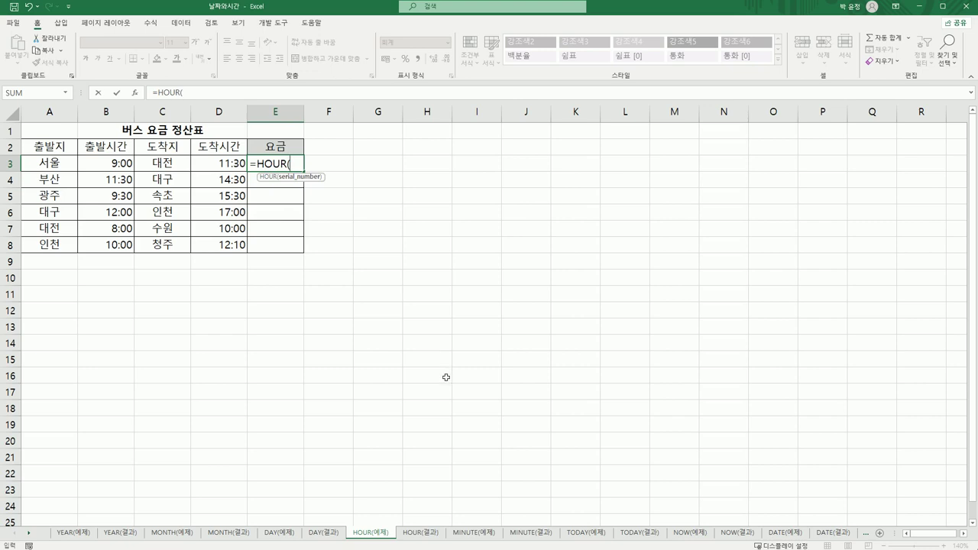
pyautogui.click(227, 162)
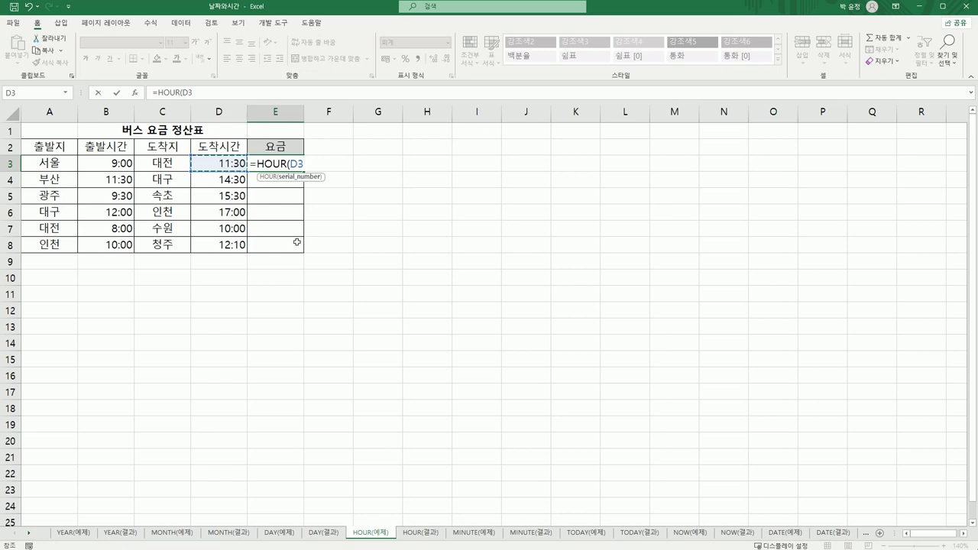
pyautogui.write(')-')
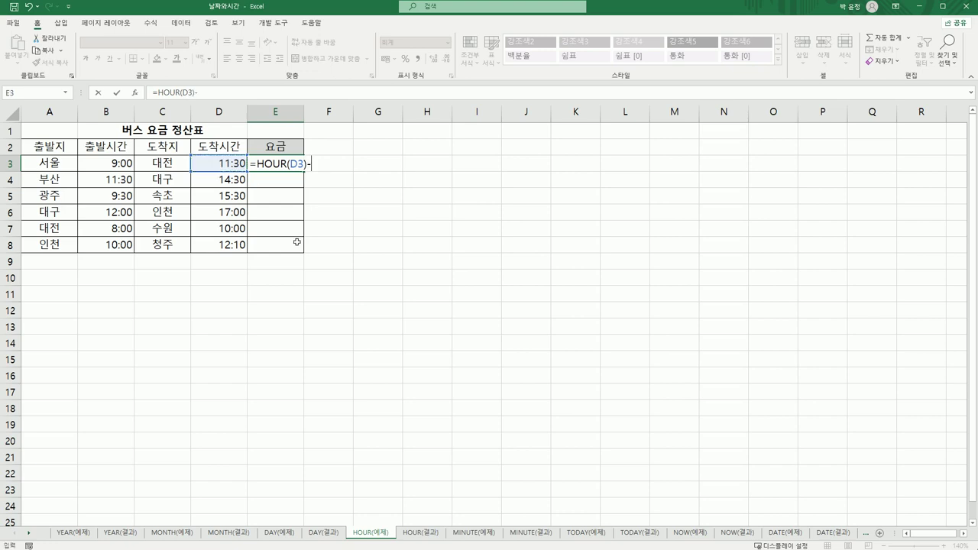
pyautogui.write('ho')
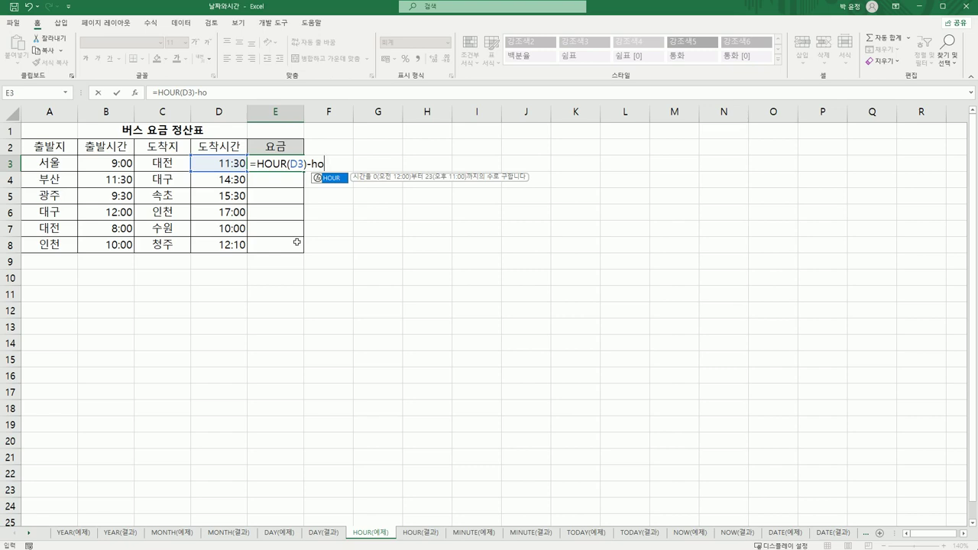
pyautogui.doubleClick(330, 179)
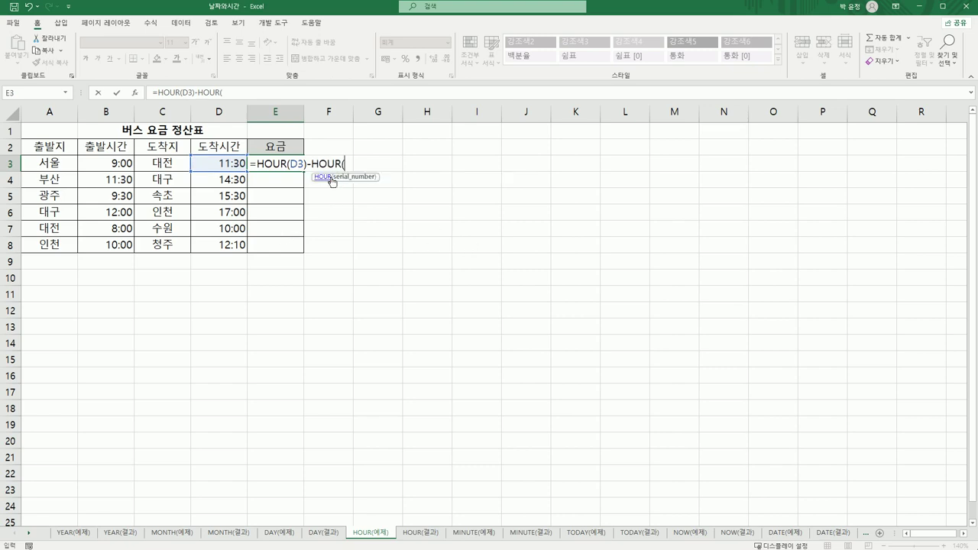
pyautogui.click(114, 163)
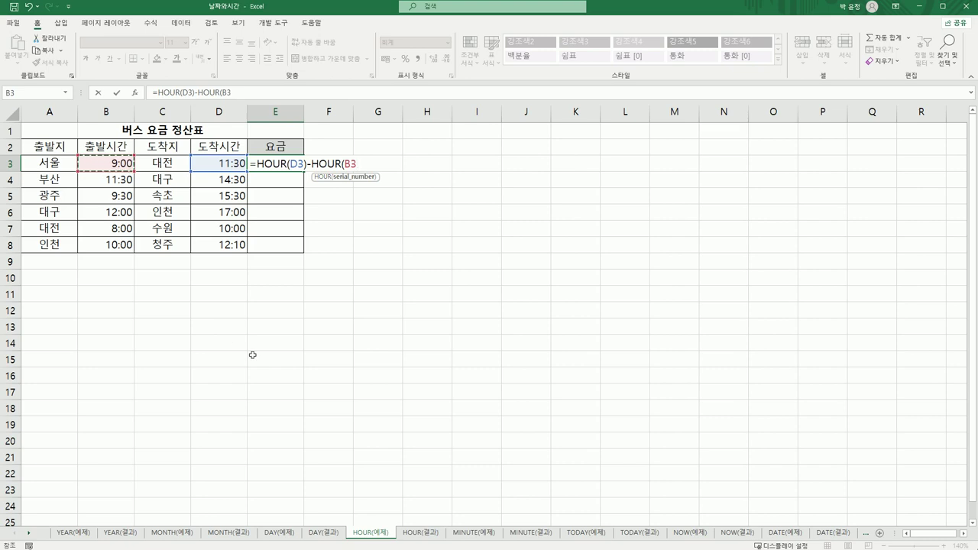
pyautogui.write(')')
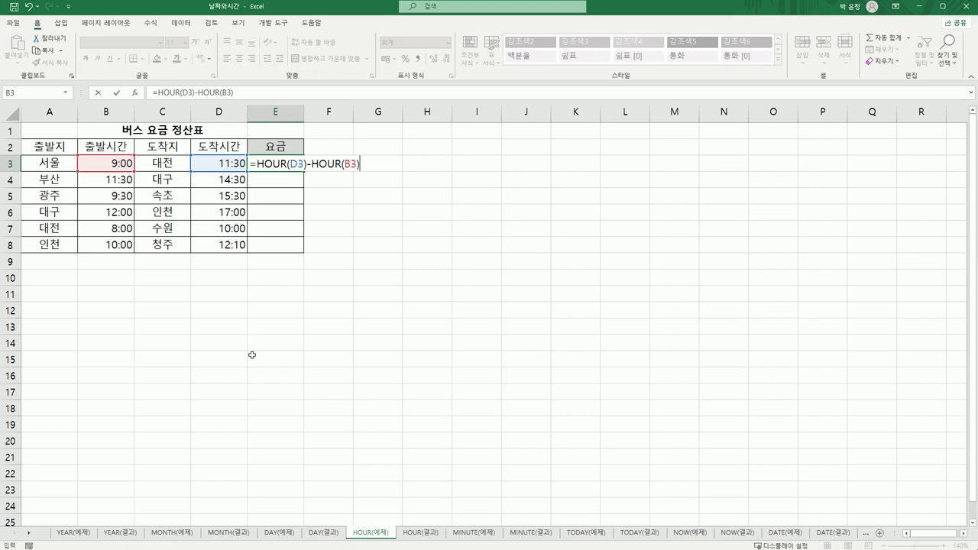
pyautogui.hotkey('ctrl', 'Return')
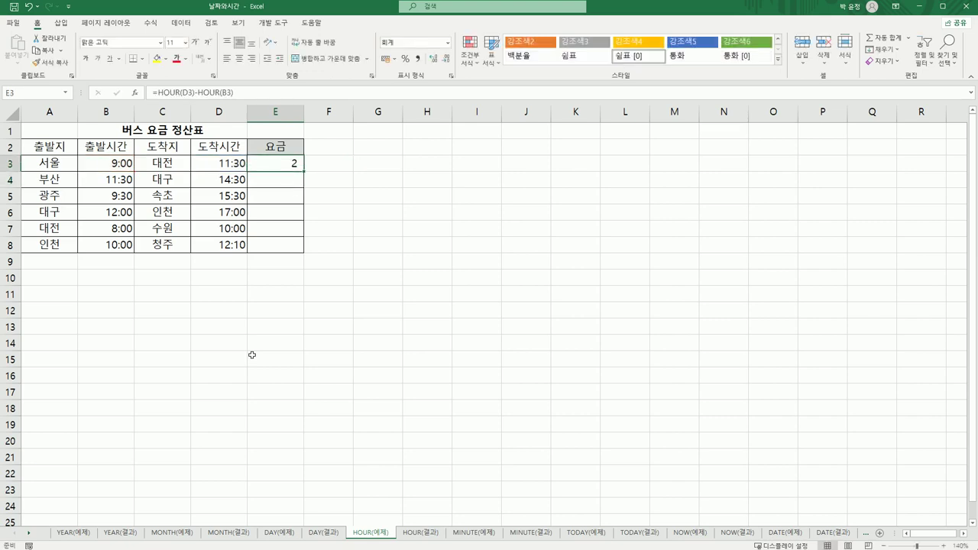
# Shorten the formula in E3 to =HOUR(D3-B3) and fill it down to E8.
pyautogui.doubleClick(263, 164)
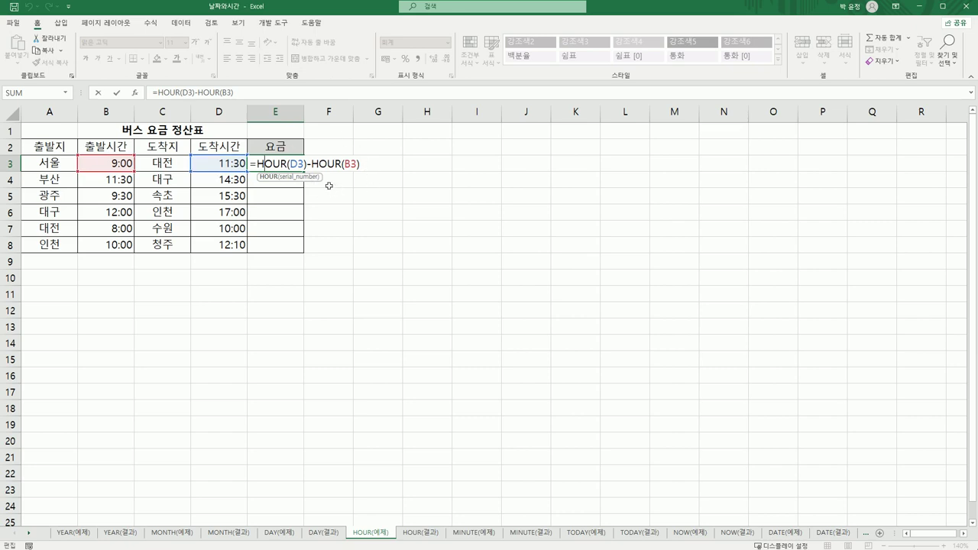
pyautogui.moveTo(304, 164); pyautogui.dragTo(345, 163)
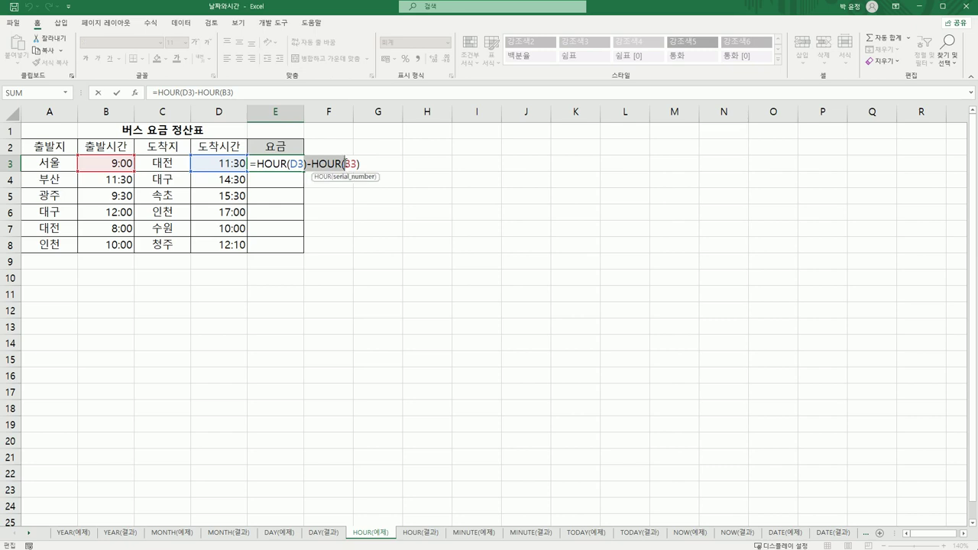
pyautogui.write('-')
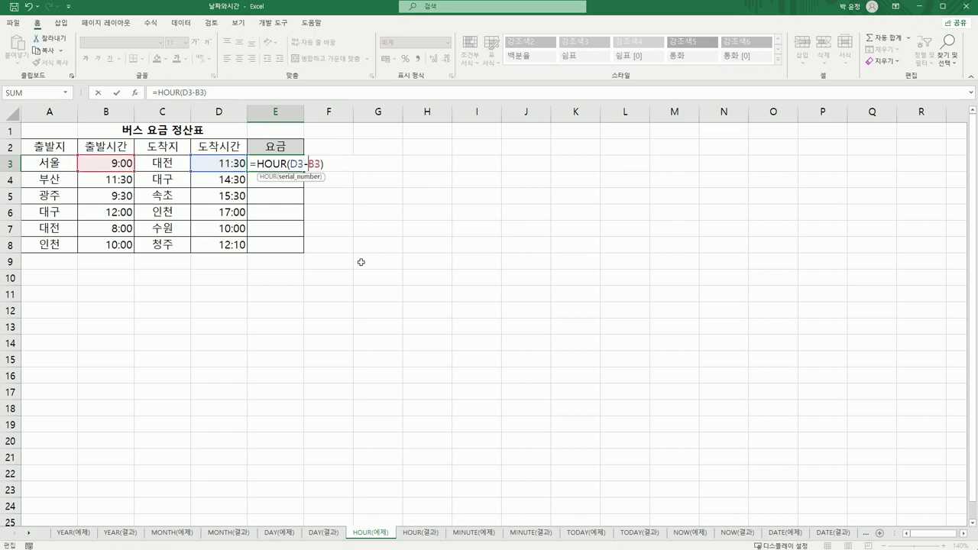
pyautogui.press('Return')
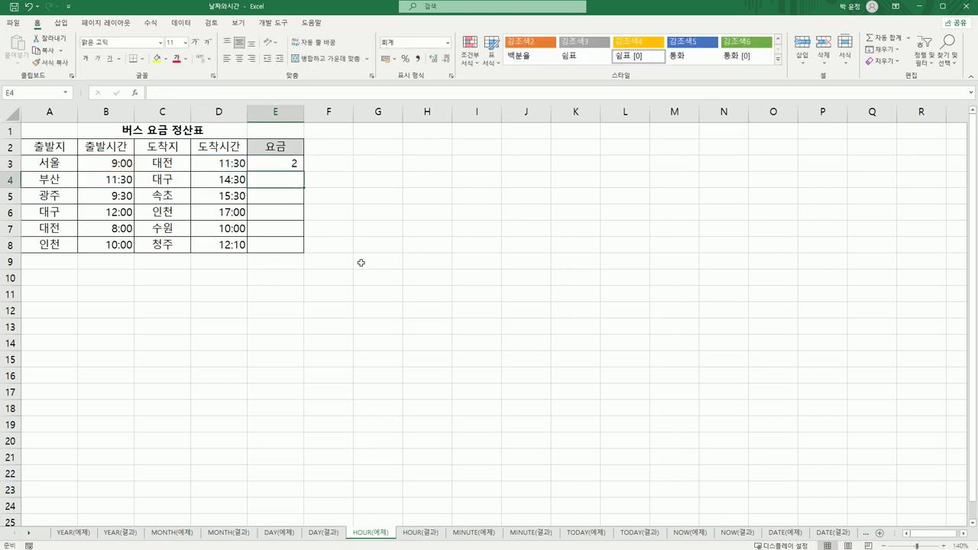
pyautogui.click(292, 163)
pyautogui.moveTo(304, 171); pyautogui.dragTo(308, 252)
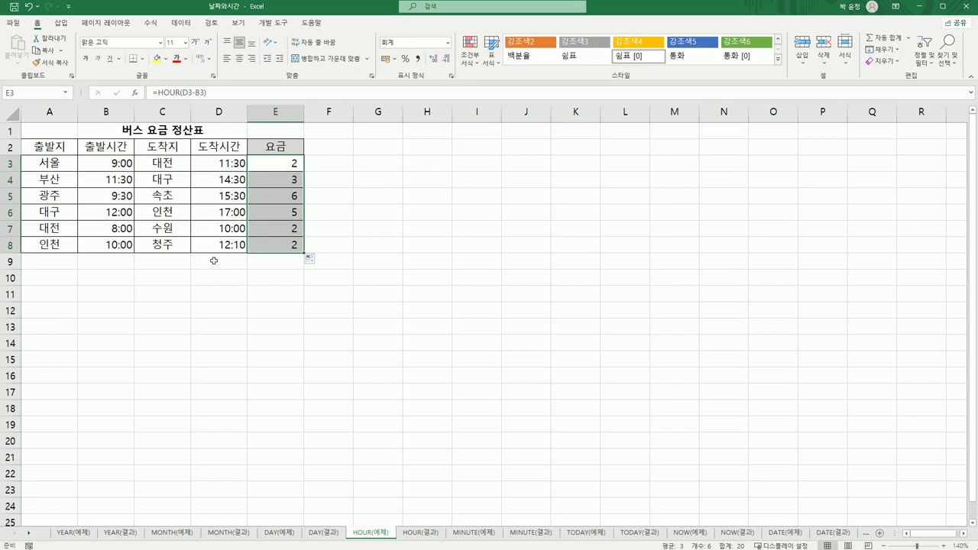
# Multiply the E3 formula by 4000, making it =HOUR(D3-B3)*4000, and fill it down to E8.
pyautogui.click(279, 165)
pyautogui.doubleClick(279, 166)
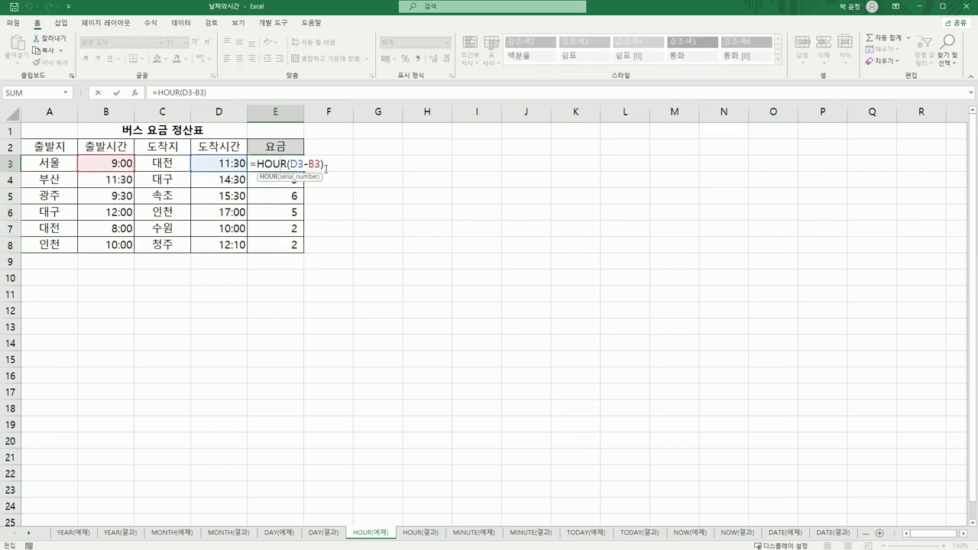
pyautogui.write('*')
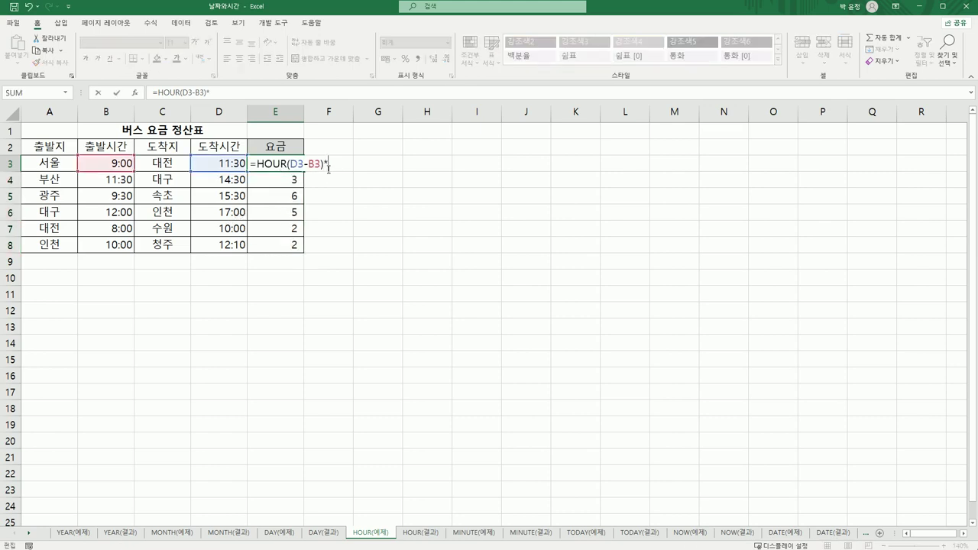
pyautogui.write('4000')
pyautogui.press('Return')
pyautogui.click(295, 169)
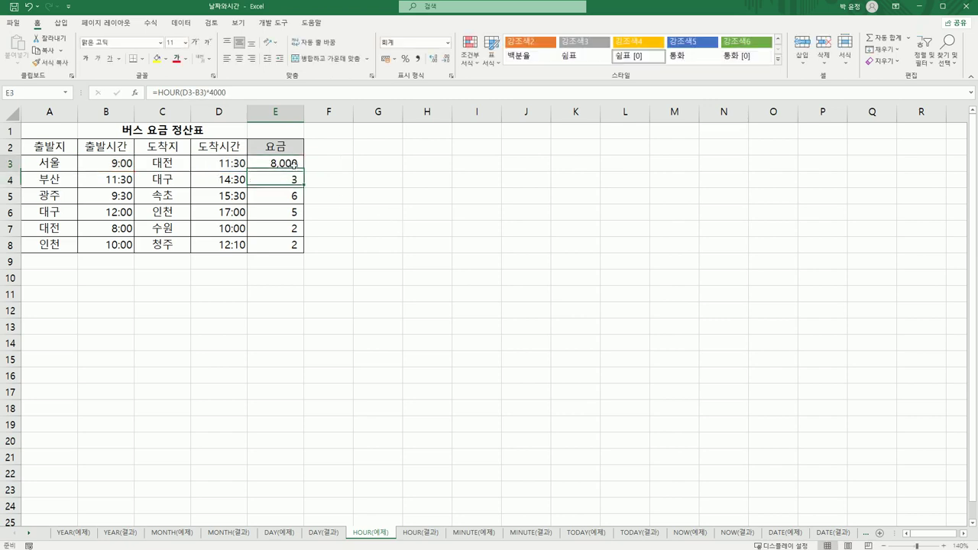
pyautogui.moveTo(304, 171); pyautogui.dragTo(306, 255)
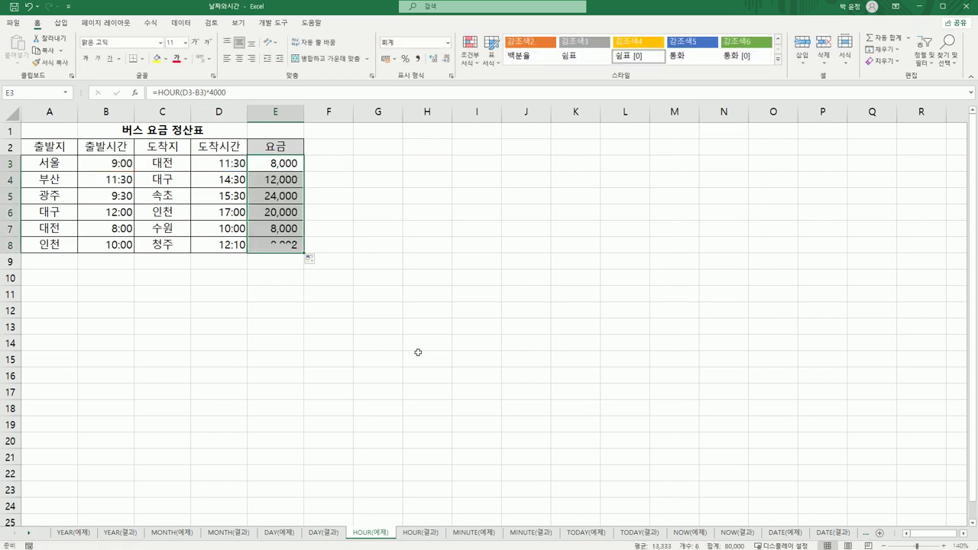
# Compare the 요금 column on the HOUR(예제) sheet with the HOUR(결과) sheet.
pyautogui.click(427, 533)
pyautogui.click(368, 535)
pyautogui.click(417, 534)
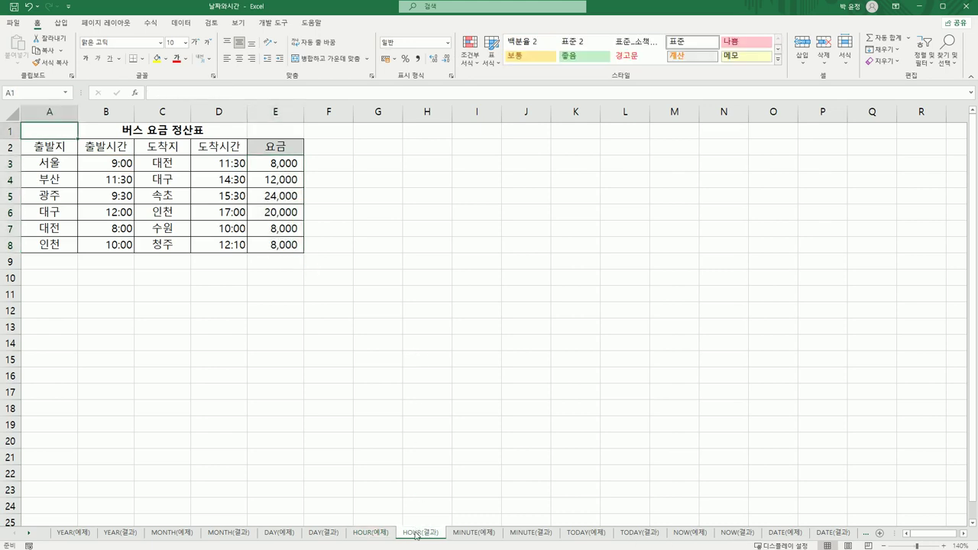
# On the MINUTE(예제) sheet, begin the 시간 formula in C3 with =HOUR(B3)&"시"&.
pyautogui.click(471, 536)
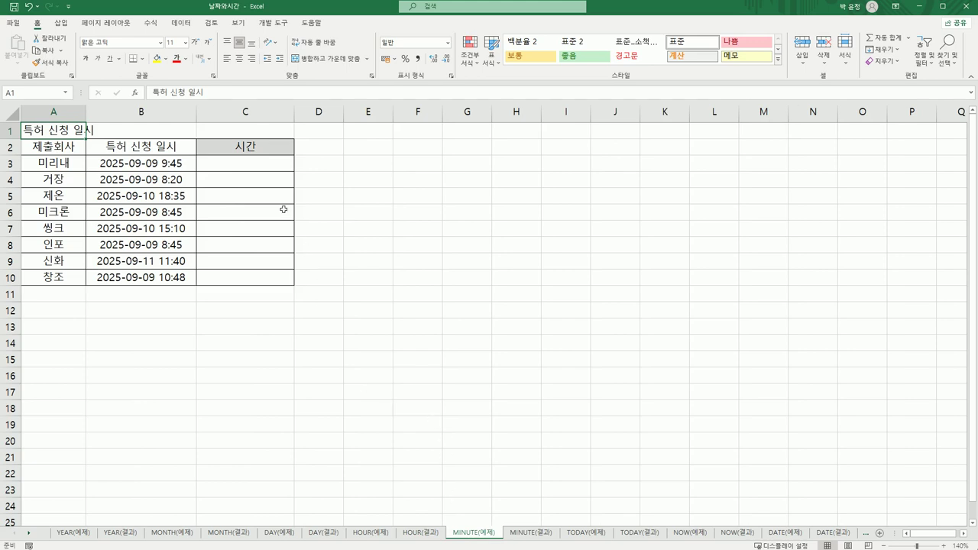
pyautogui.click(266, 167)
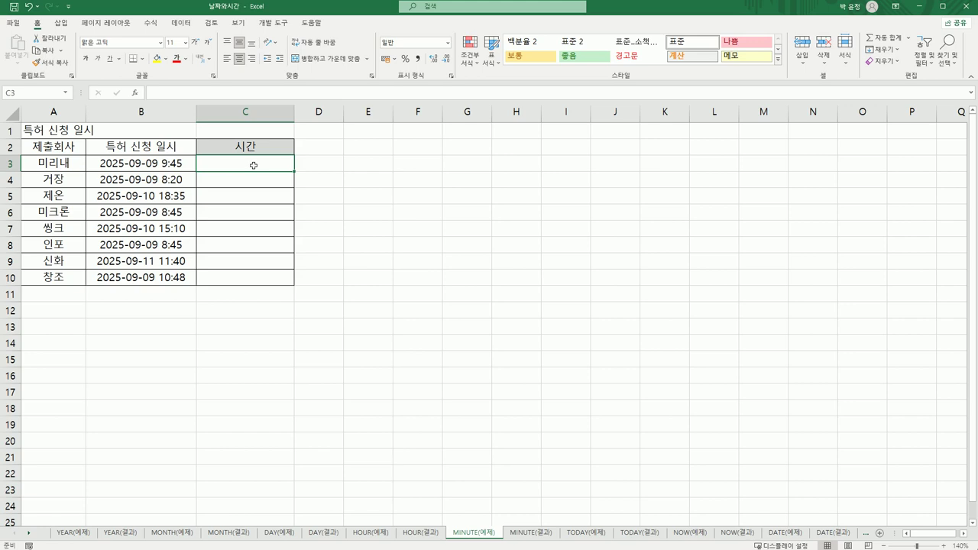
pyautogui.write('=')
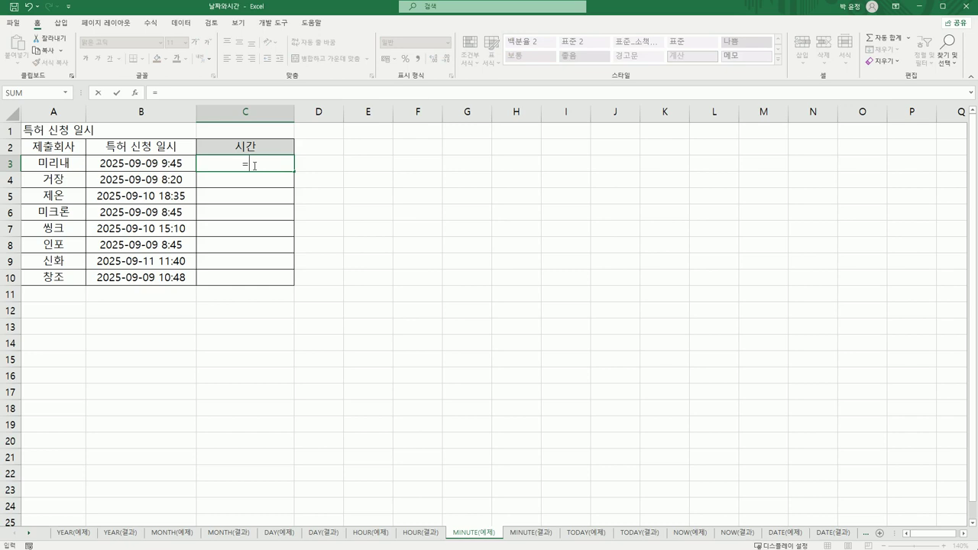
pyautogui.write('ho')
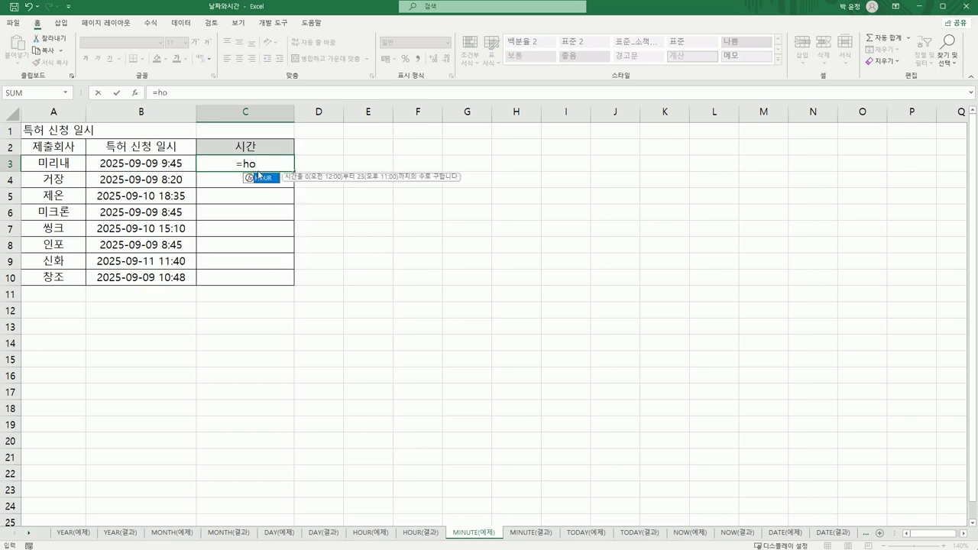
pyautogui.doubleClick(262, 179)
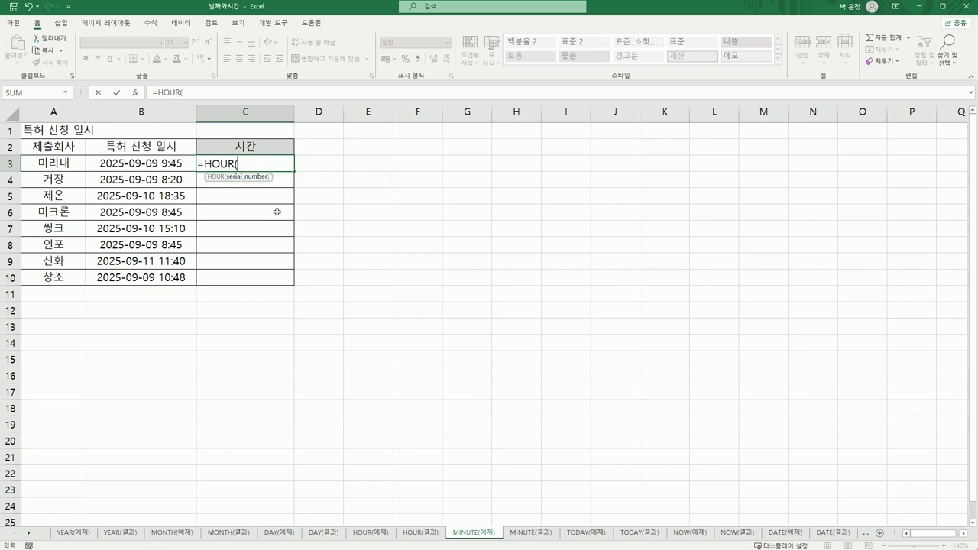
pyautogui.click(159, 165)
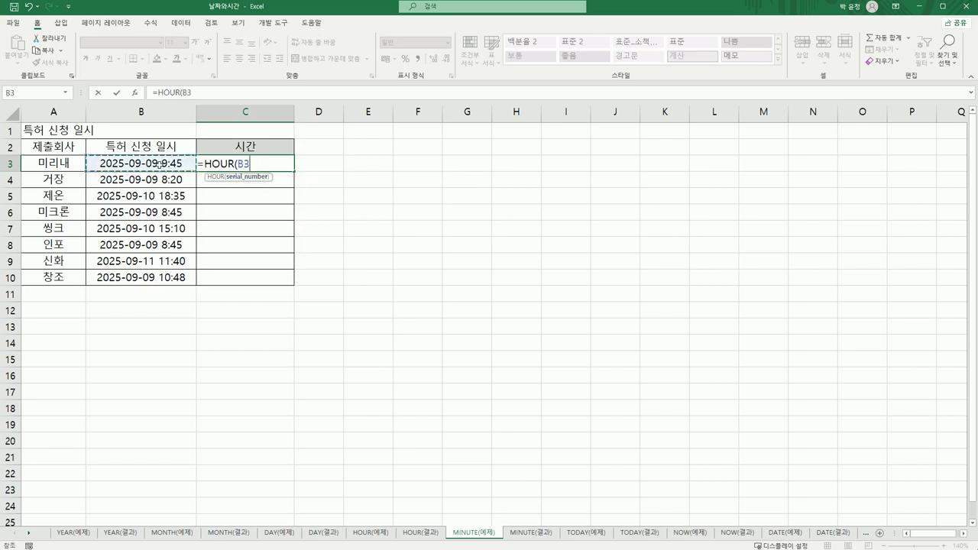
pyautogui.write(')')
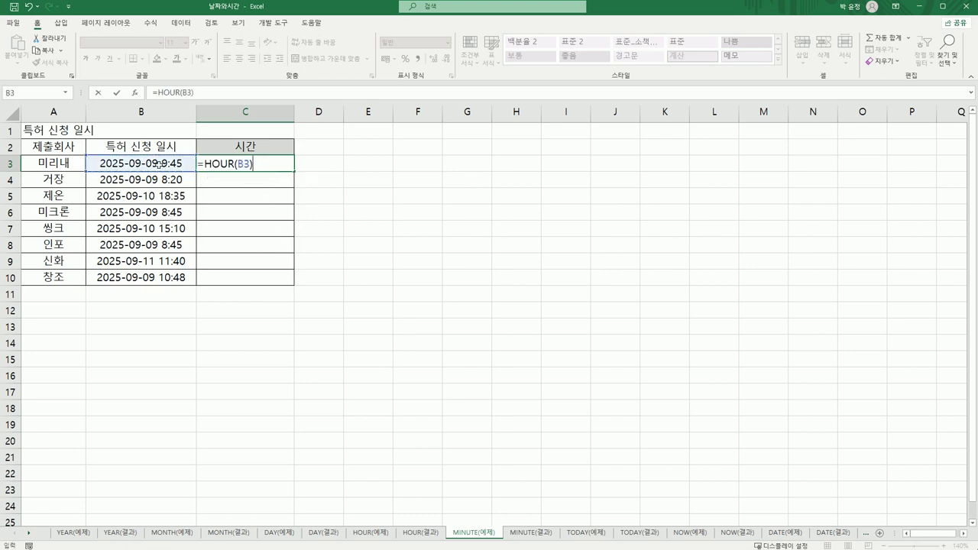
pyautogui.write('&"시')
pyautogui.write('"&ㅡ')
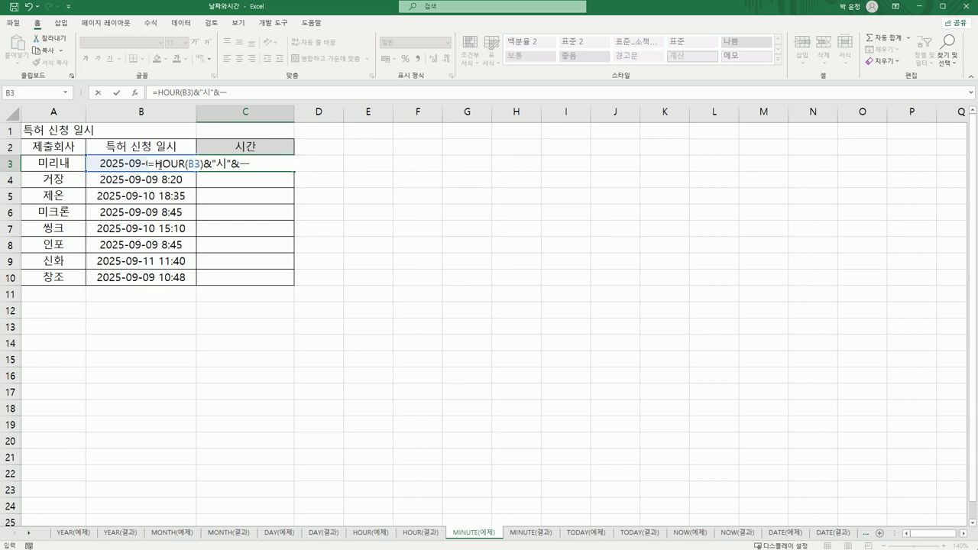
pyautogui.press('BackSpace')
# Complete the C3 formula as =HOUR(B3)&"시"&MINUTE(B3)&"분" and fill it down to C10.
pyautogui.write('mi')
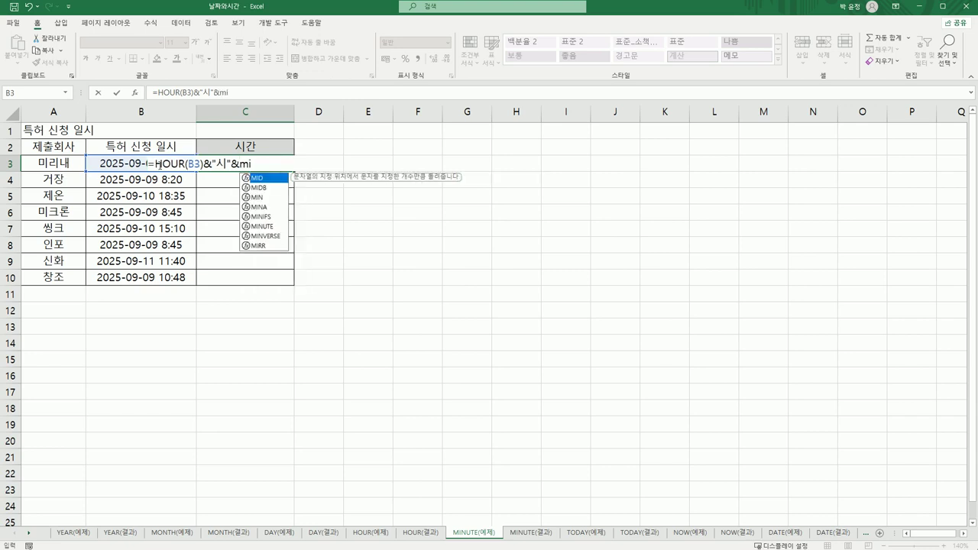
pyautogui.write('nu')
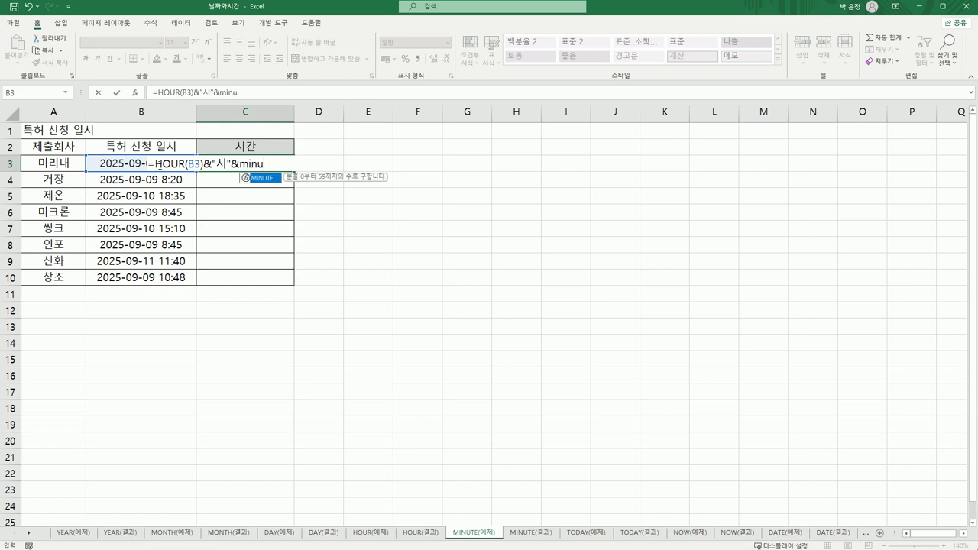
pyautogui.doubleClick(267, 179)
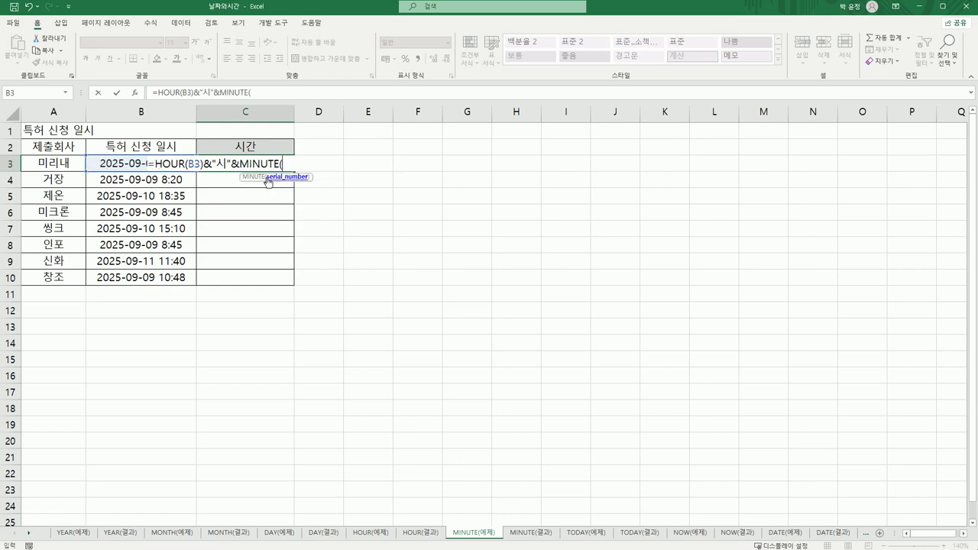
pyautogui.click(113, 165)
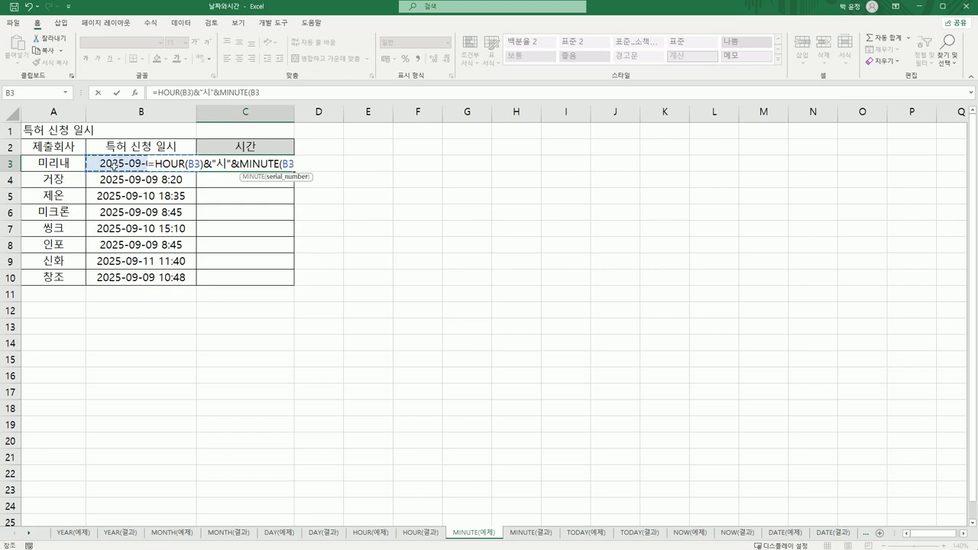
pyautogui.write(')')
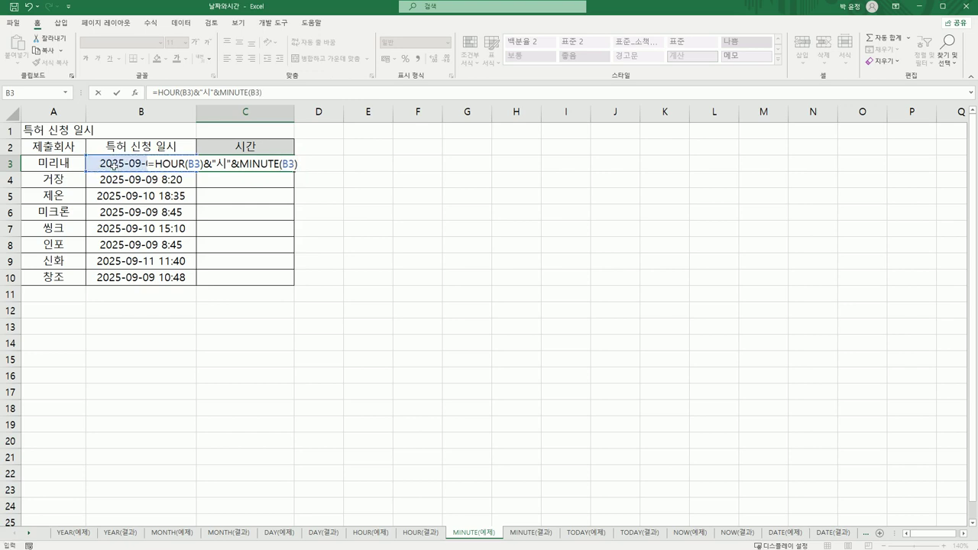
pyautogui.write('&"분"')
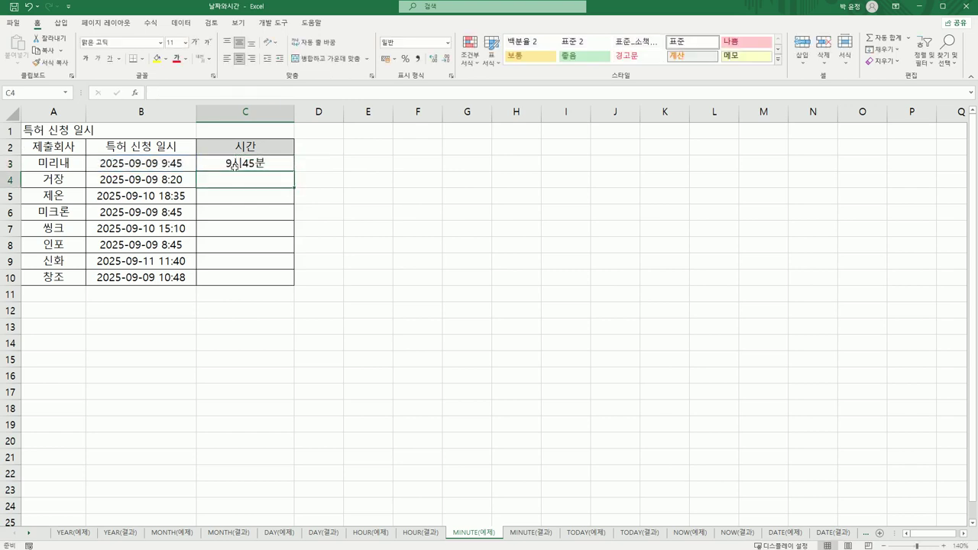
pyautogui.click(236, 164)
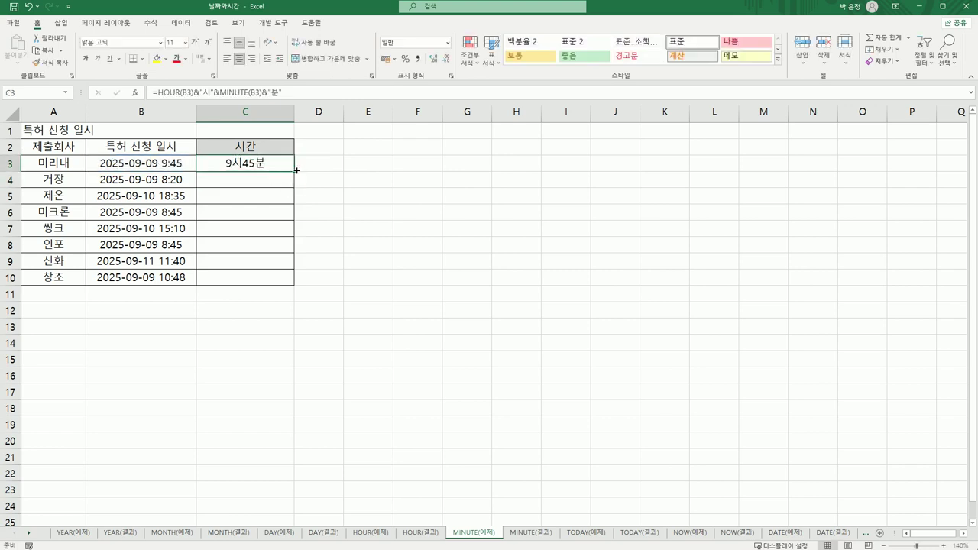
pyautogui.moveTo(295, 171); pyautogui.dragTo(294, 286)
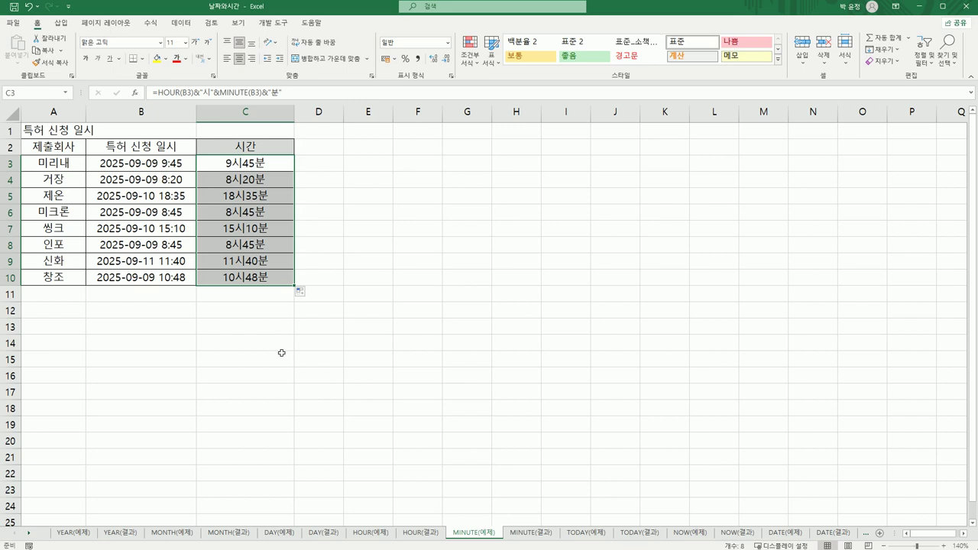
# Compare the 시간 column on the MINUTE(예제) sheet with the MINUTE(결과) sheet.
pyautogui.click(526, 539)
pyautogui.click(484, 537)
pyautogui.click(527, 537)
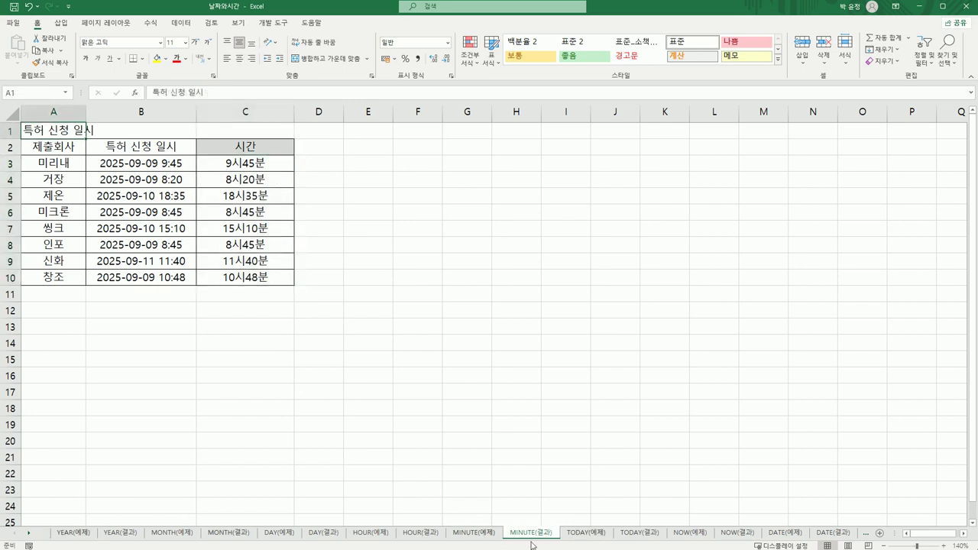
# On the TODAY(예제) sheet, enter =TODAY() in the 작성일 cell E3.
pyautogui.click(587, 535)
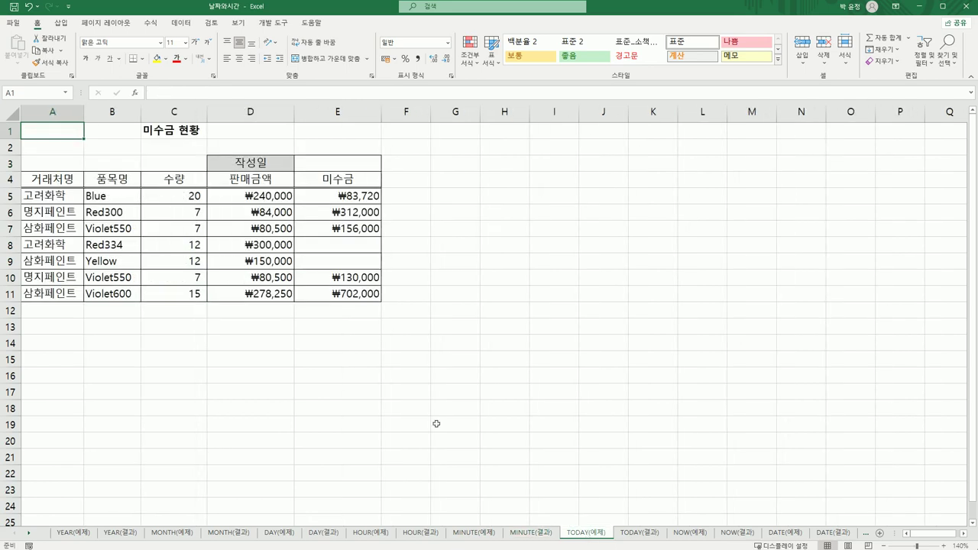
pyautogui.click(331, 162)
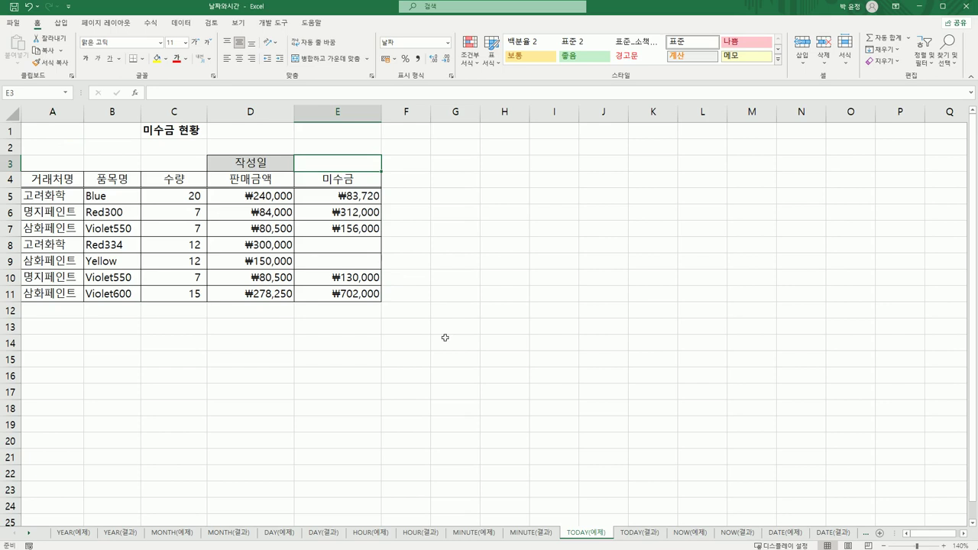
pyautogui.write('=')
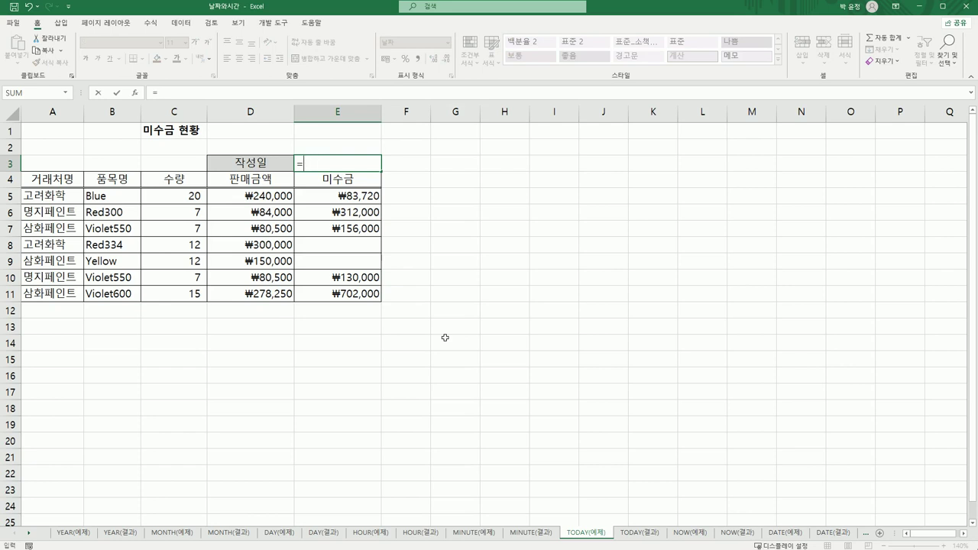
pyautogui.write('to')
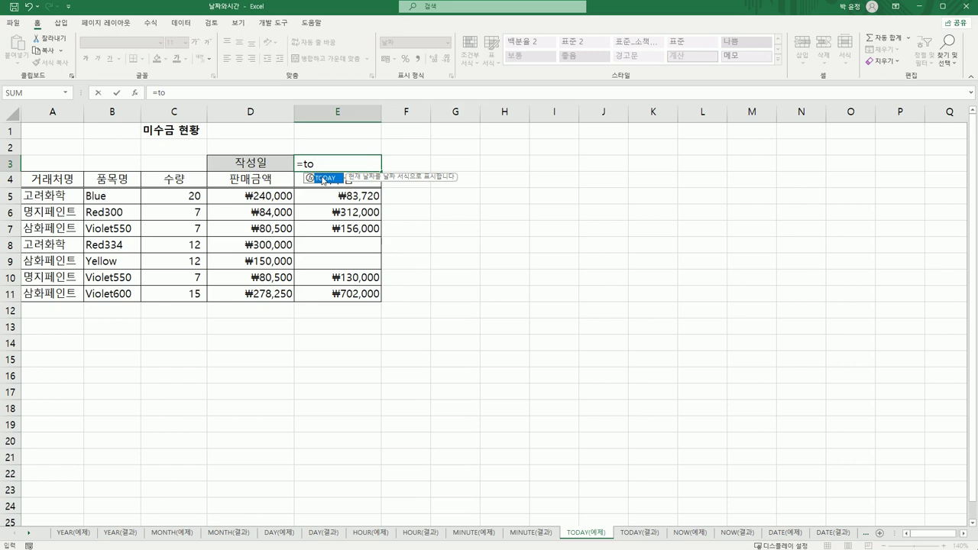
pyautogui.doubleClick(323, 179)
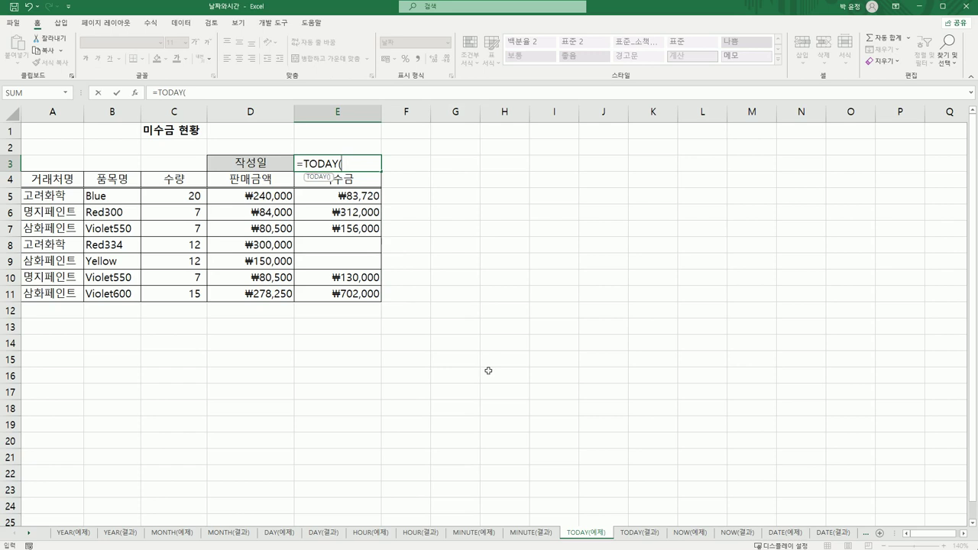
pyautogui.write(')')
pyautogui.press('Return')
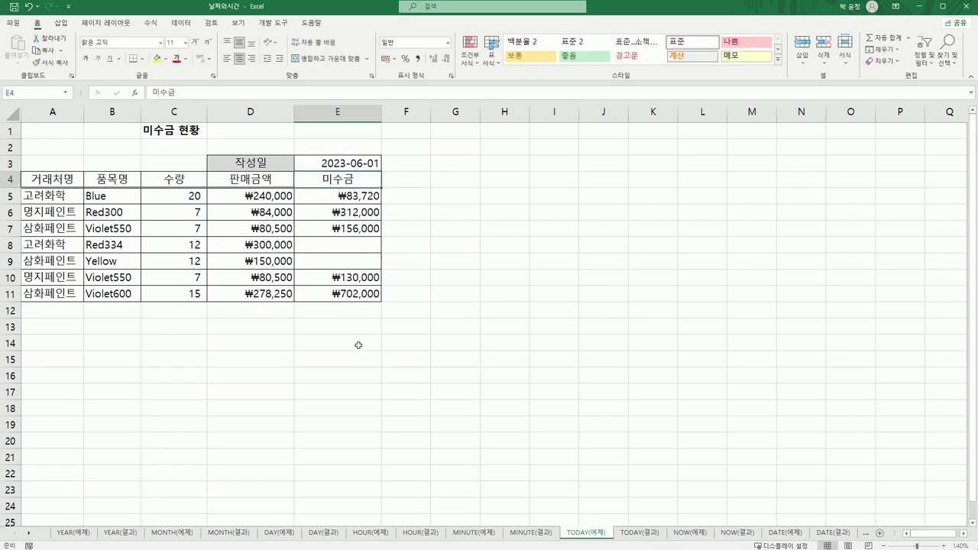
# Format the date in E3 with the 12年 3月 14日 date type and check it against the TODAY(결과) sheet.
pyautogui.click(349, 163)
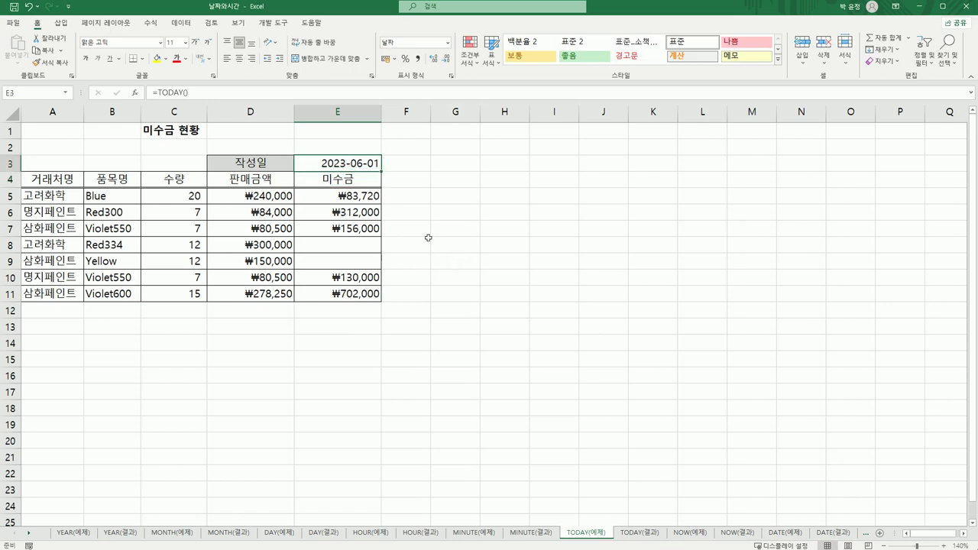
pyautogui.rightClick(348, 163)
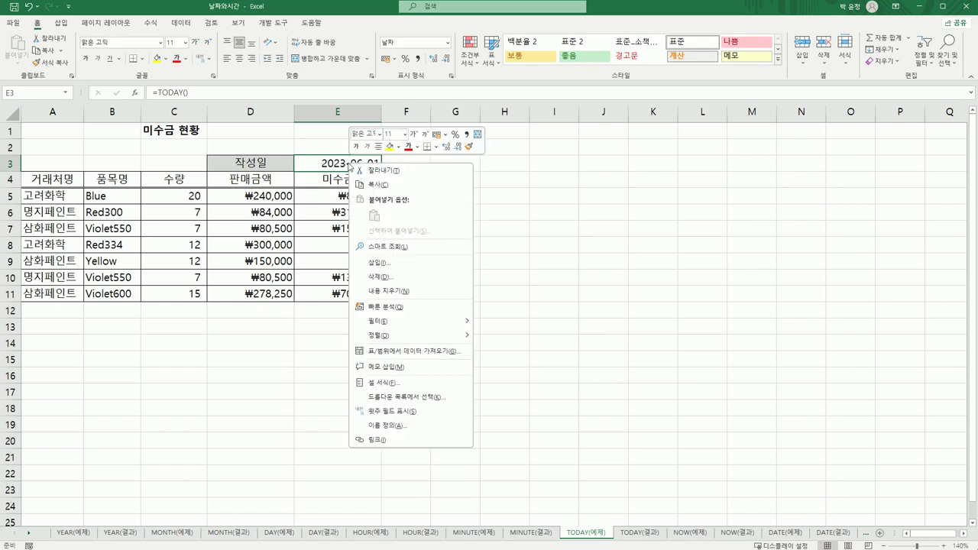
pyautogui.click(434, 389)
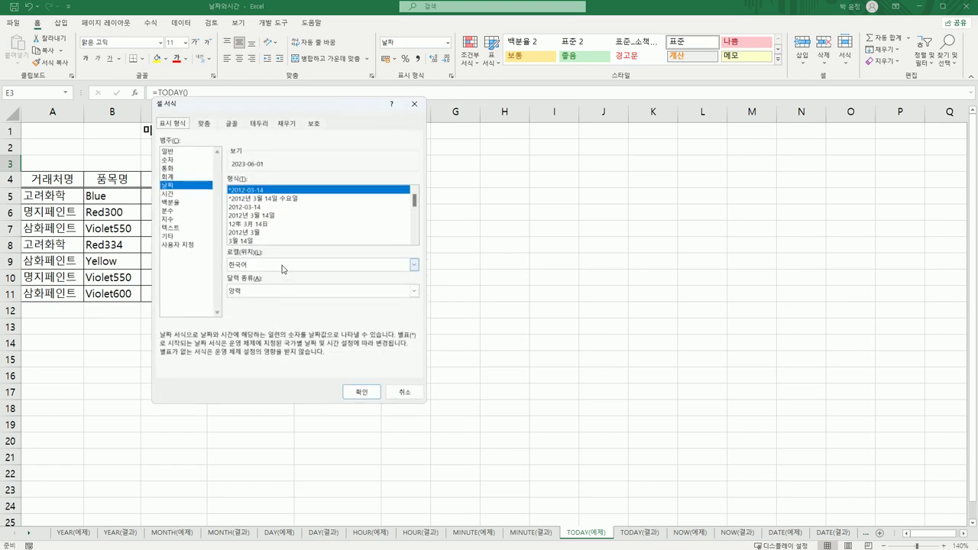
pyautogui.click(252, 227)
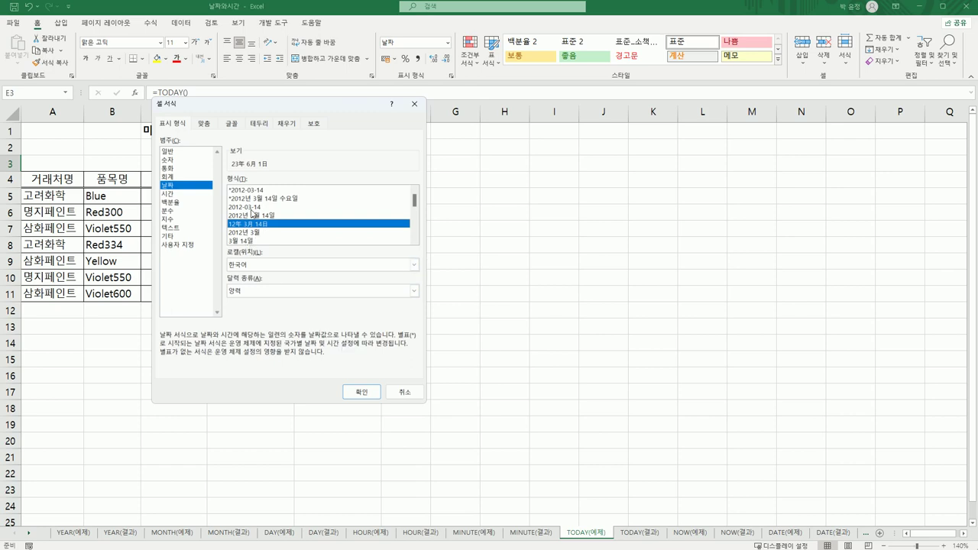
pyautogui.click(355, 393)
pyautogui.click(485, 422)
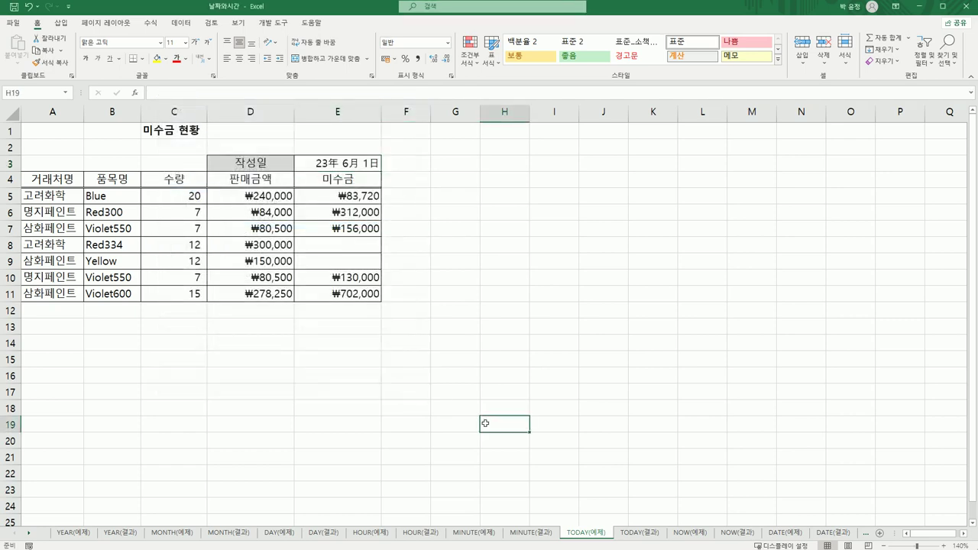
pyautogui.click(637, 534)
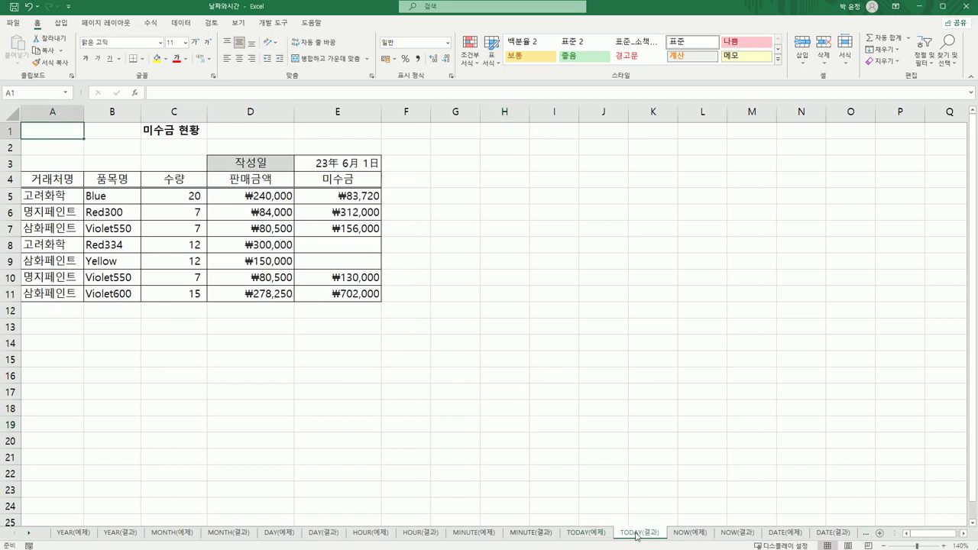
# On the NOW(예제) sheet, enter =NOW() in the 작성일시 cell B2.
pyautogui.click(687, 538)
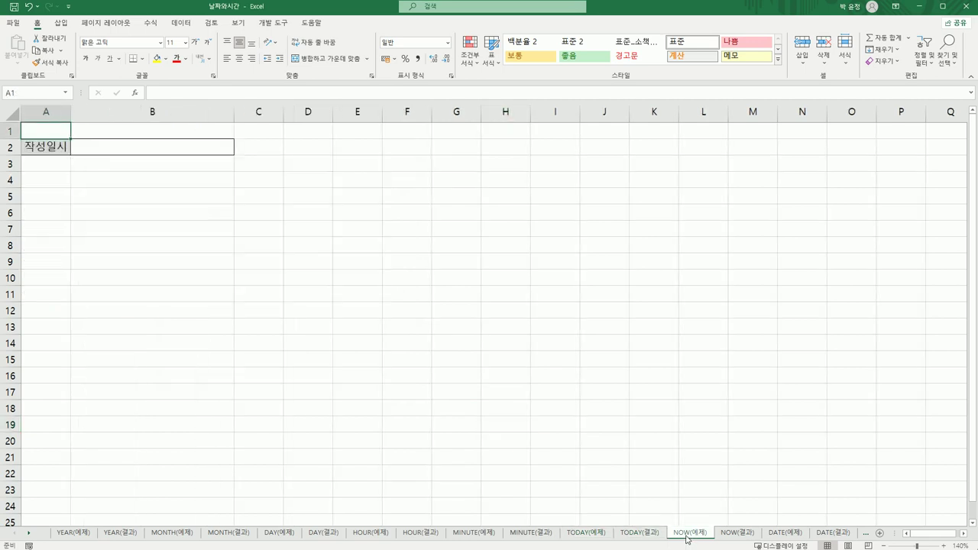
pyautogui.click(155, 147)
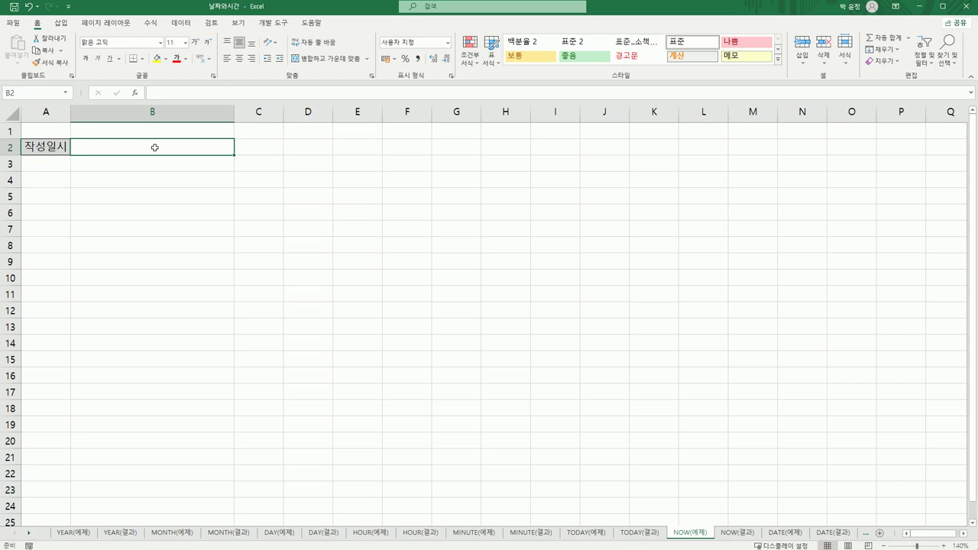
pyautogui.write('=')
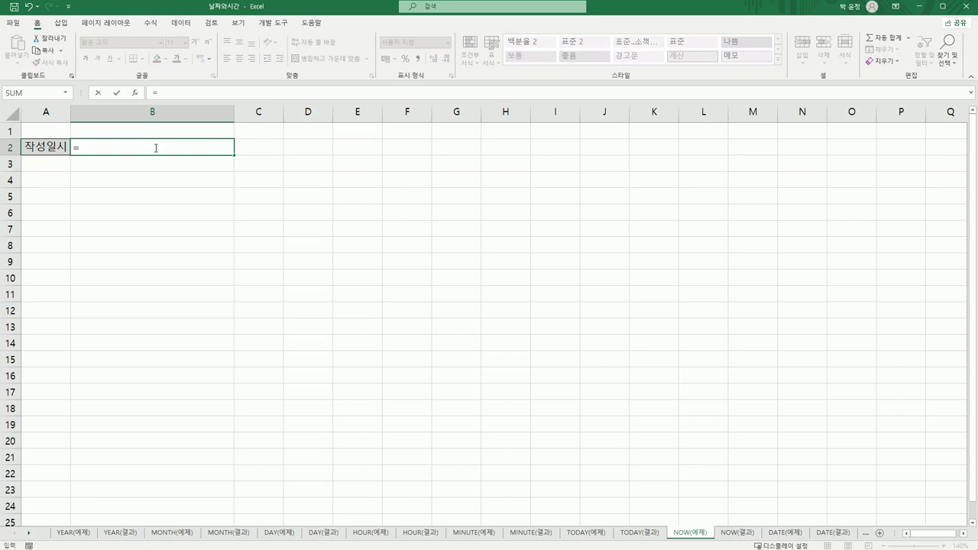
pyautogui.write('no')
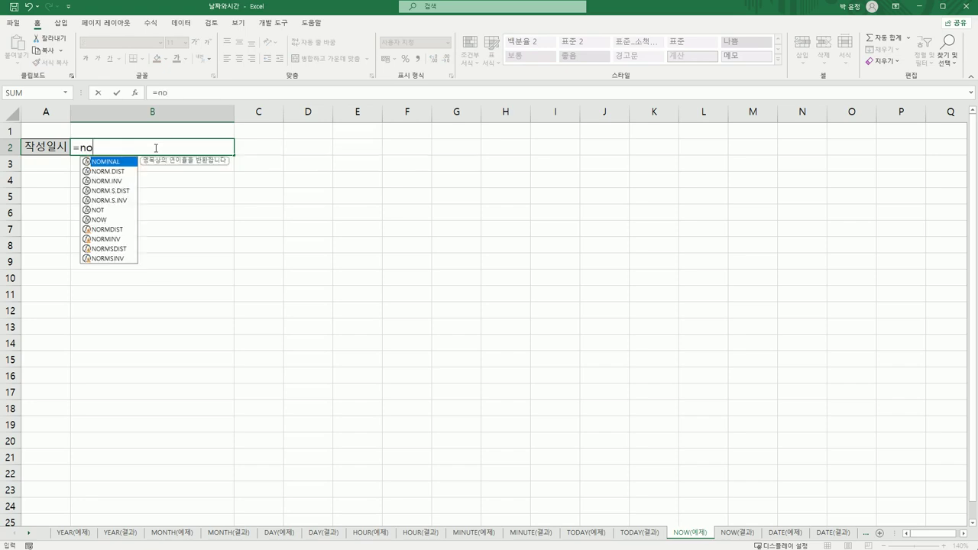
pyautogui.write('w')
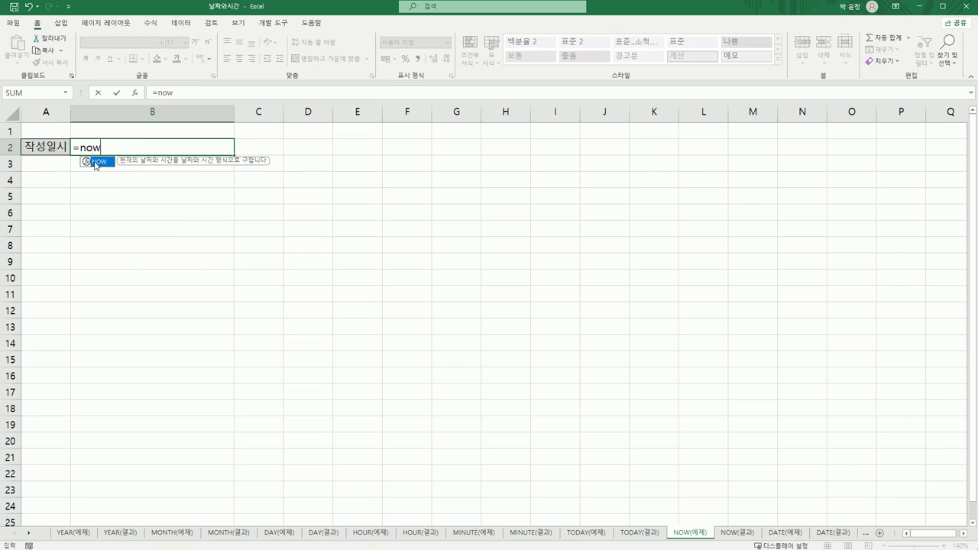
pyautogui.press('Tab')
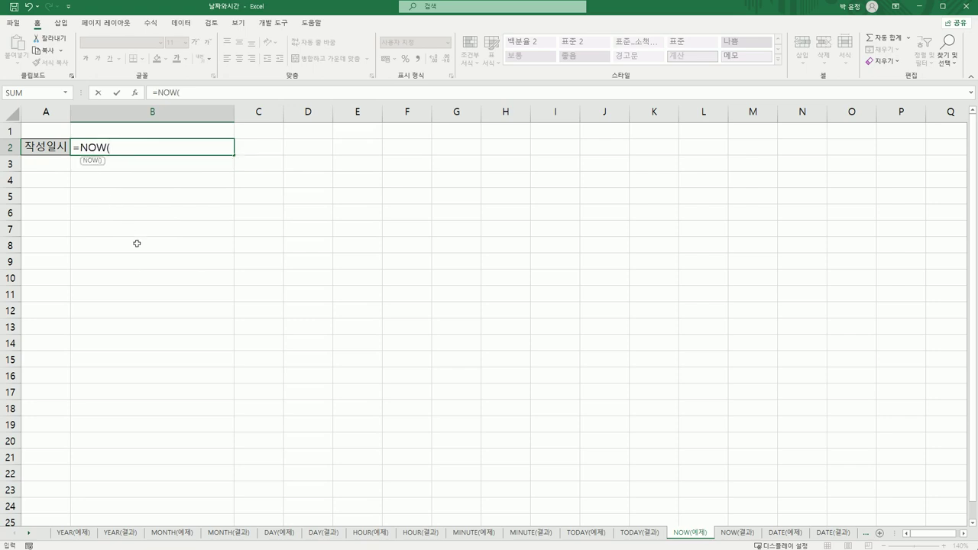
pyautogui.write(')')
pyautogui.press('Return')
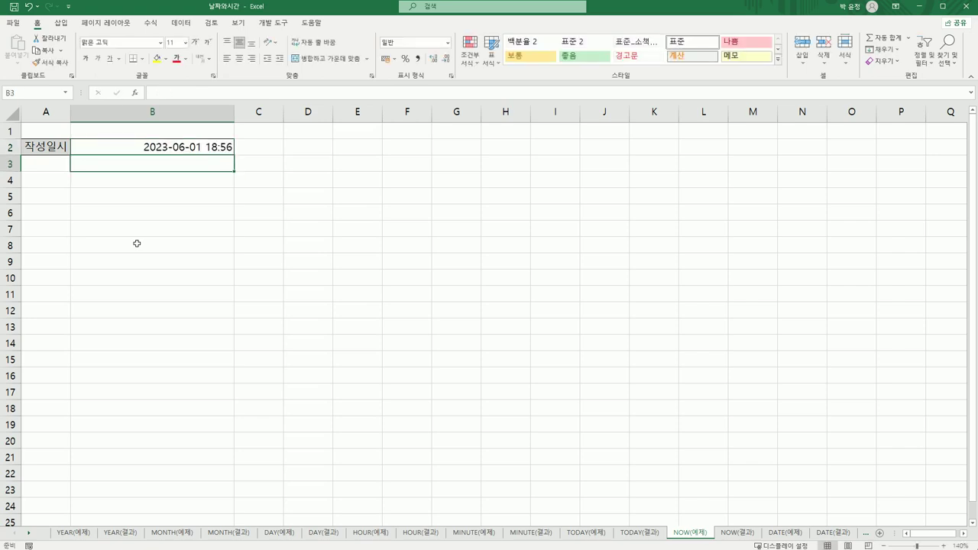
# Apply the custom number format yyyy년 mm월 dd일 h시 mm분 to B2 and check it against the NOW(결과) sheet.
pyautogui.click(173, 148)
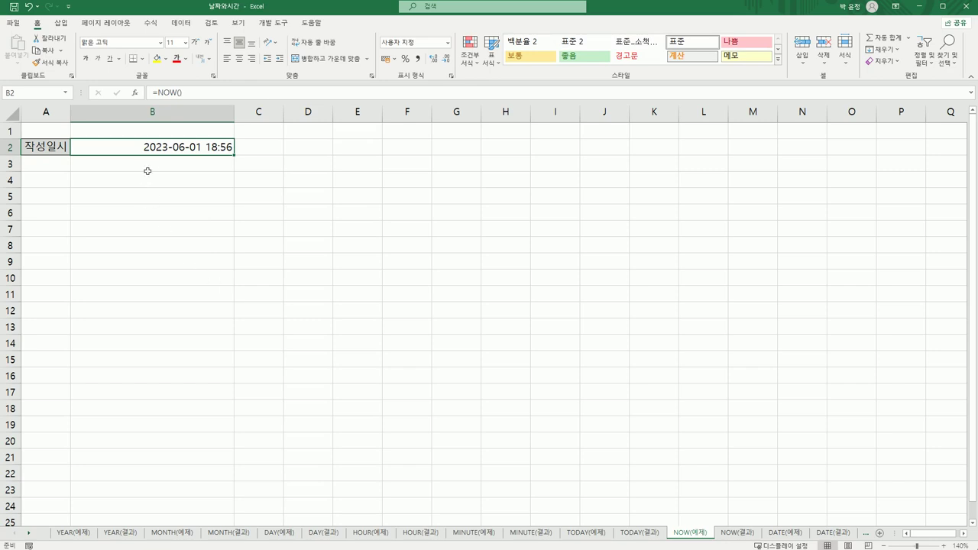
pyautogui.rightClick(153, 147)
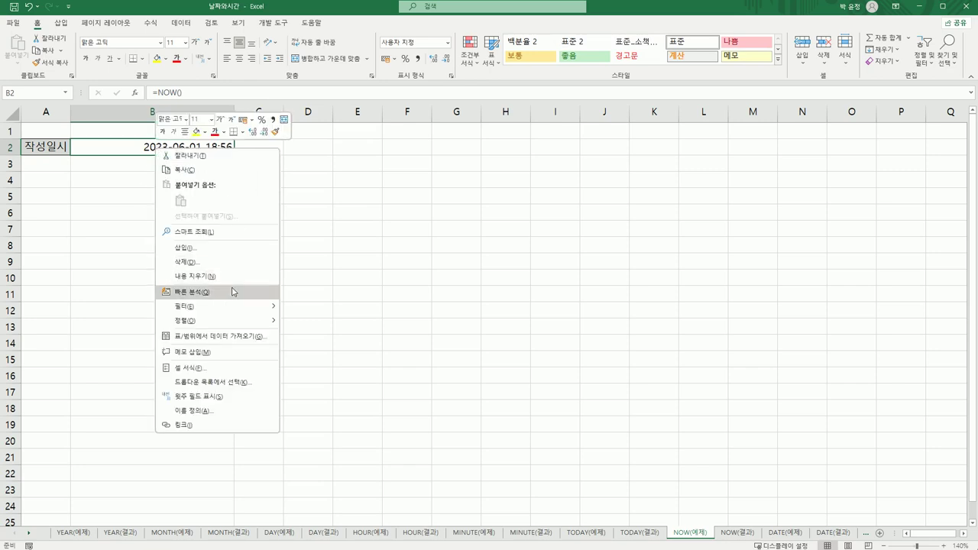
pyautogui.click(225, 370)
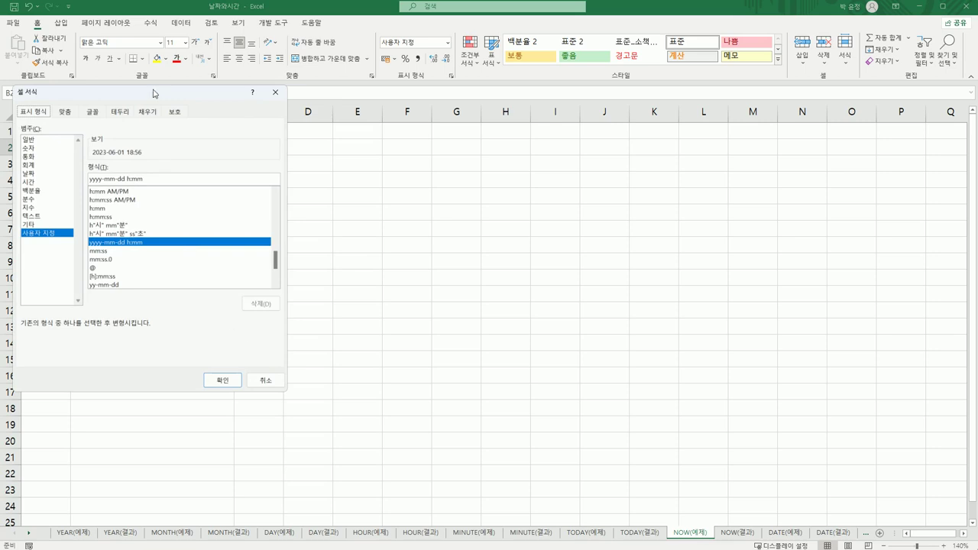
pyautogui.moveTo(156, 93); pyautogui.dragTo(247, 149)
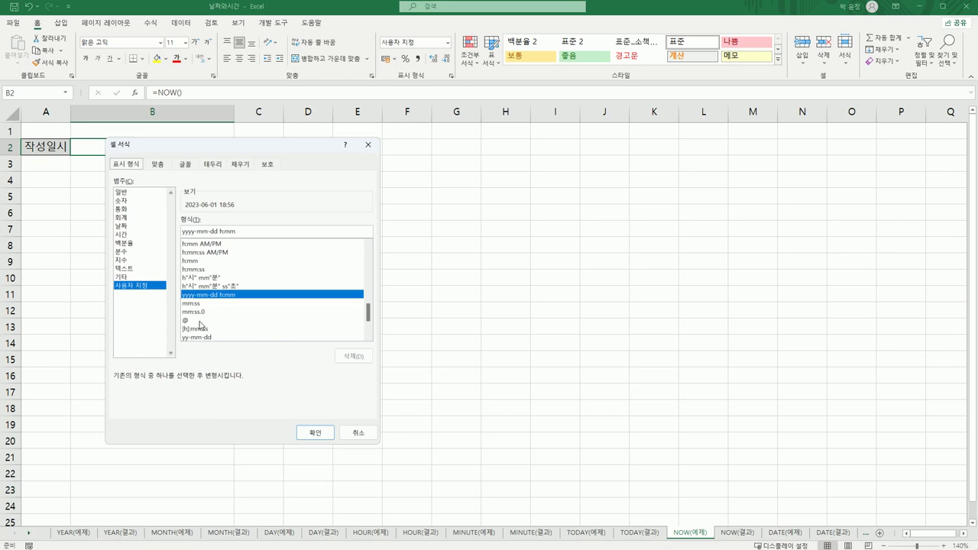
pyautogui.click(134, 227)
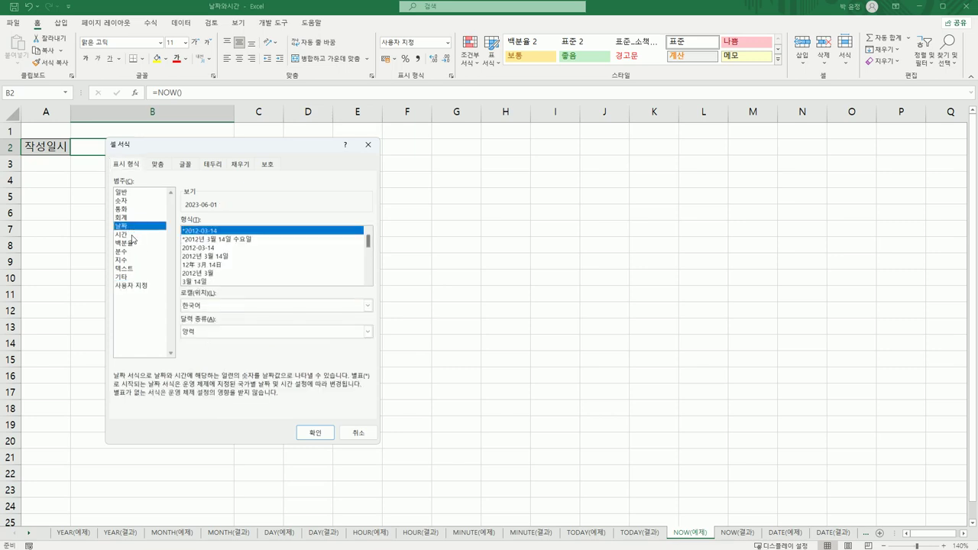
pyautogui.click(134, 235)
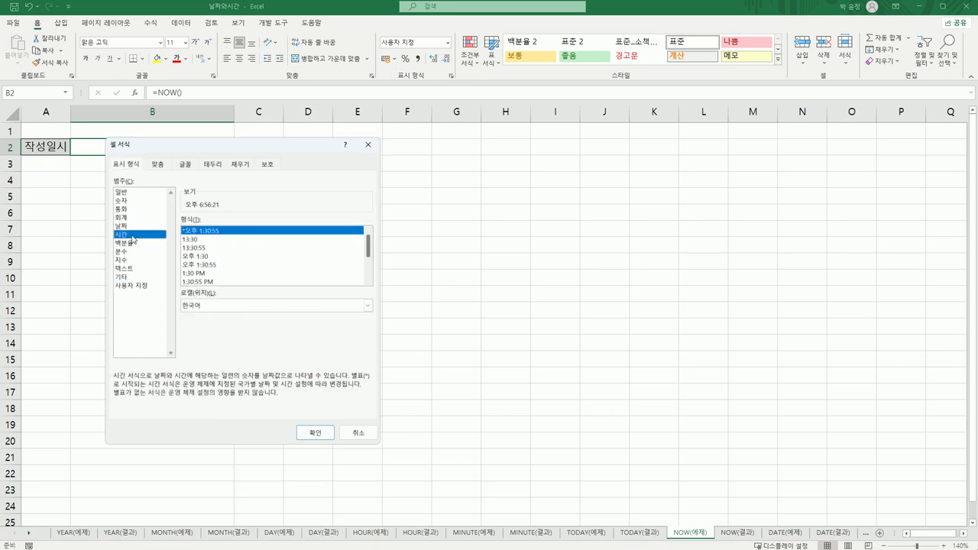
pyautogui.click(134, 286)
pyautogui.moveTo(267, 232); pyautogui.dragTo(146, 224)
pyautogui.press('BackSpace')
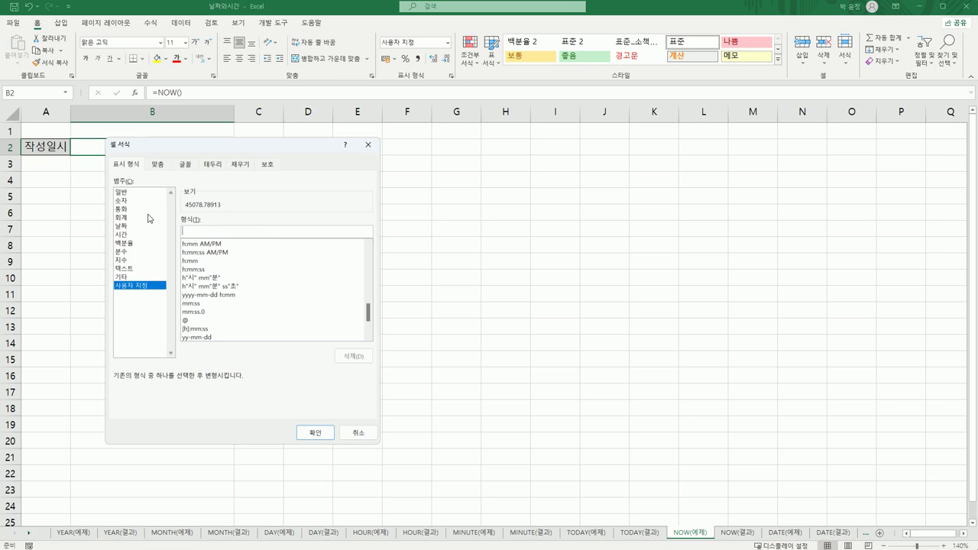
pyautogui.write('yyyy년 mm월 dd일 ')
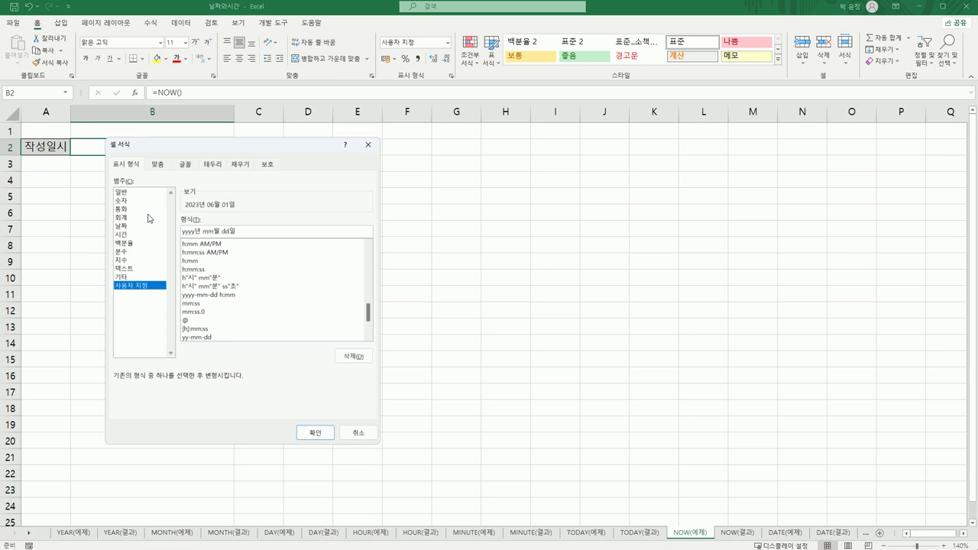
pyautogui.write('h시 mm분')
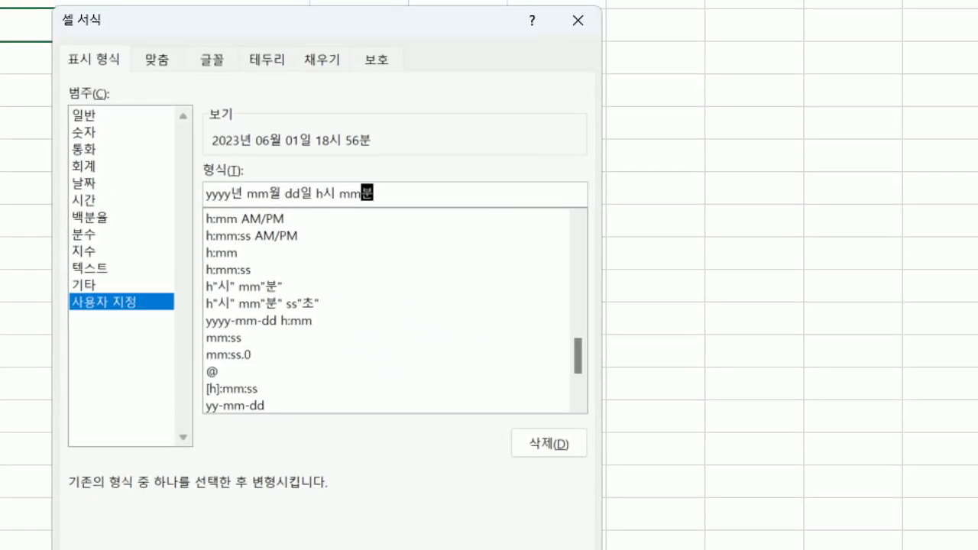
pyautogui.moveTo(393, 204)
pyautogui.mouseDown()
pyautogui.moveTo(337, 207)
pyautogui.moveTo(188, 188)
pyautogui.moveTo(297, 143)
pyautogui.moveTo(399, 211)
pyautogui.moveTo(386, 243)
pyautogui.mouseUp()
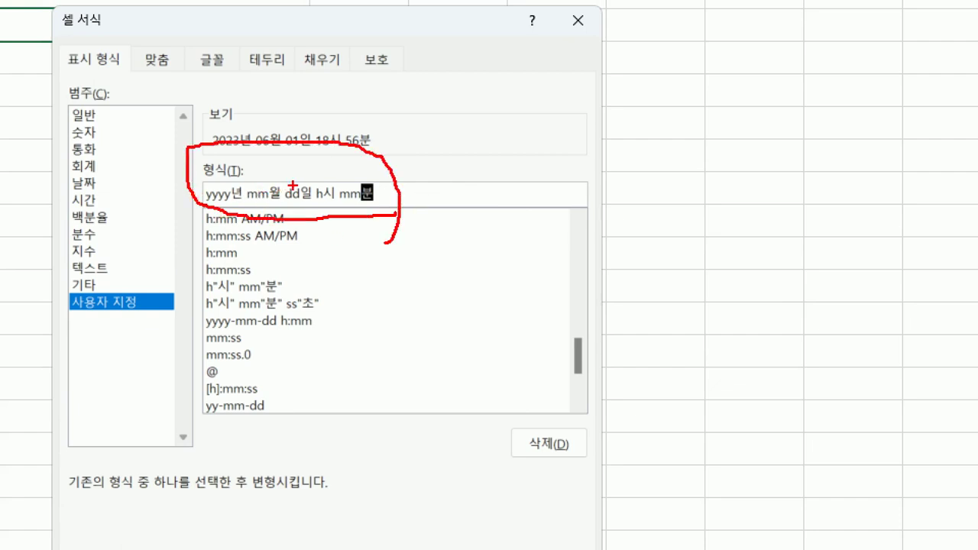
pyautogui.moveTo(321, 156); pyautogui.dragTo(321, 185)
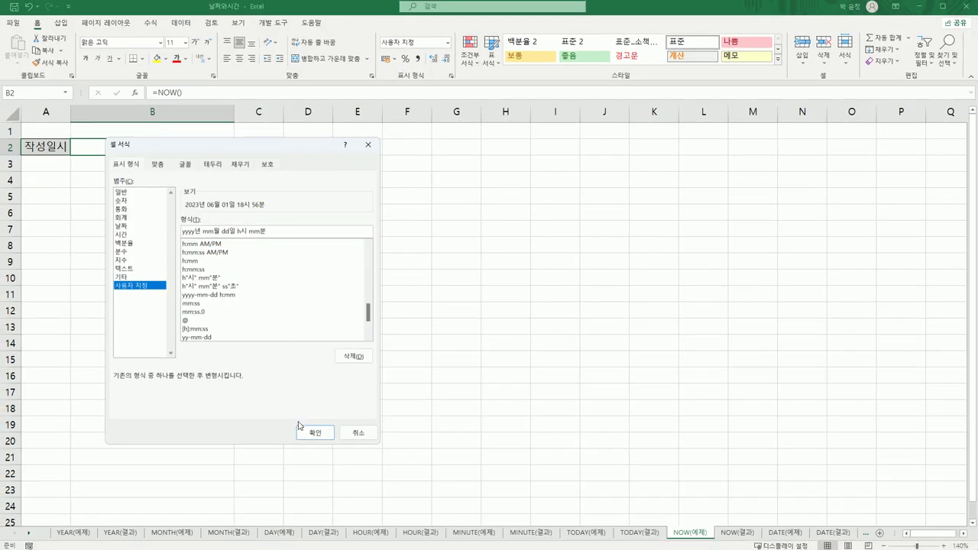
pyautogui.click(313, 434)
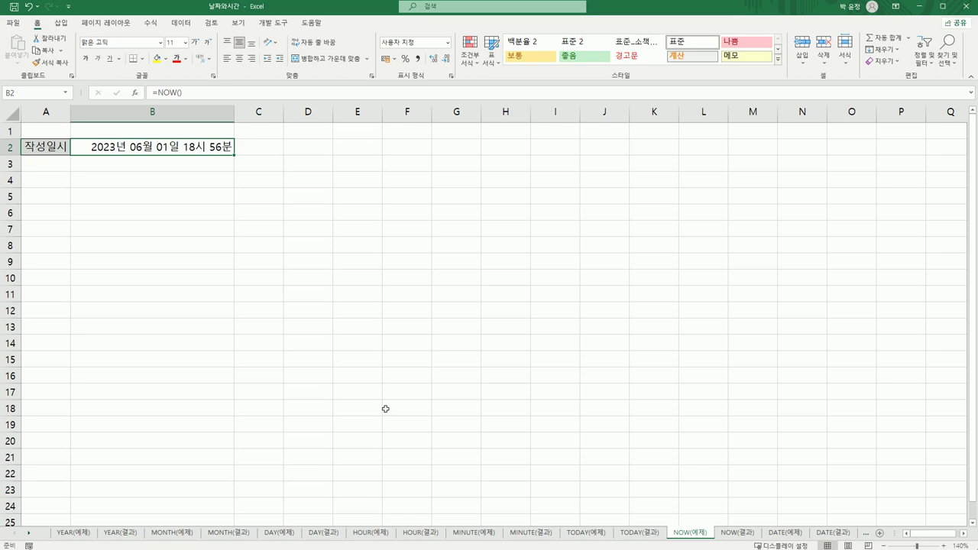
pyautogui.click(736, 537)
# On the DATE(예제) sheet, examine the year, month and day cells E3, G3 and I3 of the 1구간 row.
pyautogui.click(772, 537)
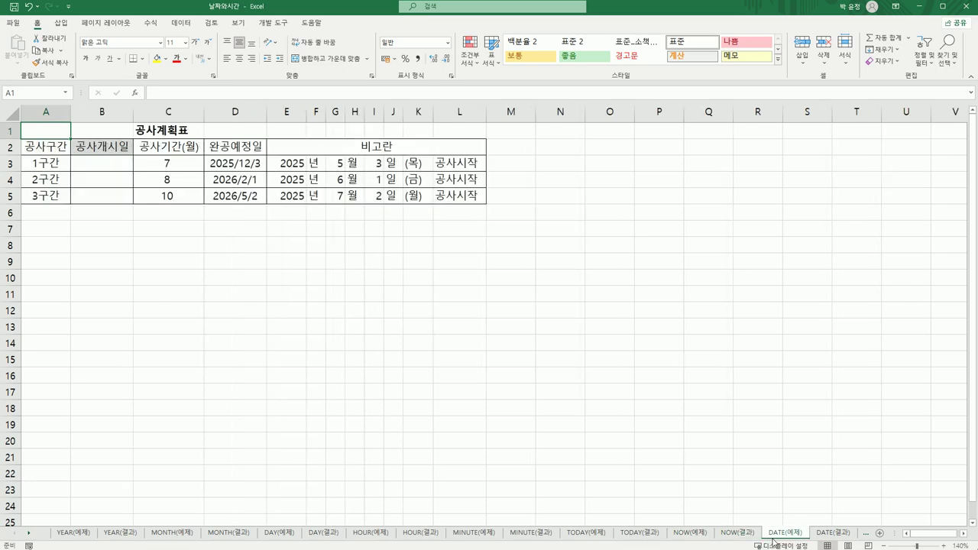
pyautogui.scroll(-5, 31, 537)
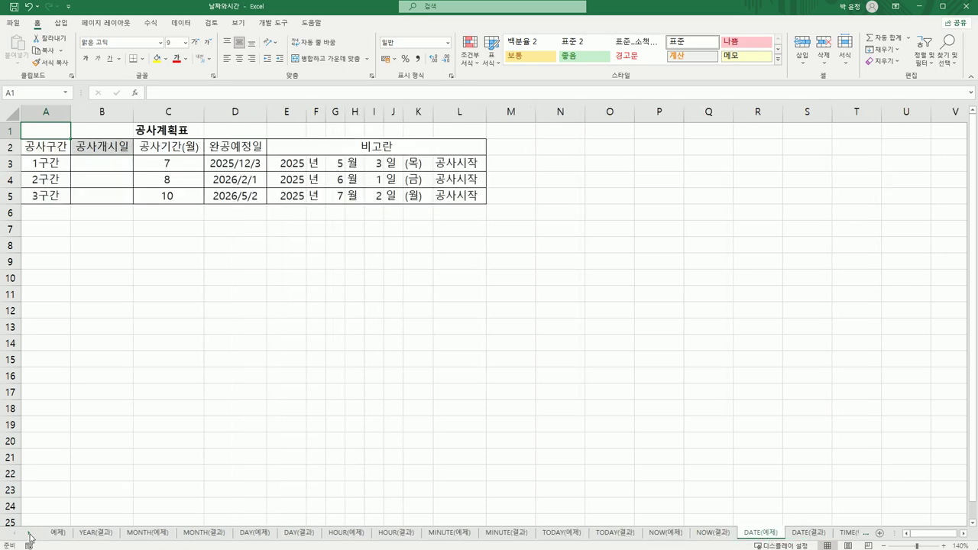
pyautogui.scroll(-3, 31, 537)
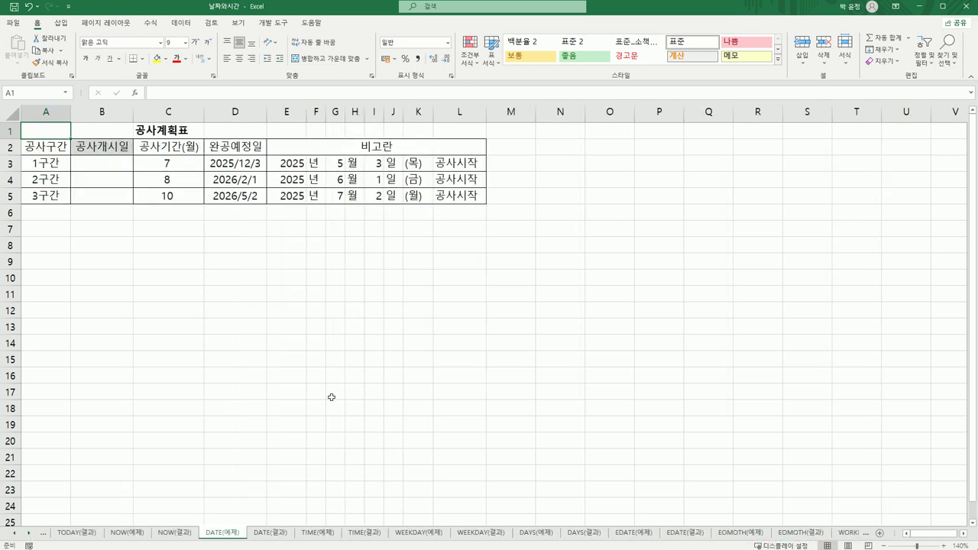
pyautogui.click(110, 172)
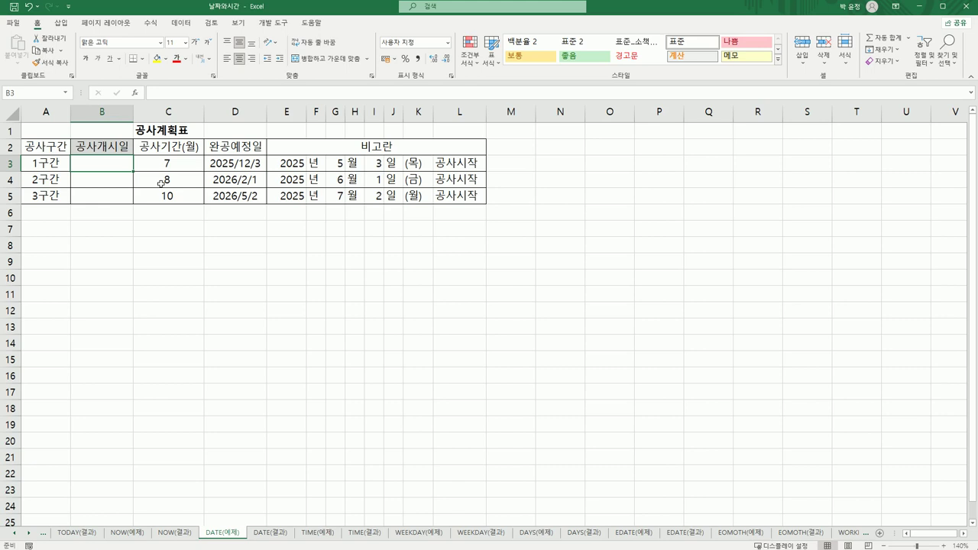
pyautogui.click(292, 160)
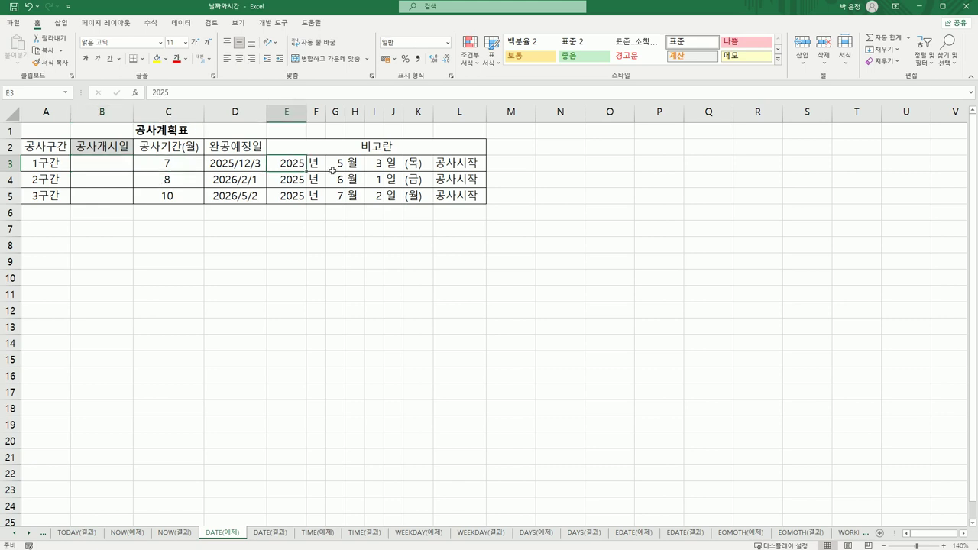
pyautogui.click(334, 164)
pyautogui.click(377, 165)
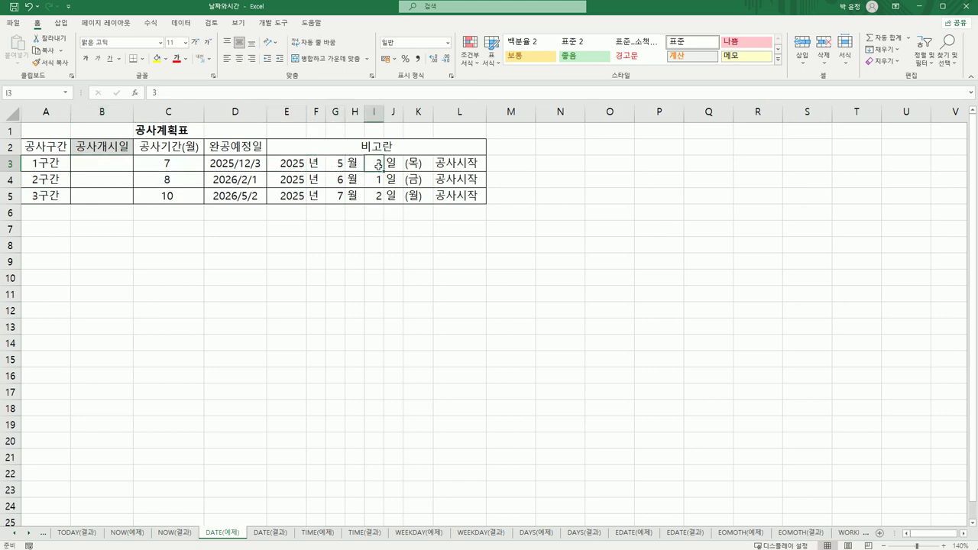
# Enter =DATE(E3,G3,I3) in the 공사개시일 cell B3.
pyautogui.click(125, 162)
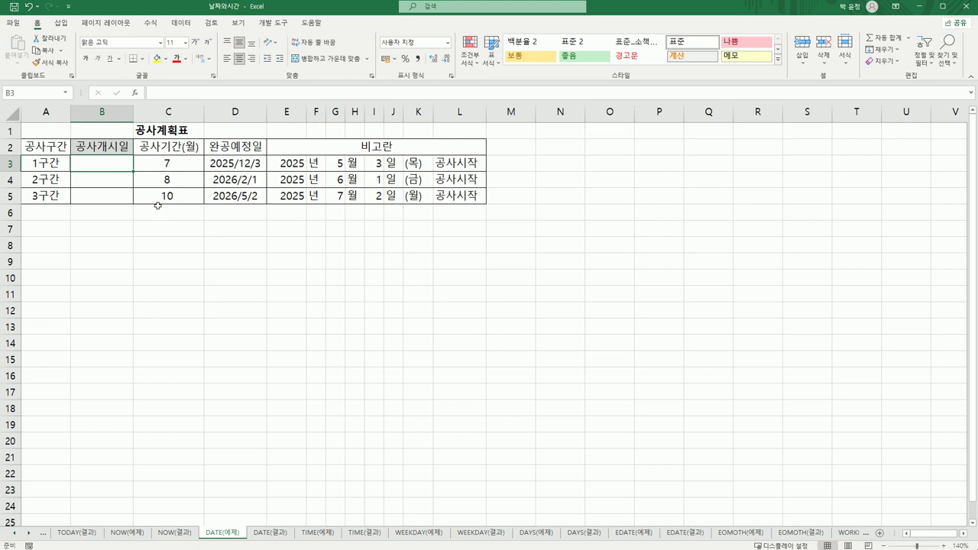
pyautogui.write('=')
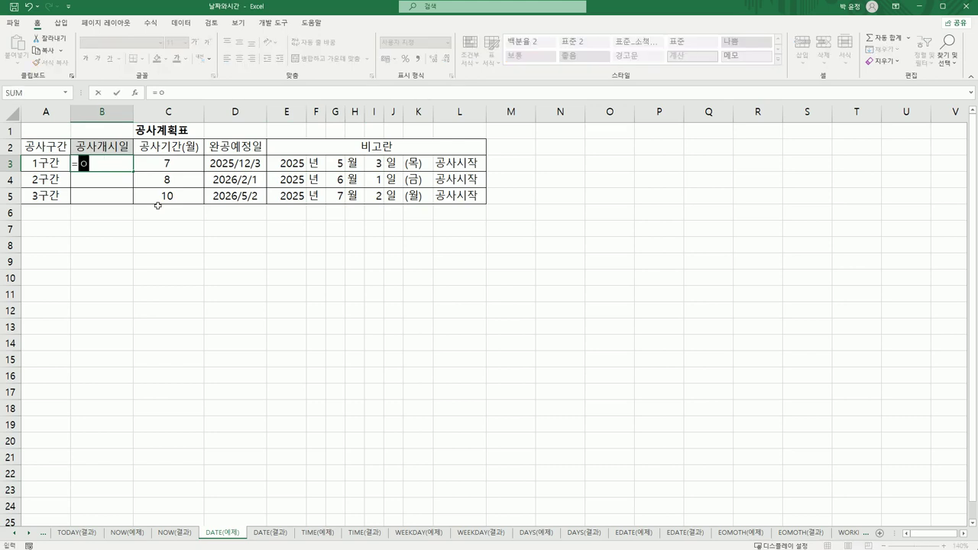
pyautogui.write('daa')
pyautogui.press('BackSpace')
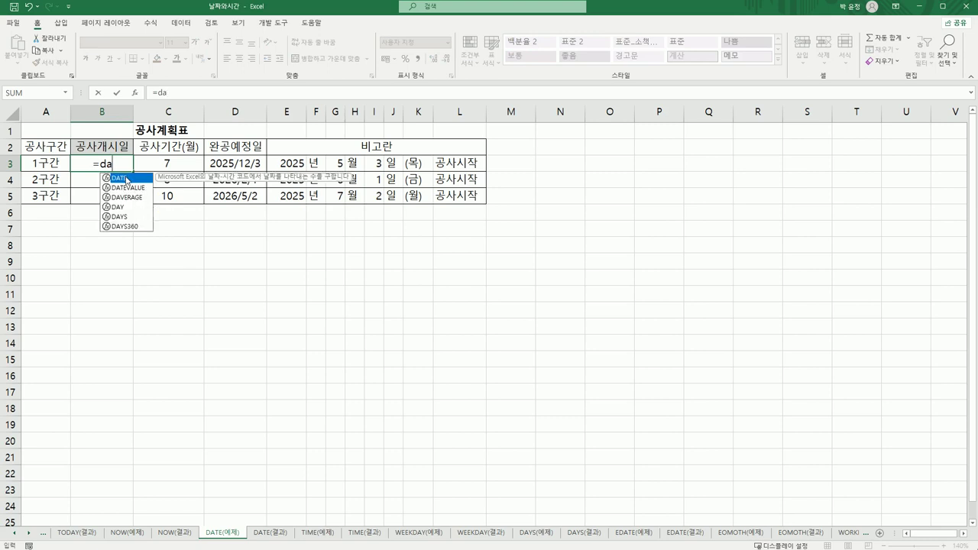
pyautogui.doubleClick(126, 178)
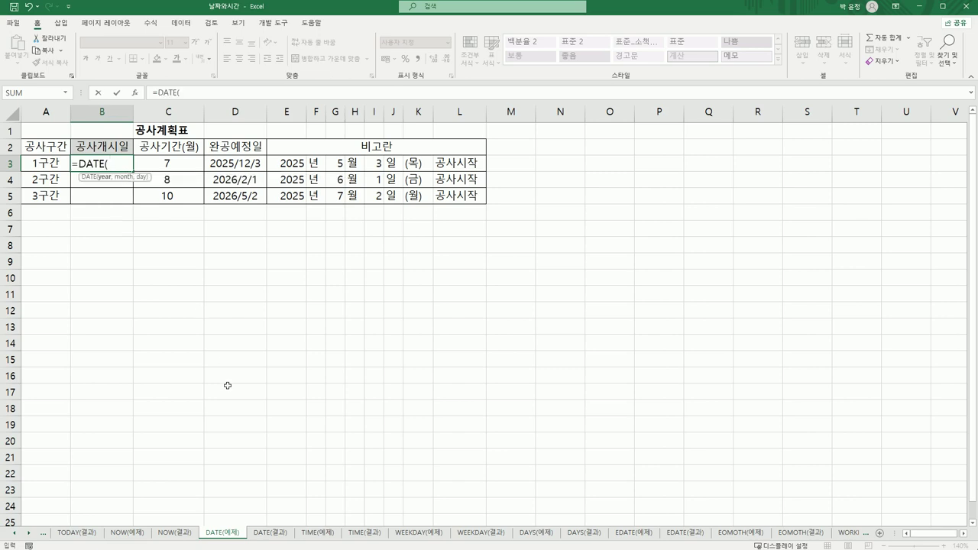
pyautogui.click(280, 163)
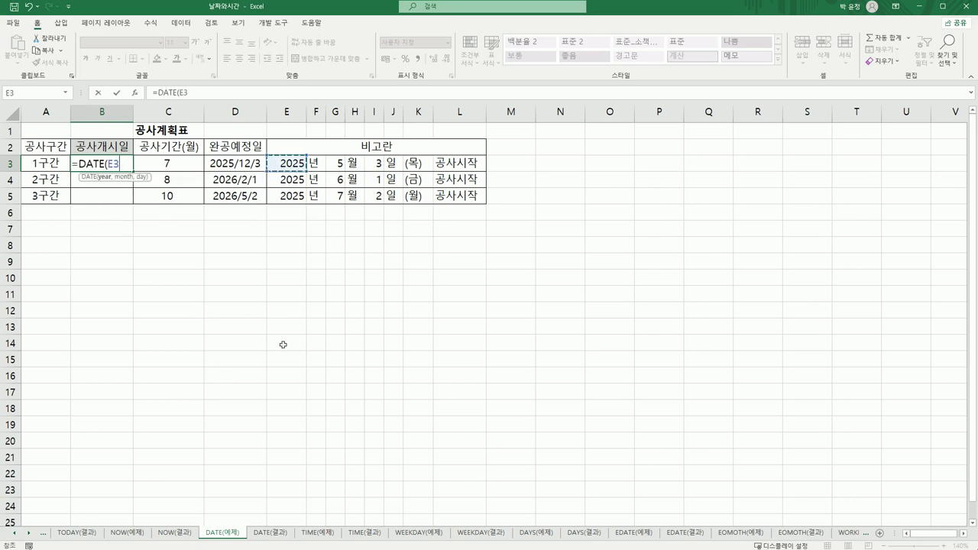
pyautogui.write(',')
pyautogui.click(339, 164)
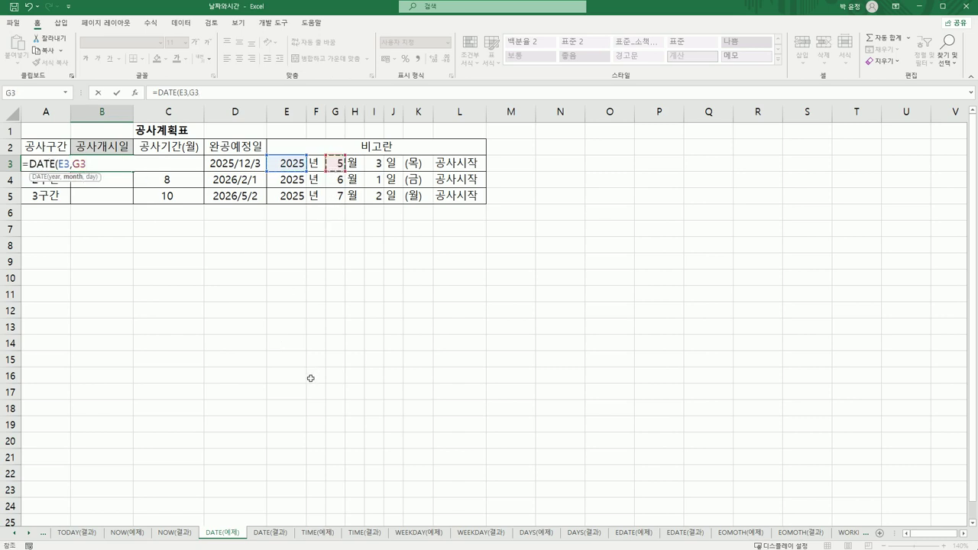
pyautogui.write(',')
pyautogui.click(374, 164)
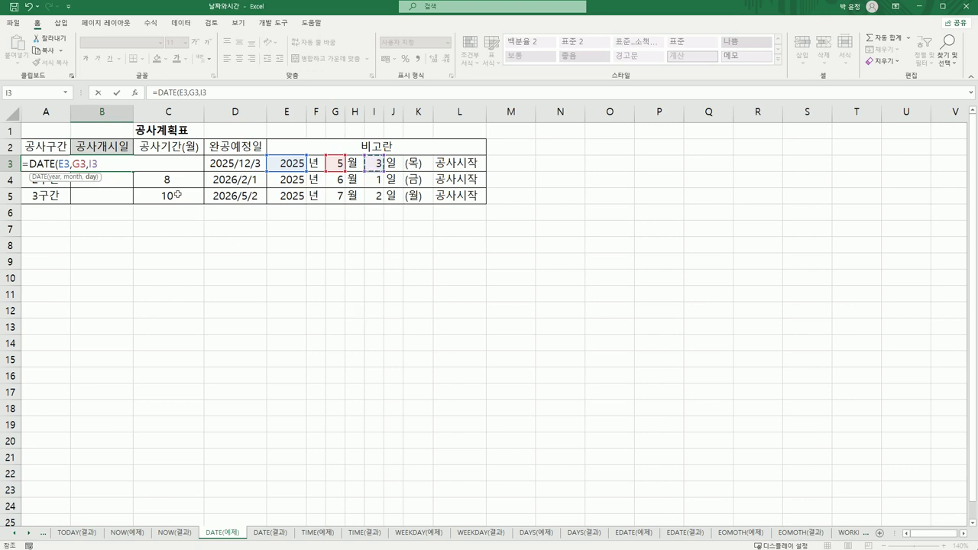
pyautogui.write(')')
pyautogui.press('Return')
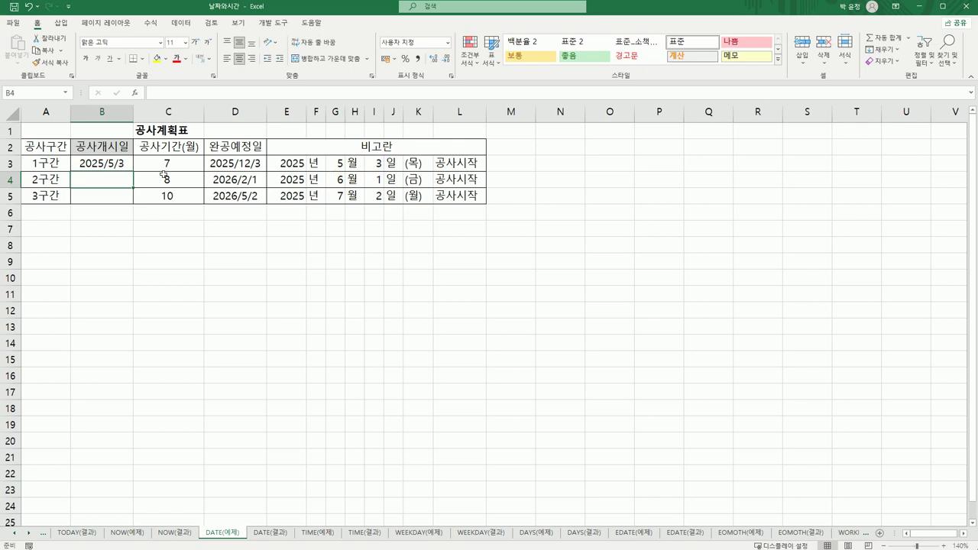
# Fill the B3 formula down to B5 and compare the 공사개시일 column with the DATE(결과) sheet.
pyautogui.click(116, 162)
pyautogui.moveTo(132, 173); pyautogui.dragTo(130, 211)
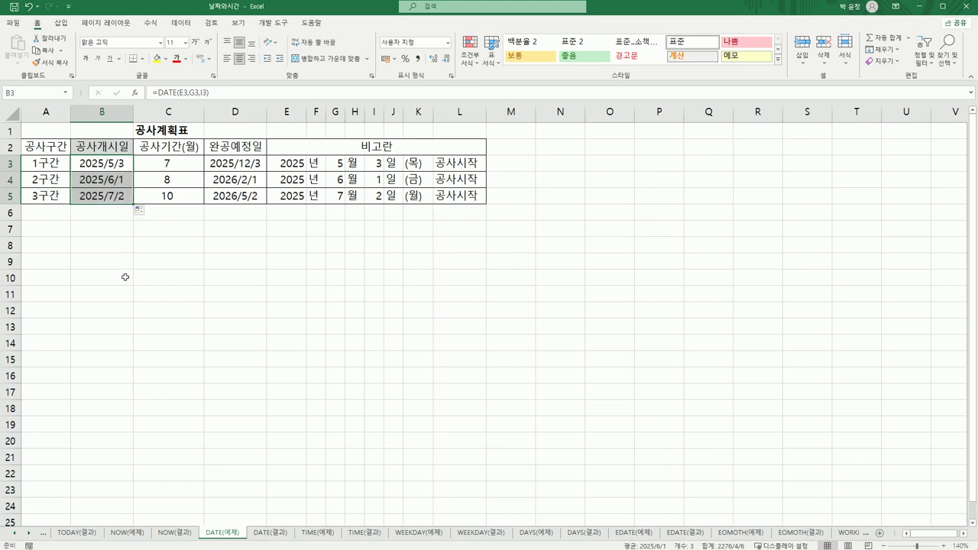
pyautogui.click(270, 533)
pyautogui.click(230, 533)
pyautogui.click(260, 535)
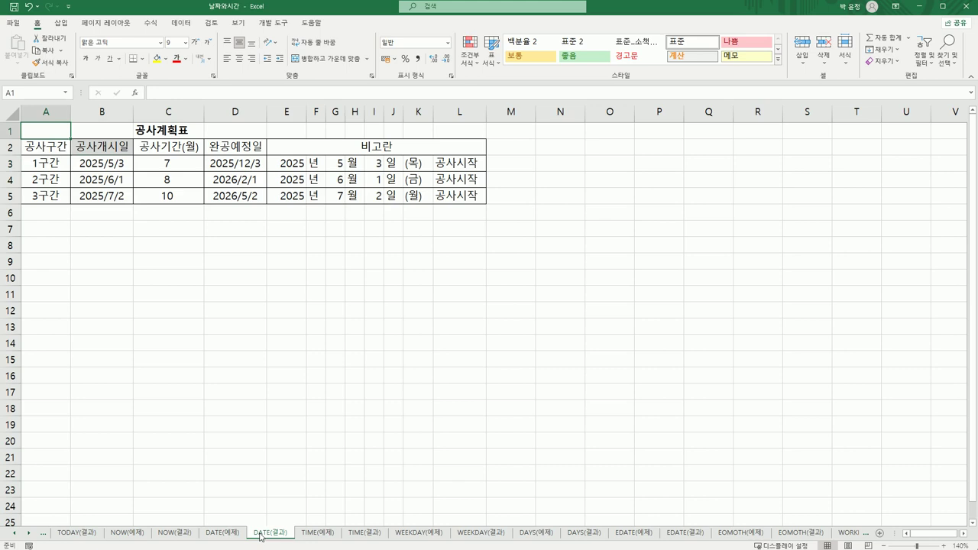
pyautogui.click(325, 539)
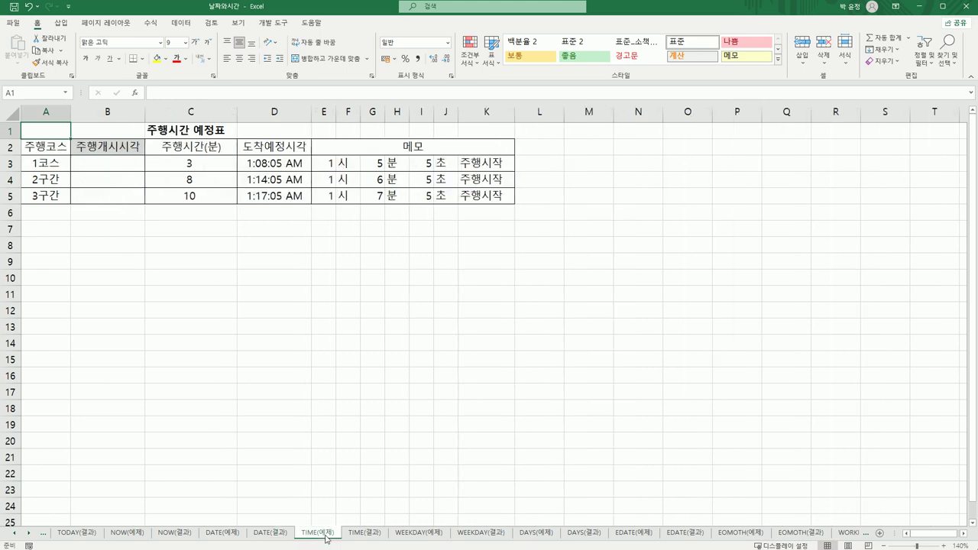
pyautogui.click(234, 537)
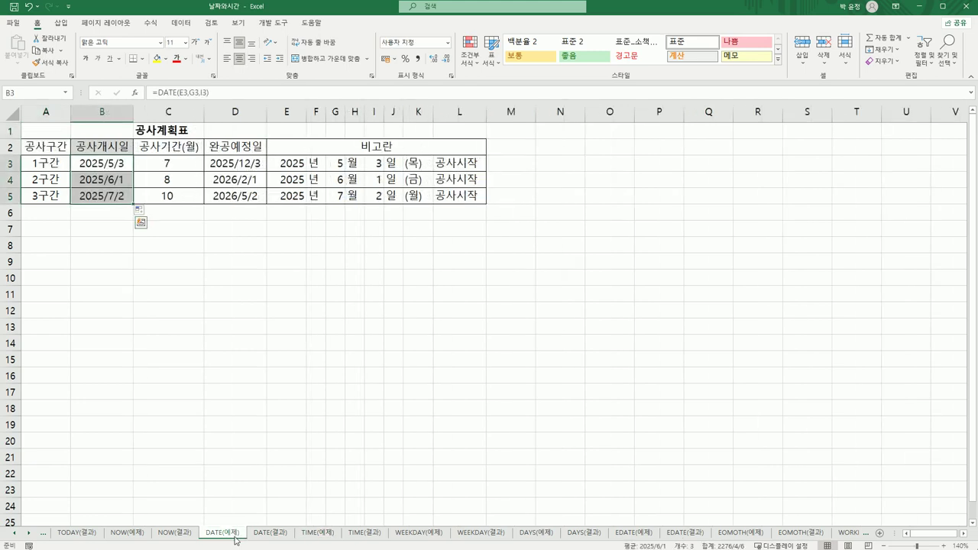
# On the TIME(예제) sheet, examine the hour, minute and second cells E3, G3 and I3 of the 1코스 row.
pyautogui.click(315, 537)
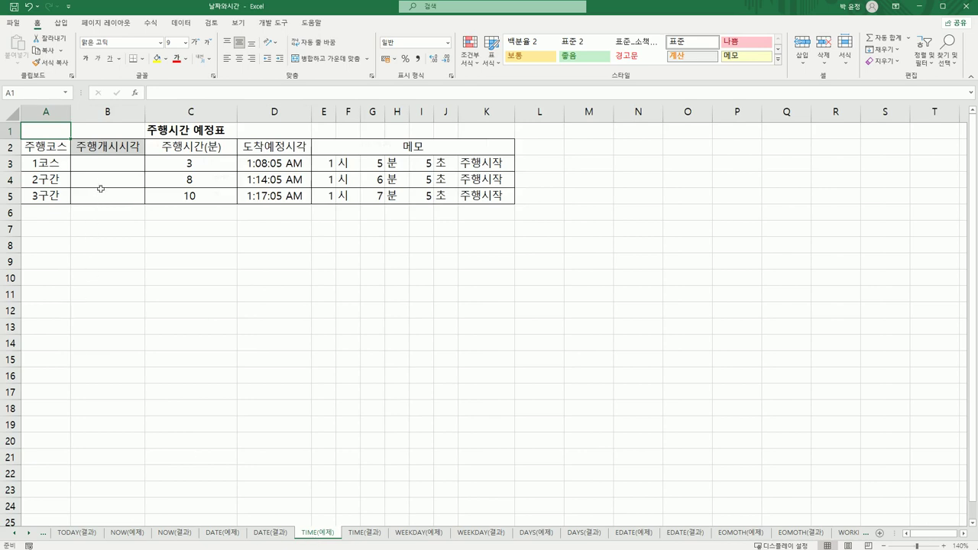
pyautogui.click(105, 165)
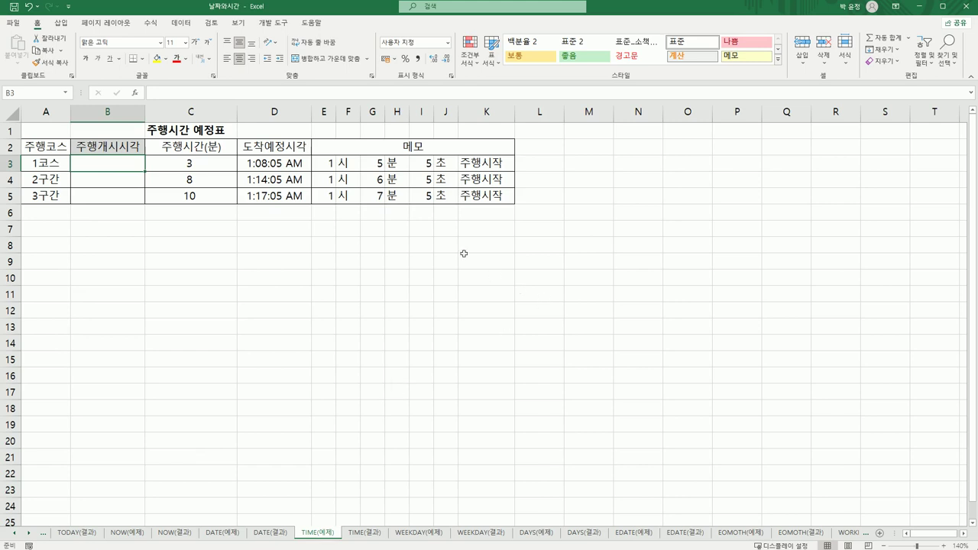
pyautogui.click(325, 165)
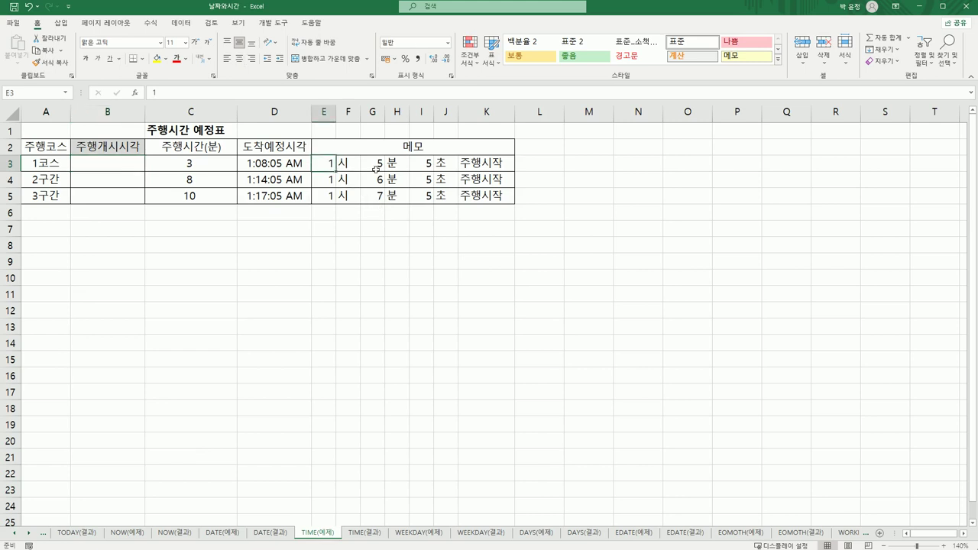
pyautogui.click(374, 167)
pyautogui.click(418, 166)
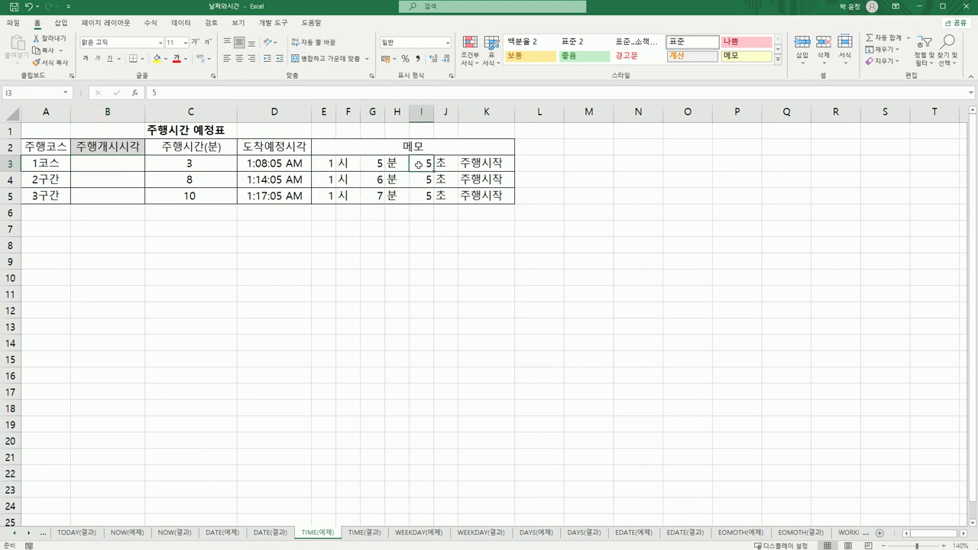
# Enter =TIME(E3,G3,I3) in the 주행개시시각 cell B3.
pyautogui.click(126, 168)
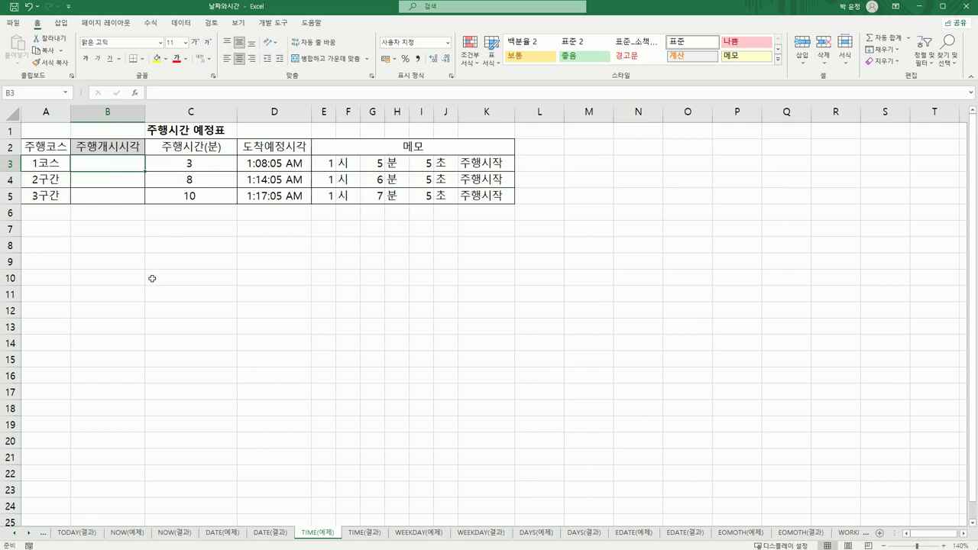
pyautogui.write('=')
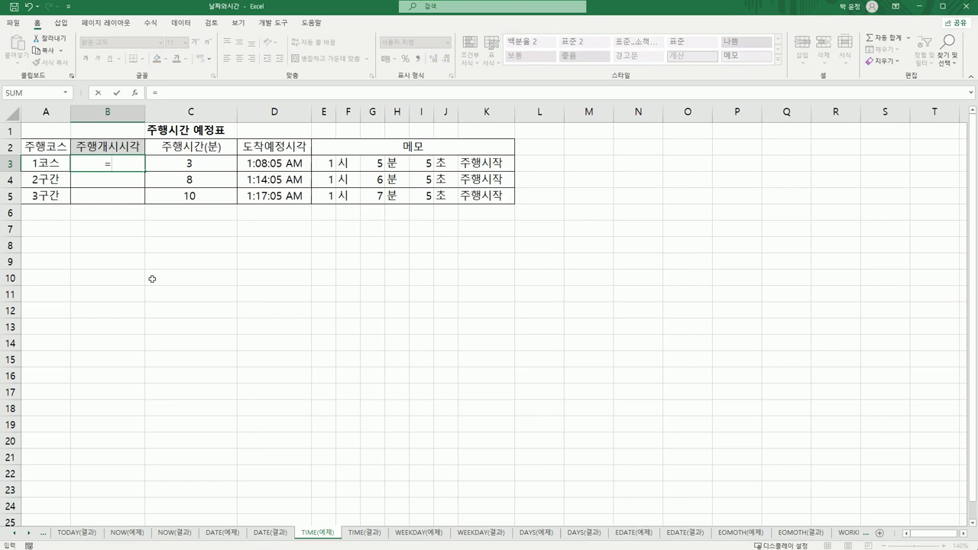
pyautogui.write('ti')
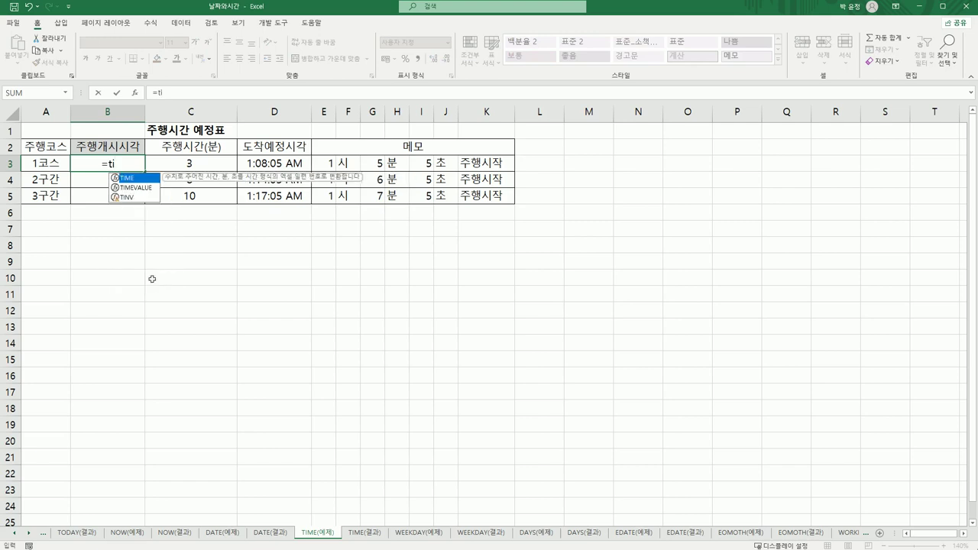
pyautogui.doubleClick(138, 179)
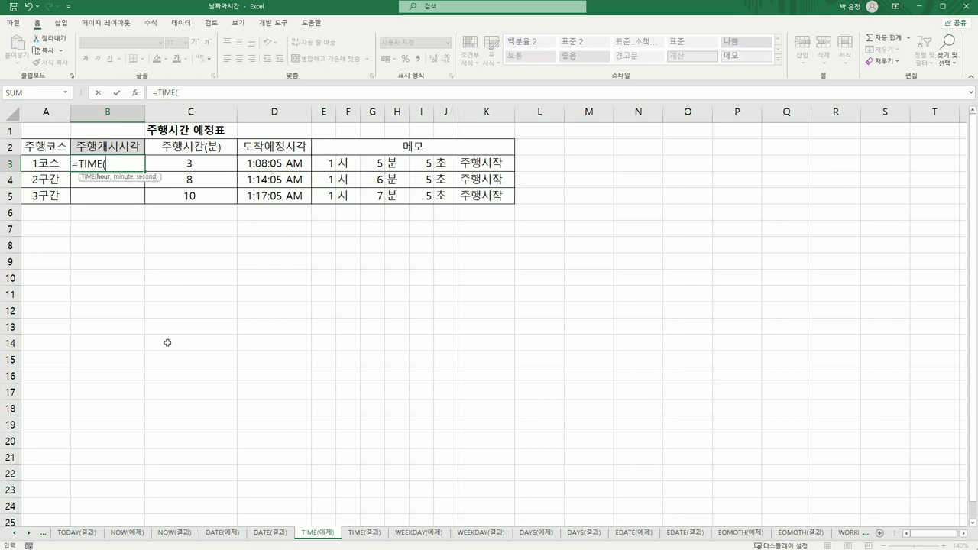
pyautogui.click(324, 165)
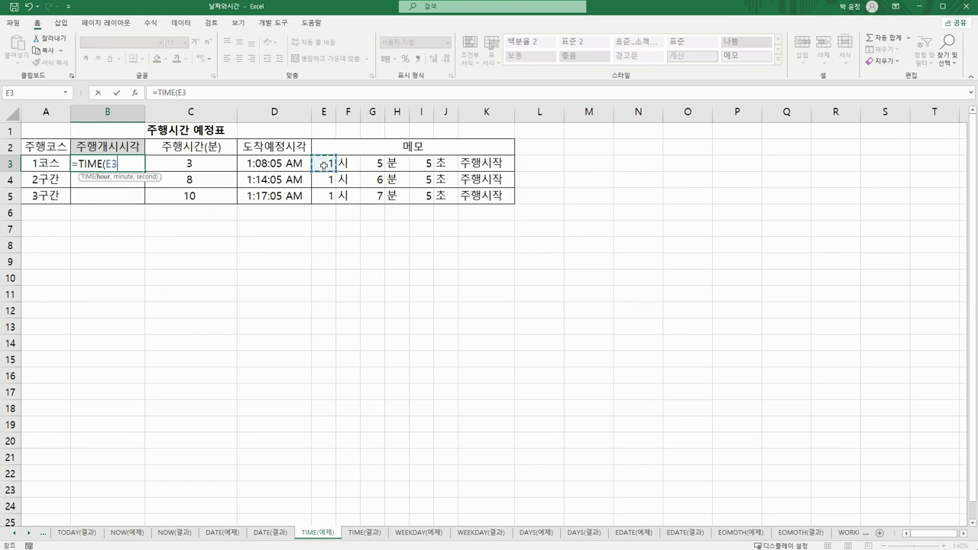
pyautogui.write(',')
pyautogui.click(373, 166)
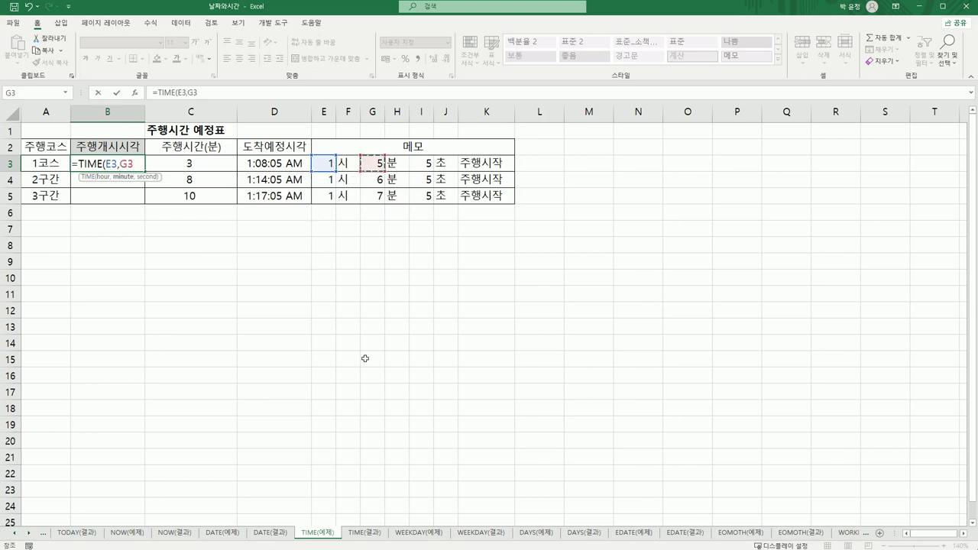
pyautogui.write(',')
pyautogui.click(425, 164)
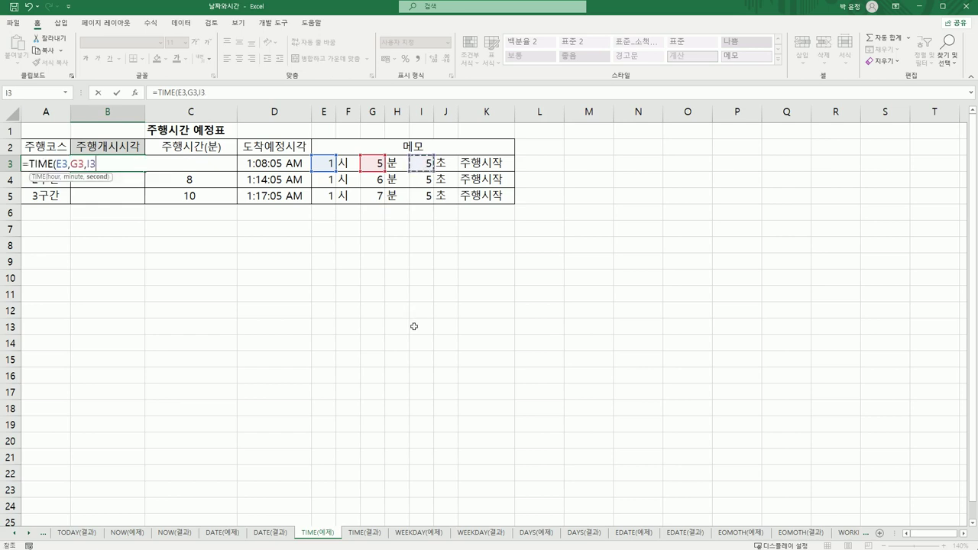
pyautogui.write(')')
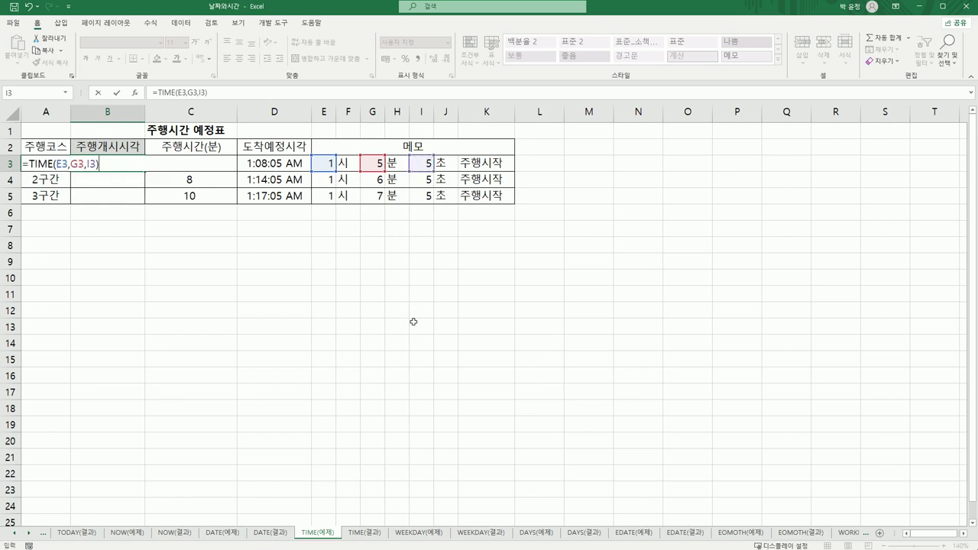
pyautogui.press('Return')
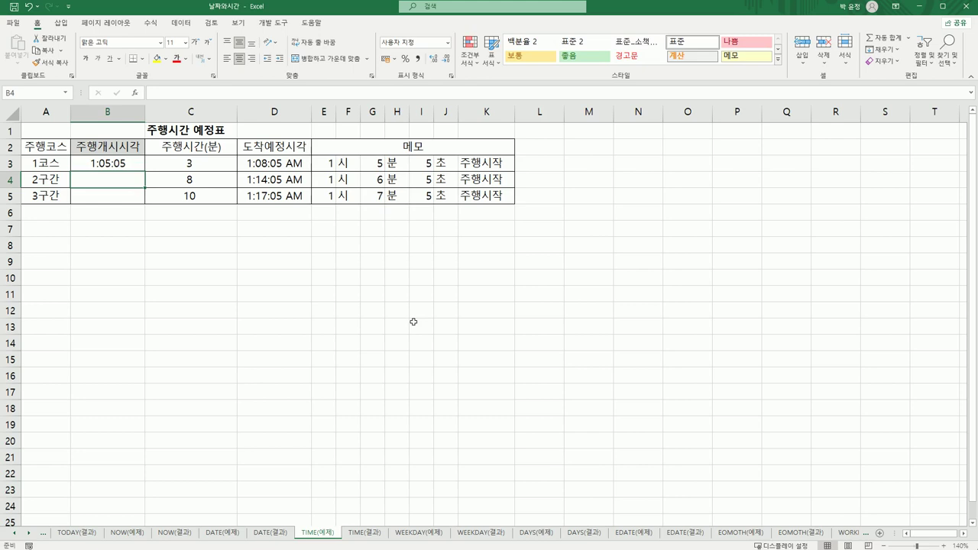
# Build the TIME formula in B4 through its function arguments, with Hour E4, Minute G4 and Second I4.
pyautogui.write('=')
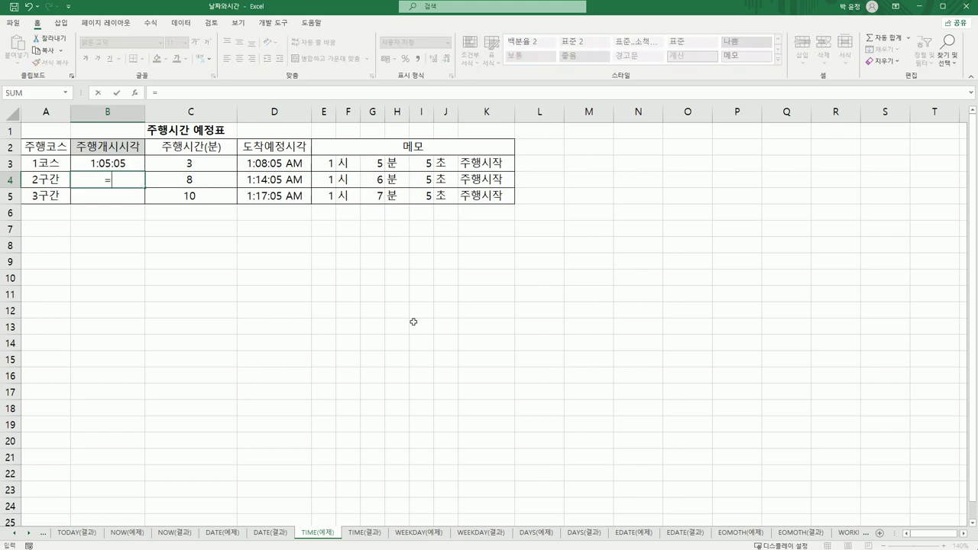
pyautogui.write('ti')
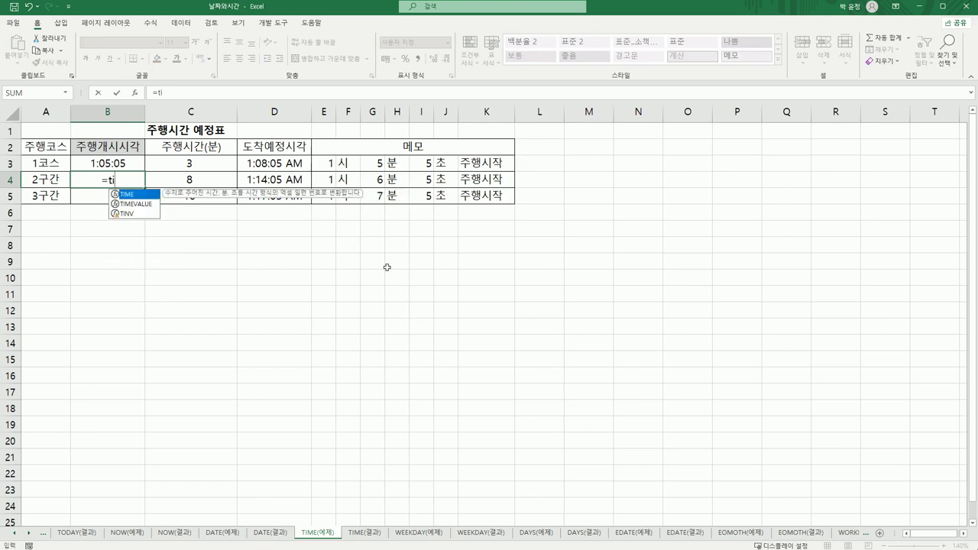
pyautogui.moveTo(139, 201); pyautogui.dragTo(136, 195)
pyautogui.press('Tab')
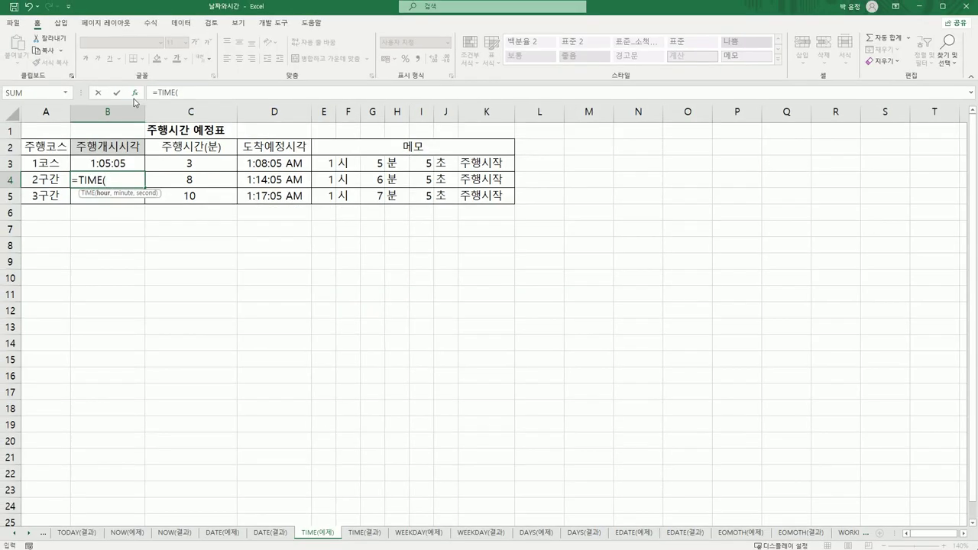
pyautogui.click(133, 92)
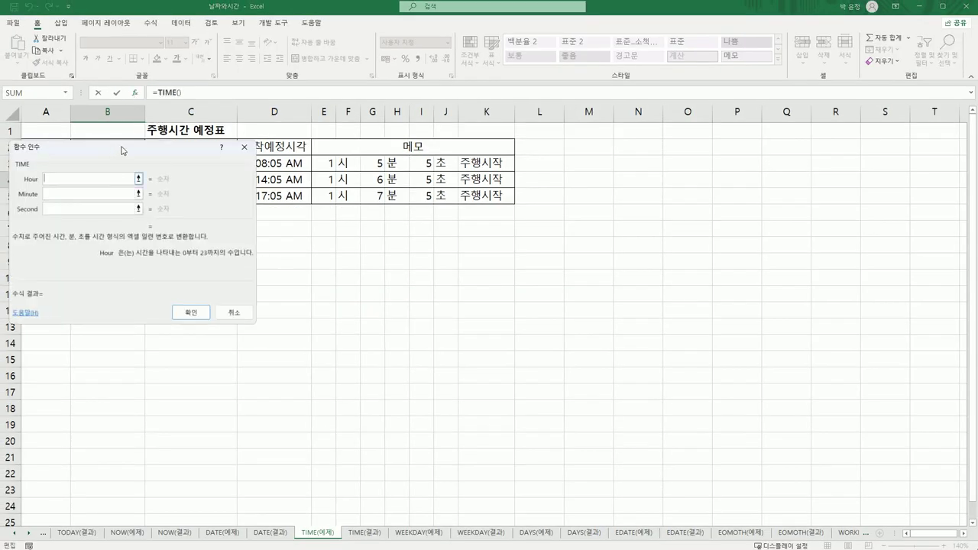
pyautogui.moveTo(120, 148); pyautogui.dragTo(380, 224)
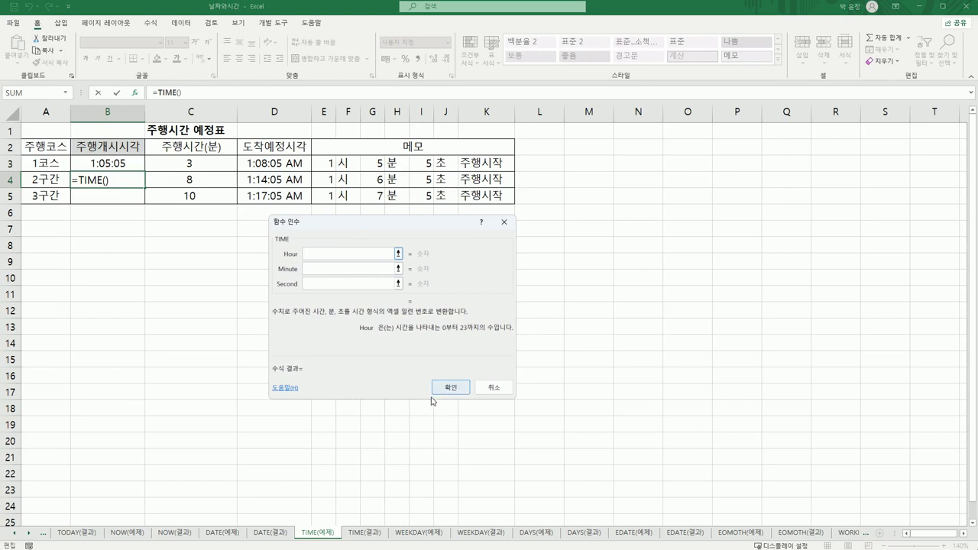
pyautogui.click(321, 180)
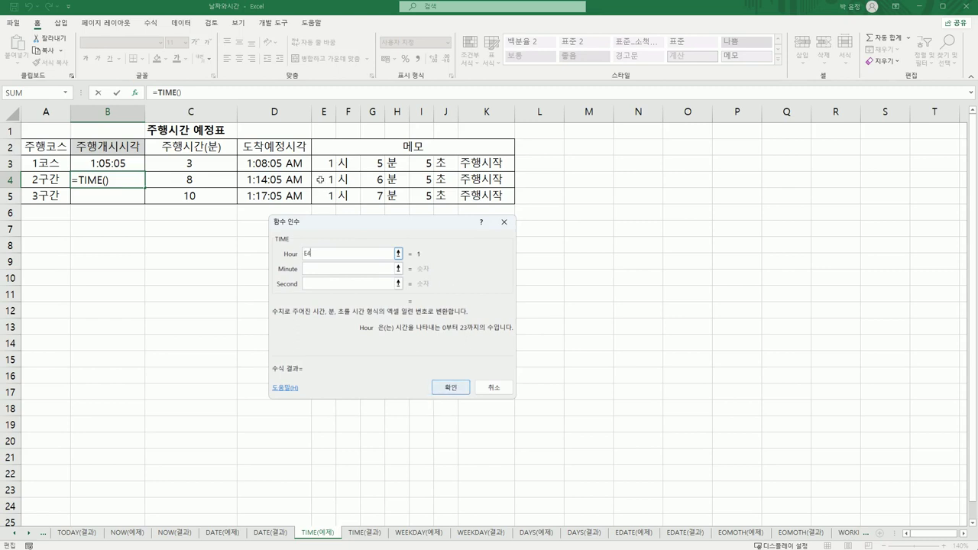
pyautogui.click(318, 268)
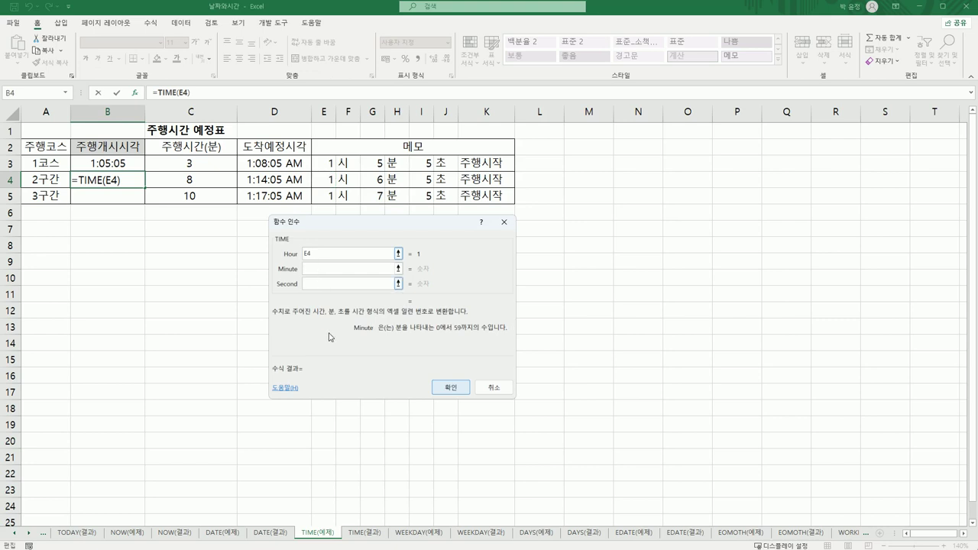
pyautogui.click(372, 182)
pyautogui.click(314, 283)
pyautogui.click(413, 181)
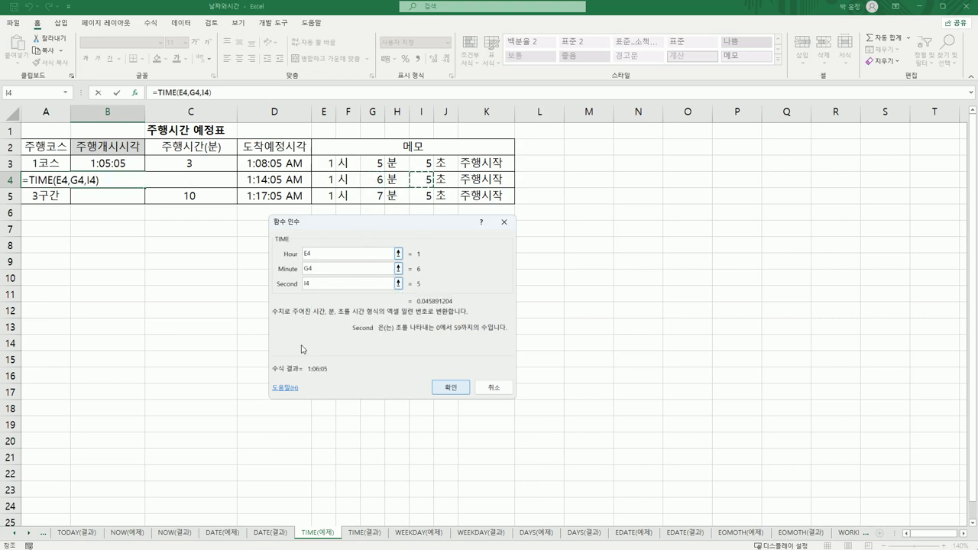
pyautogui.click(443, 391)
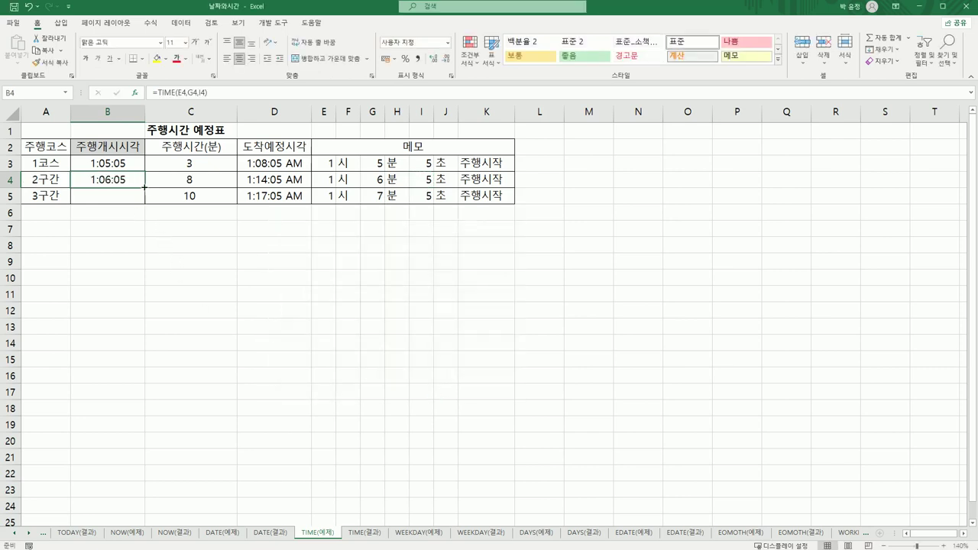
# Fill the B4 formula down to B5 and compare the 주행개시시각 column with the TIME(결과) sheet.
pyautogui.moveTo(145, 188); pyautogui.dragTo(144, 200)
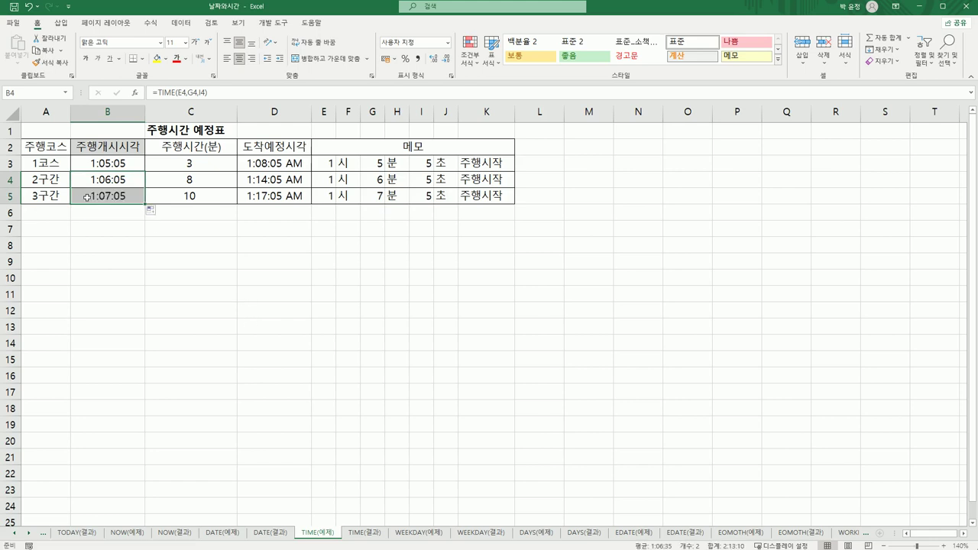
pyautogui.press('Down')
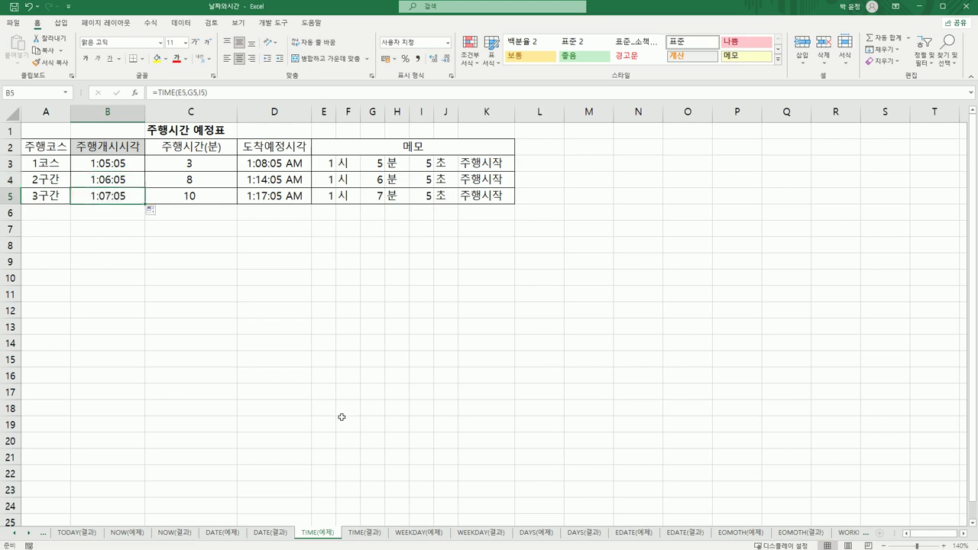
pyautogui.click(365, 538)
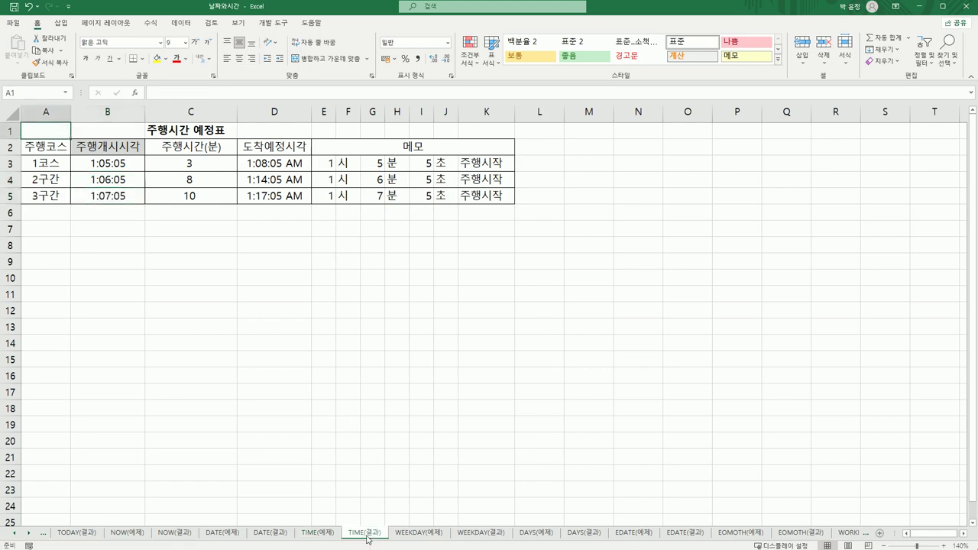
pyautogui.click(330, 537)
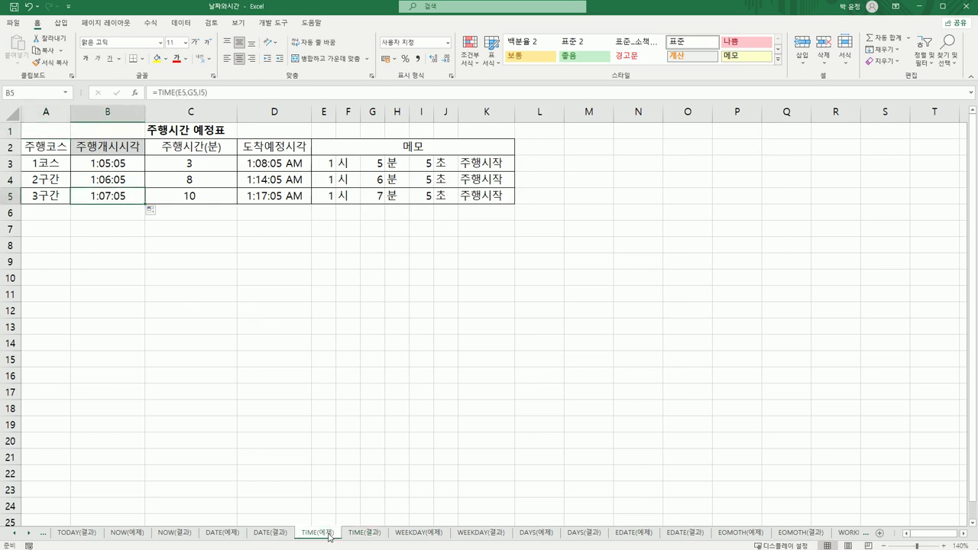
# On the WEEKDAY(예제) sheet, copy the 생년월일 dates in B3:B9 to the blank cells starting at F3.
pyautogui.click(412, 535)
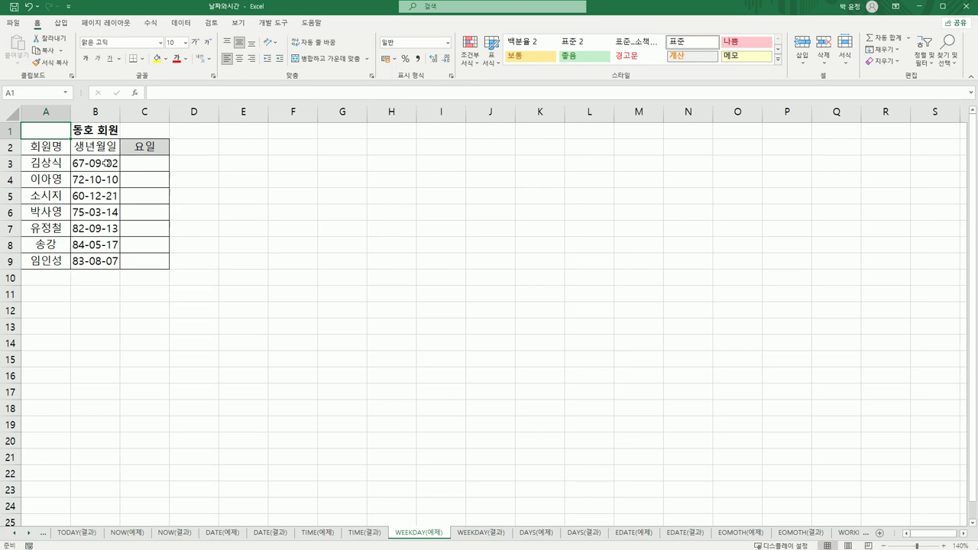
pyautogui.moveTo(103, 163); pyautogui.dragTo(99, 260)
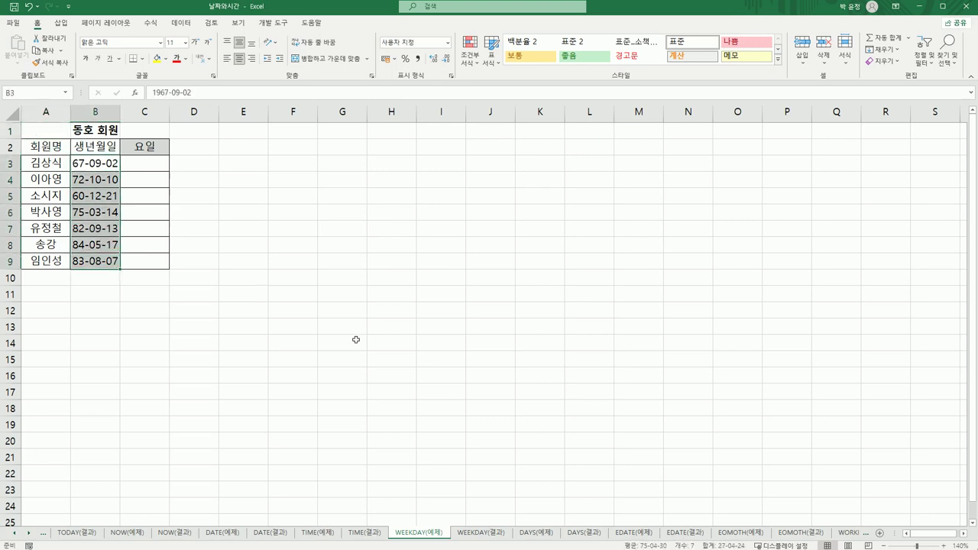
pyautogui.hotkey('ctrl', 'c')
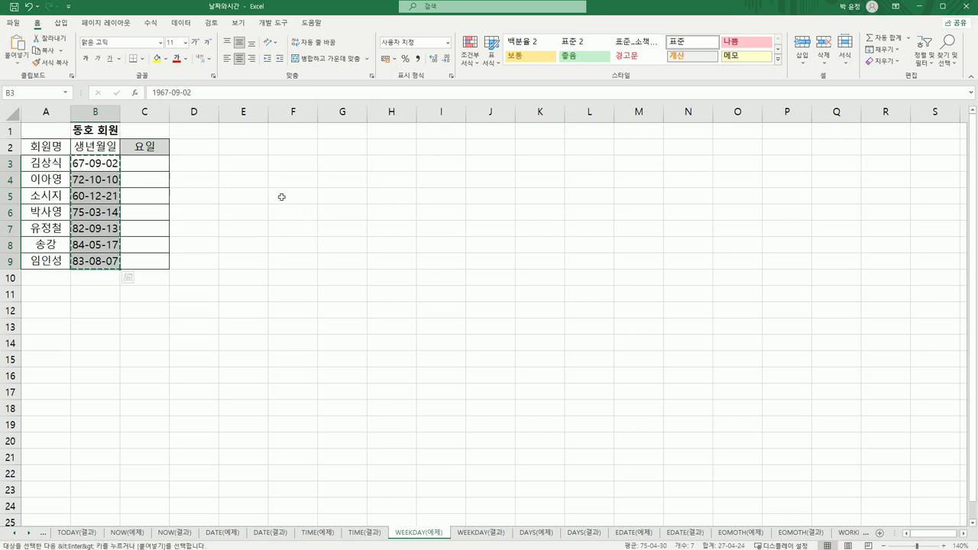
pyautogui.click(280, 164)
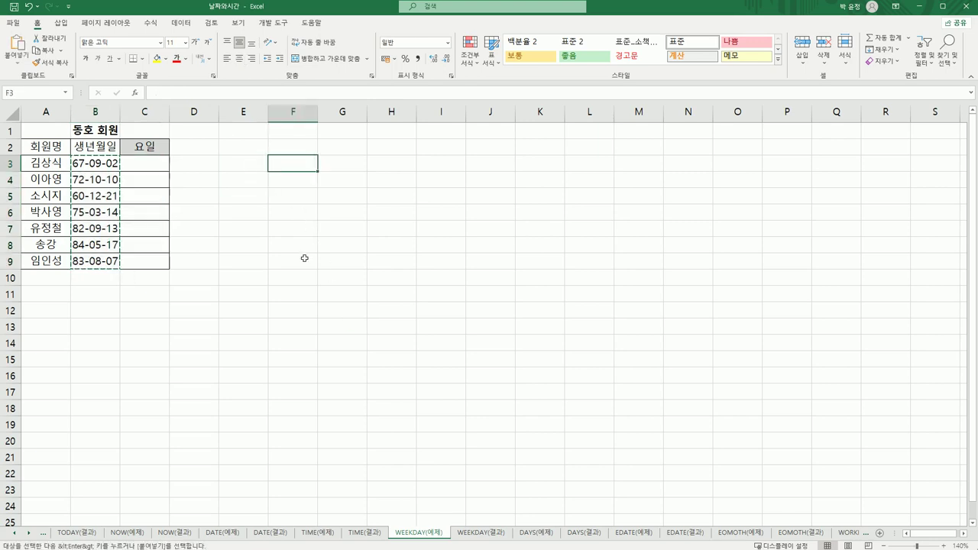
pyautogui.hotkey('ctrl', 'v')
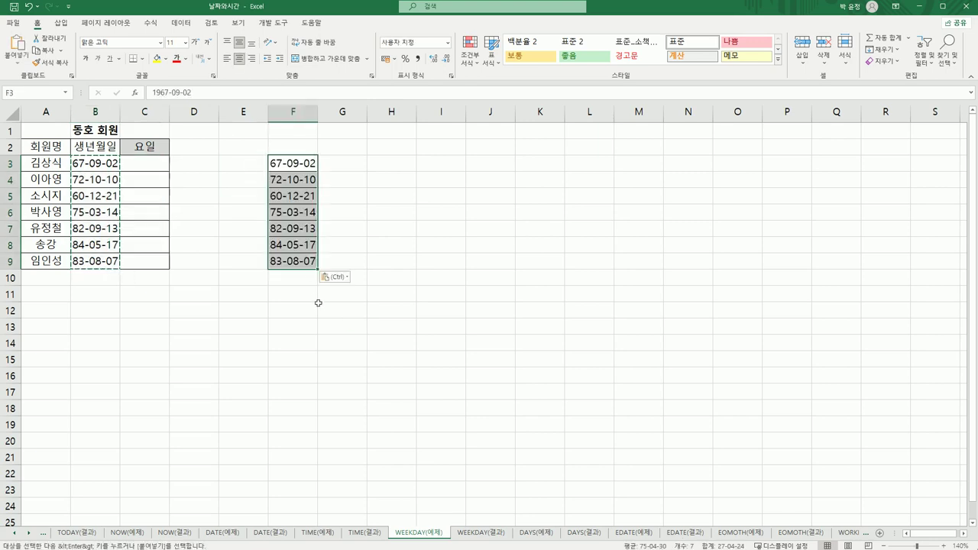
# Apply the custom number format yy-mm-dd aaa to the copied dates in F3:F9 and check the weekday shown beside each date.
pyautogui.rightClick(295, 181)
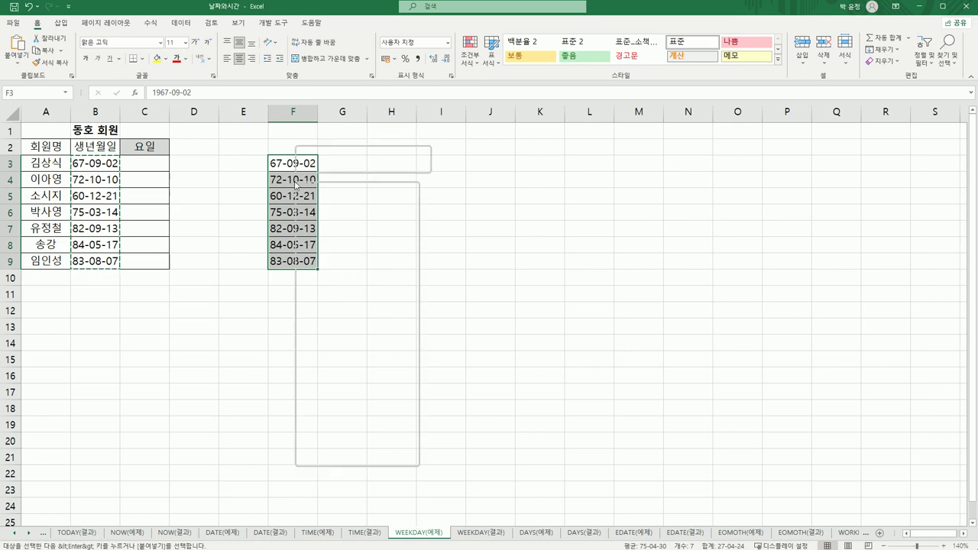
pyautogui.click(364, 402)
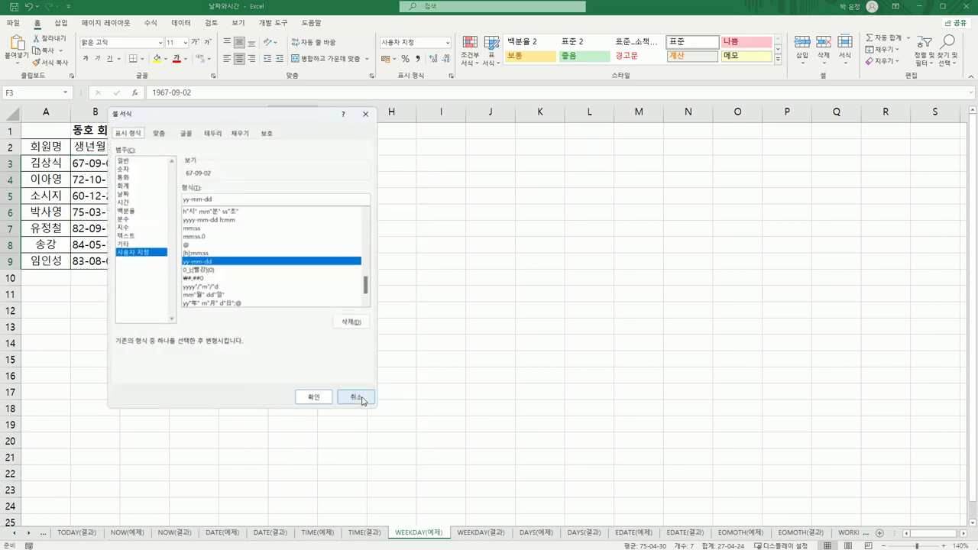
pyautogui.moveTo(216, 119); pyautogui.dragTo(485, 117)
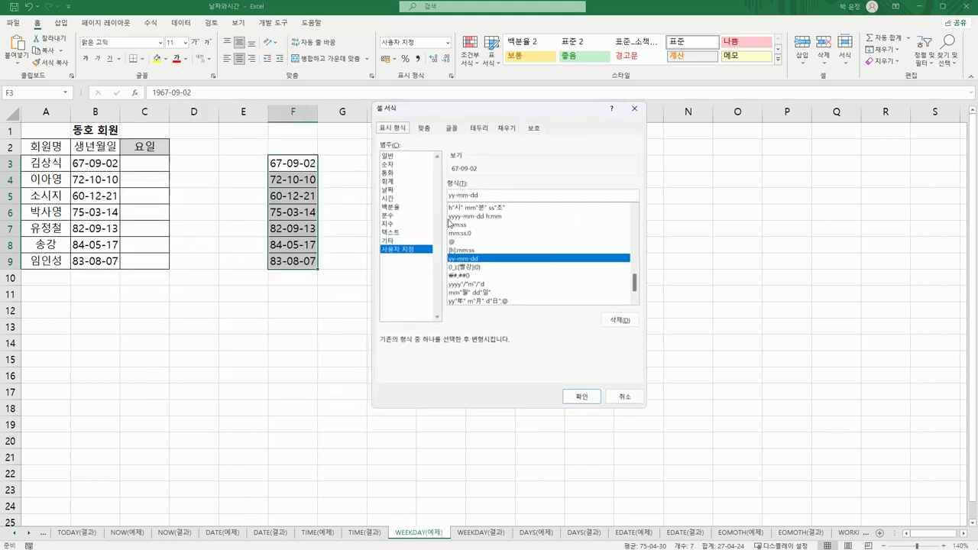
pyautogui.press('Tab')
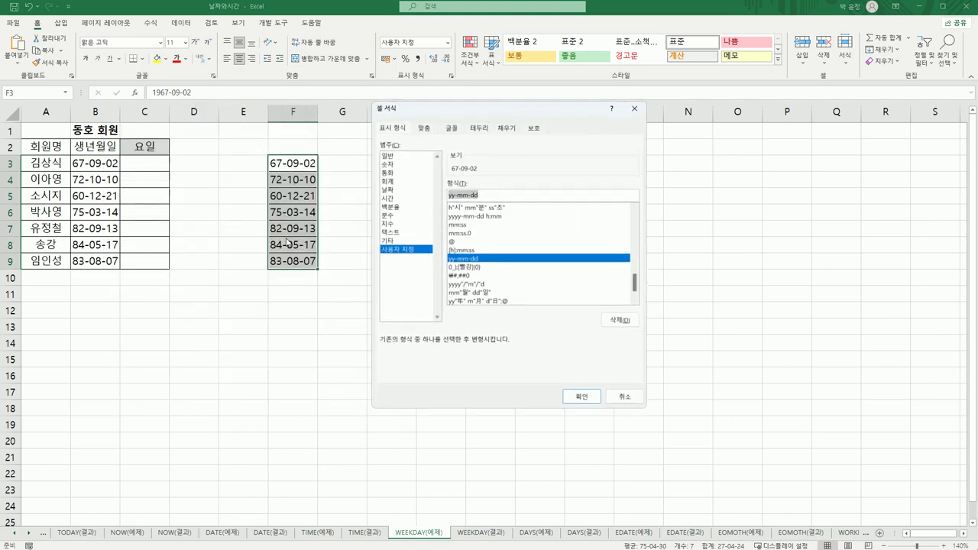
pyautogui.click(491, 196)
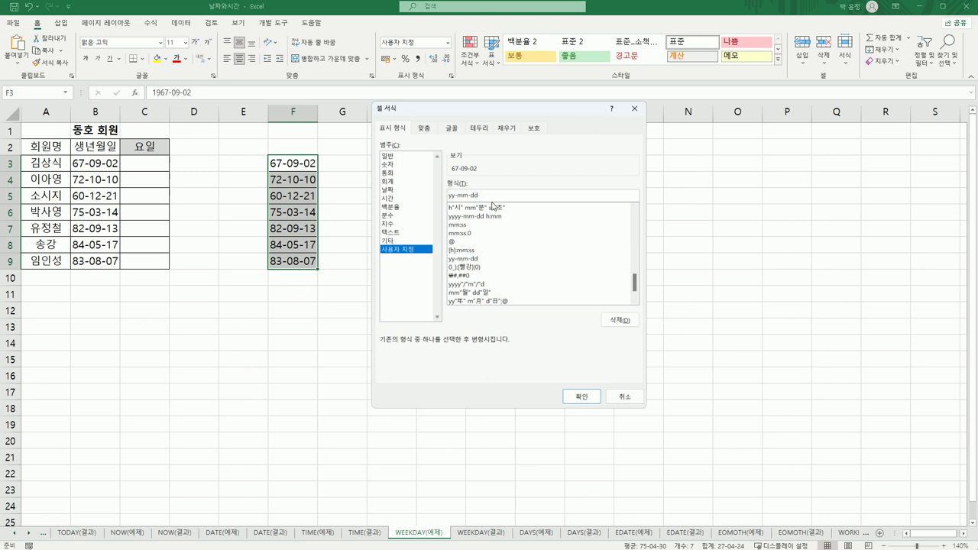
pyautogui.write('aaa')
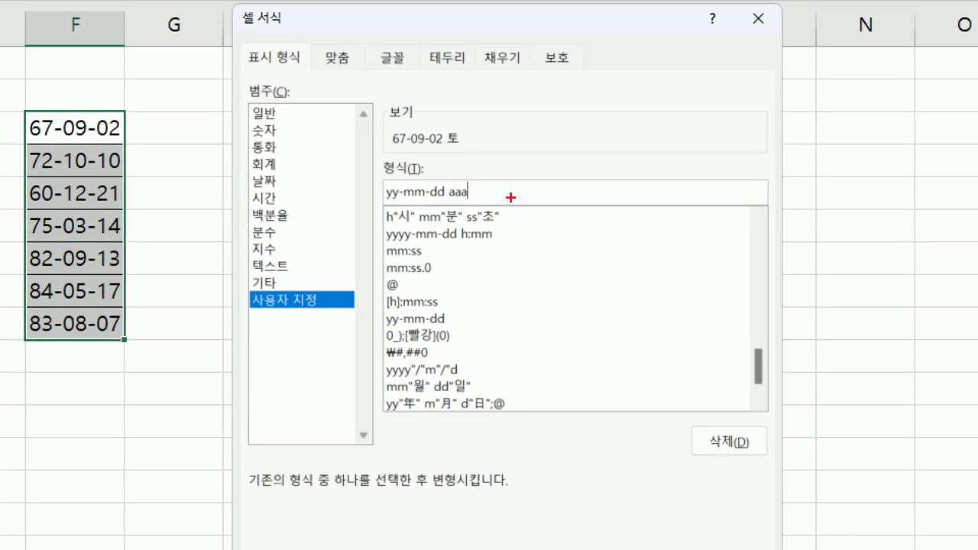
pyautogui.moveTo(477, 200)
pyautogui.mouseDown()
pyautogui.moveTo(442, 203)
pyautogui.moveTo(471, 163)
pyautogui.moveTo(468, 208)
pyautogui.mouseUp()
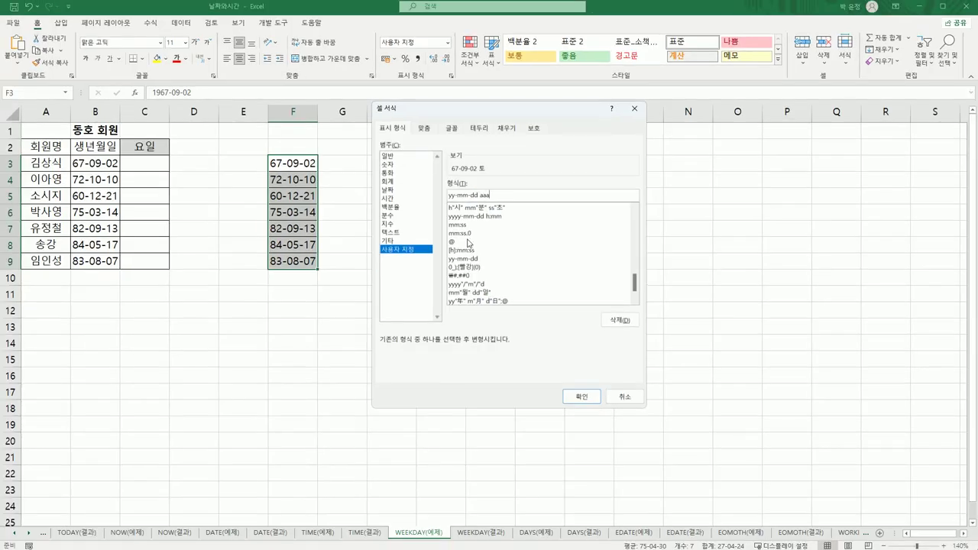
pyautogui.click(579, 396)
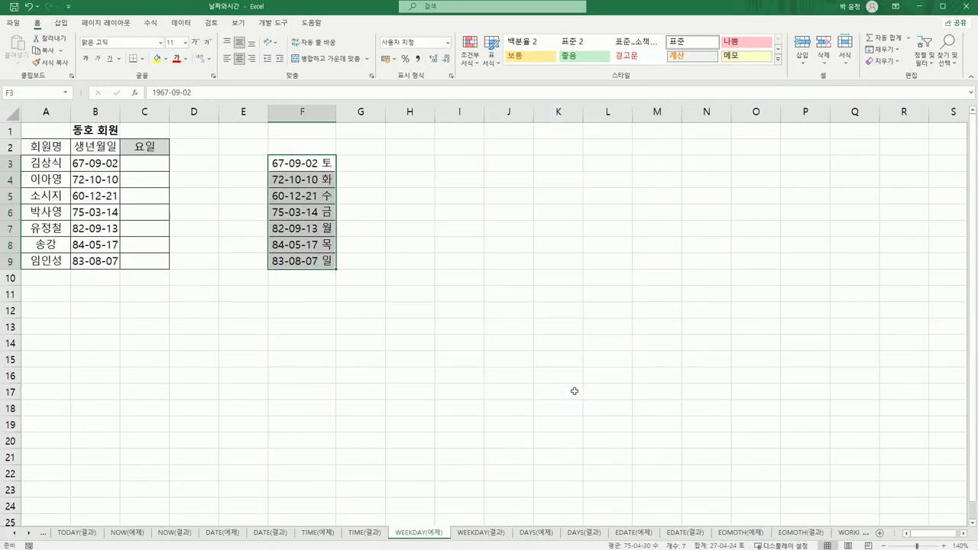
pyautogui.click(327, 168)
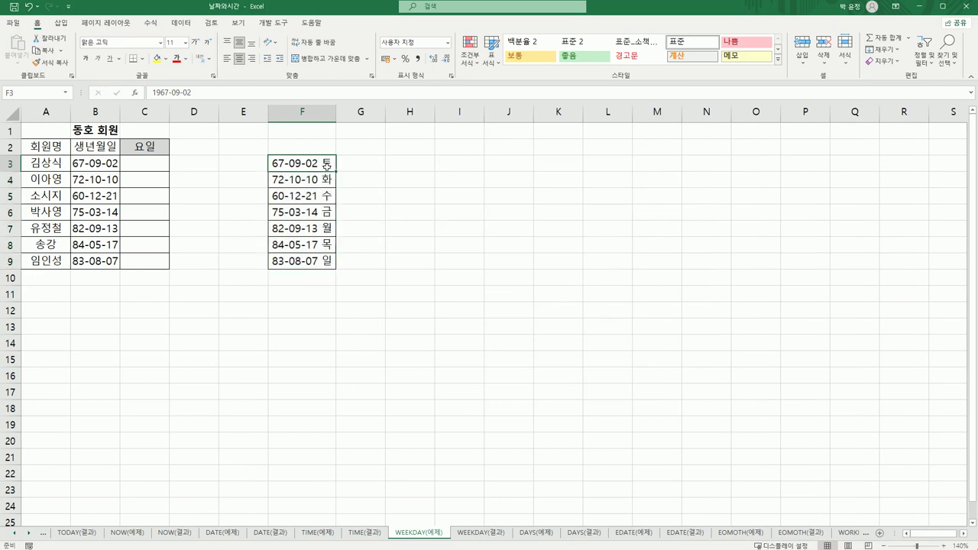
pyautogui.click(327, 177)
pyautogui.click(327, 194)
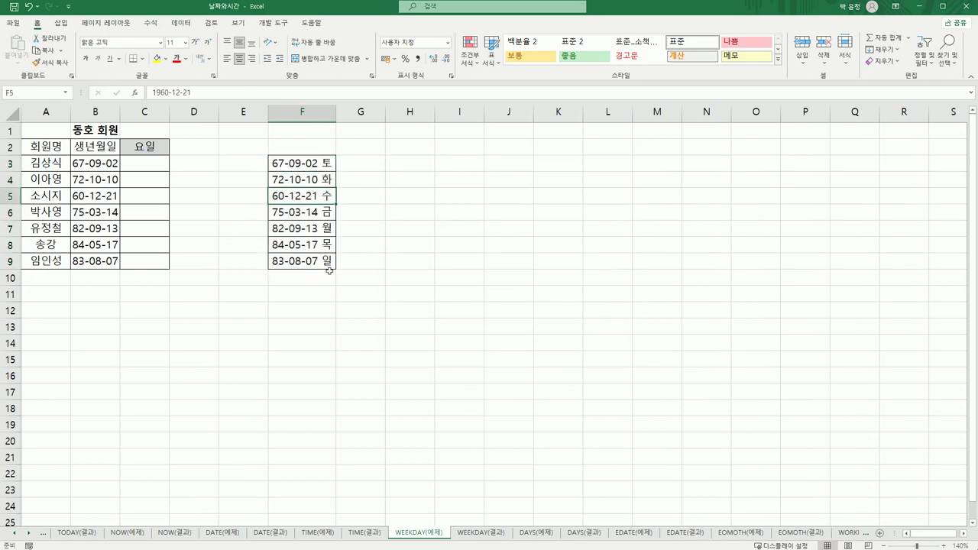
# Enter =WEEKDAY(B3,1) in the 요일 cell C3, using return type 1 that counts from Sunday to Saturday.
pyautogui.click(155, 168)
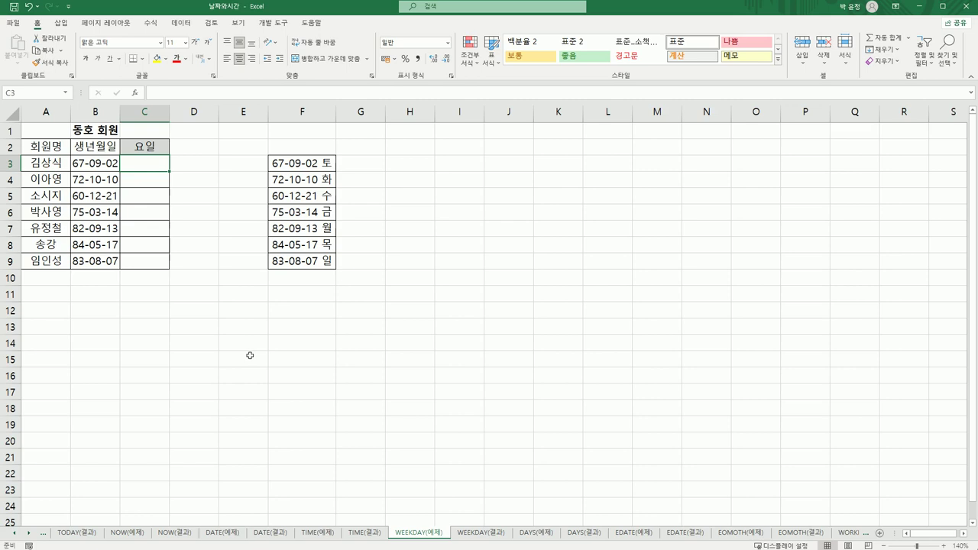
pyautogui.write('=')
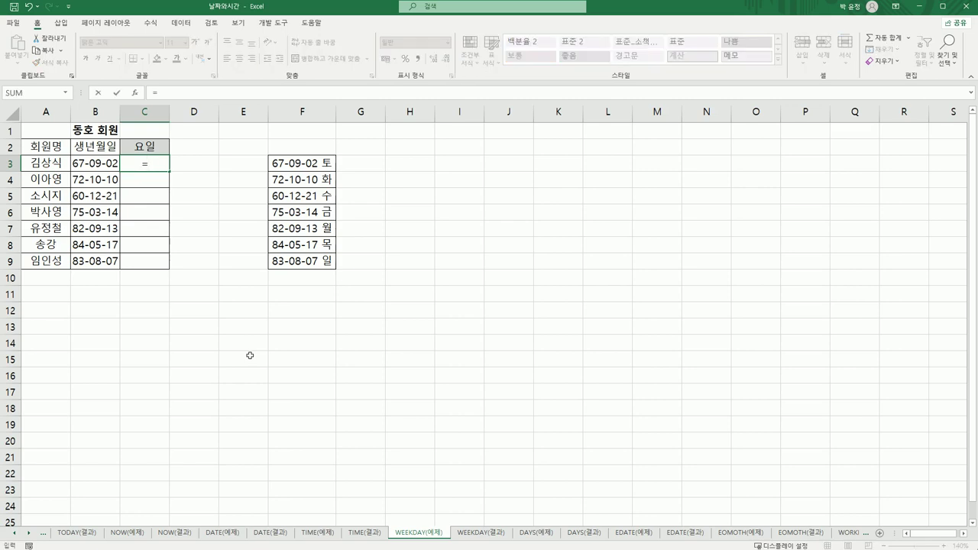
pyautogui.write('w')
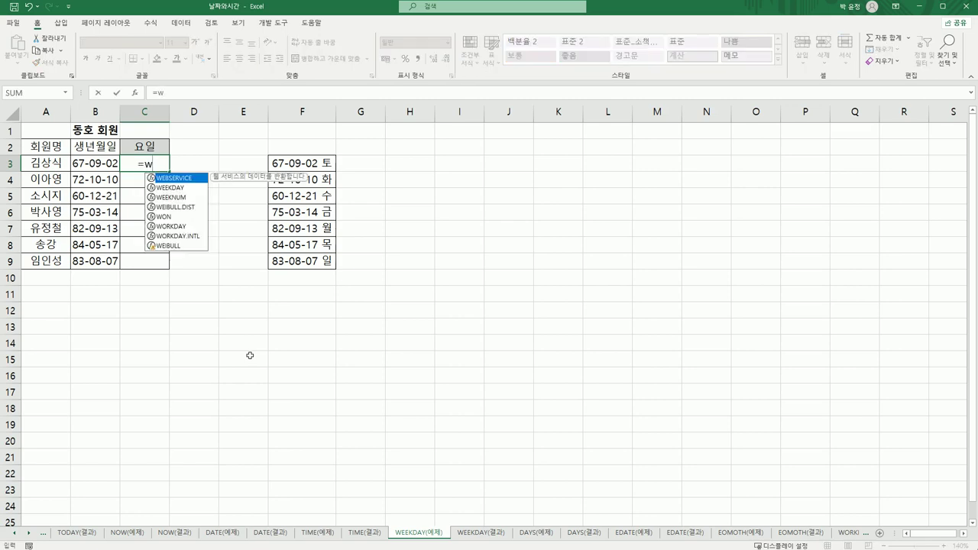
pyautogui.click(181, 188)
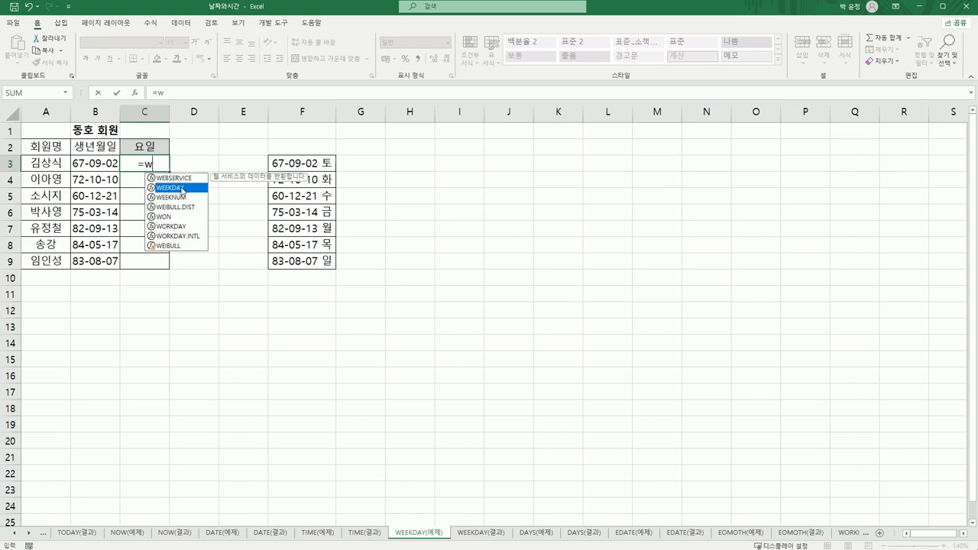
pyautogui.doubleClick(181, 188)
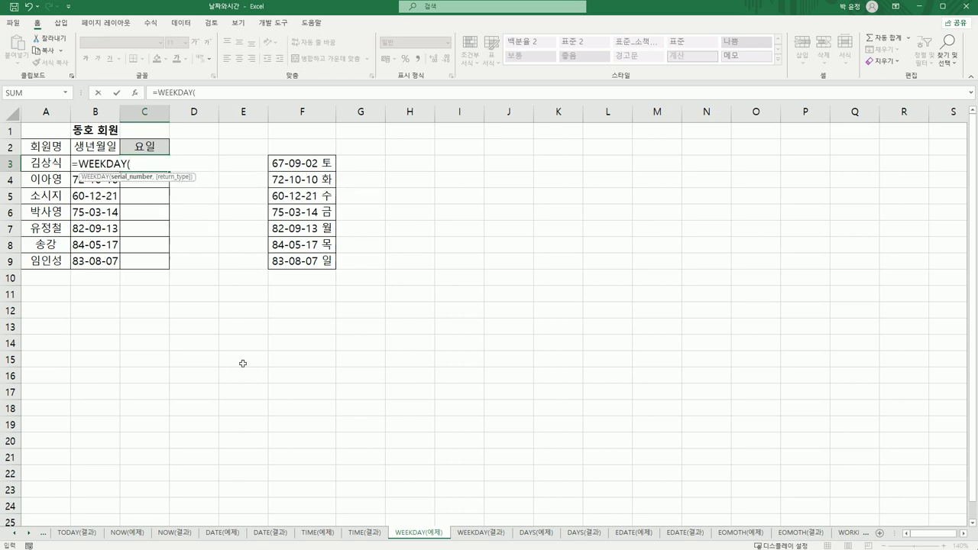
pyautogui.press('Left')
pyautogui.write(',')
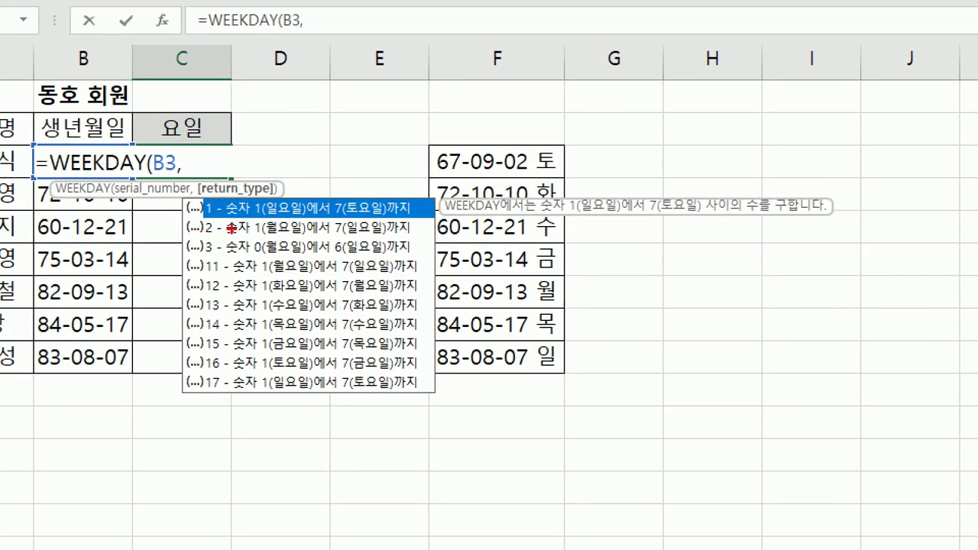
pyautogui.moveTo(245, 223); pyautogui.dragTo(302, 223)
pyautogui.moveTo(214, 239)
pyautogui.mouseDown()
pyautogui.moveTo(200, 240)
pyautogui.moveTo(214, 220)
pyautogui.moveTo(217, 235)
pyautogui.mouseUp()
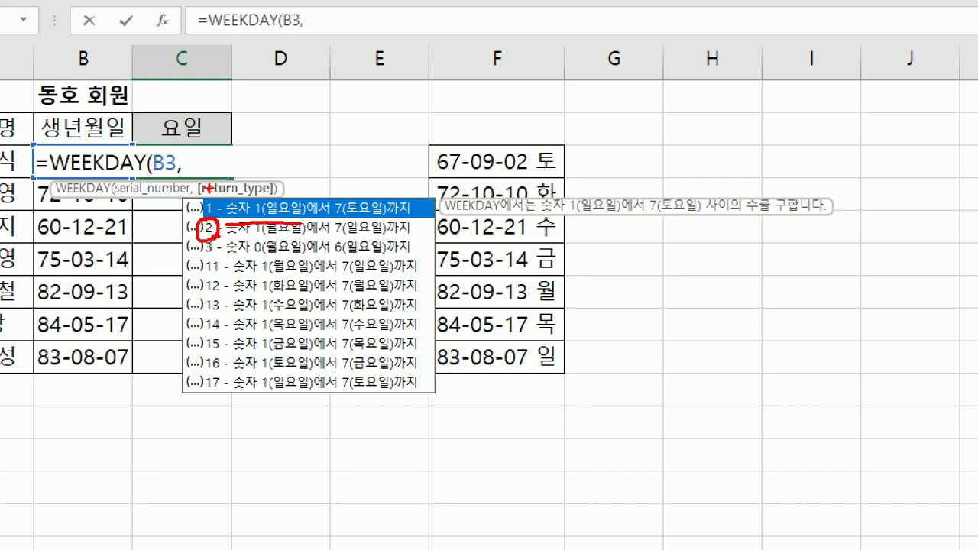
pyautogui.moveTo(207, 189)
pyautogui.mouseDown()
pyautogui.moveTo(206, 205)
pyautogui.moveTo(269, 210)
pyautogui.mouseUp()
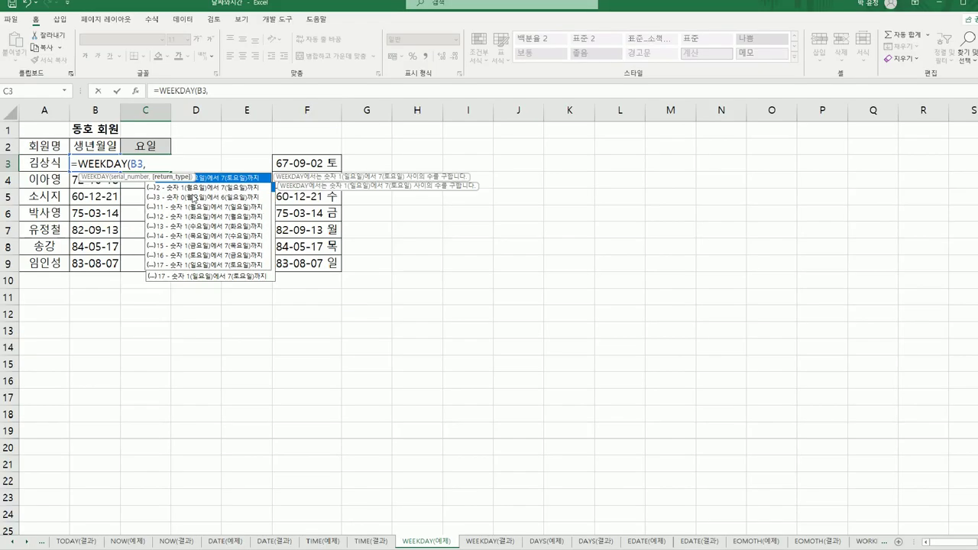
pyautogui.write('1')
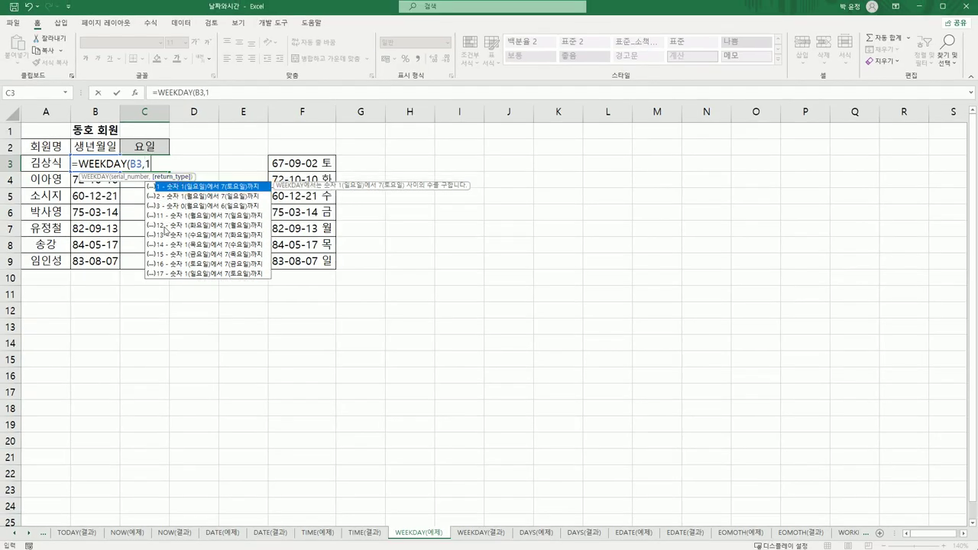
pyautogui.write(')')
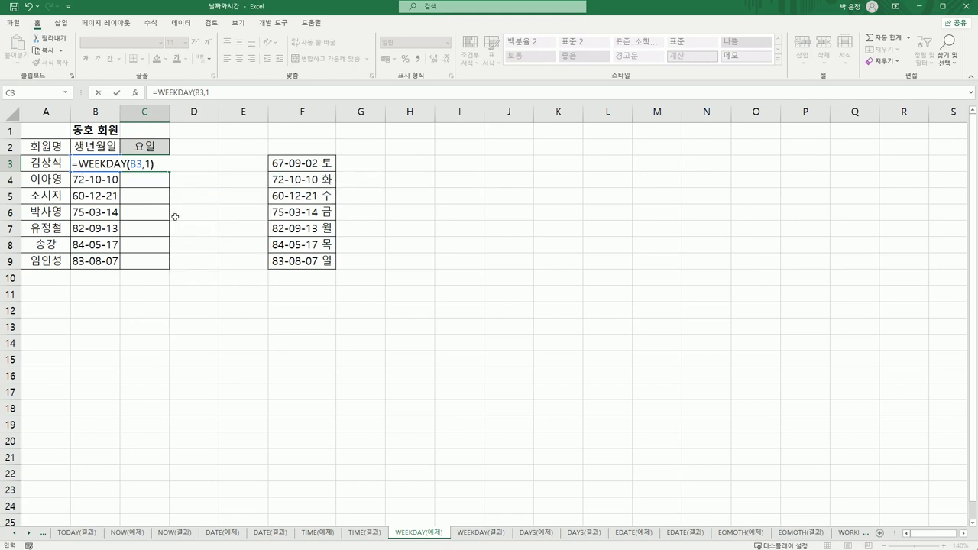
pyautogui.press('Return')
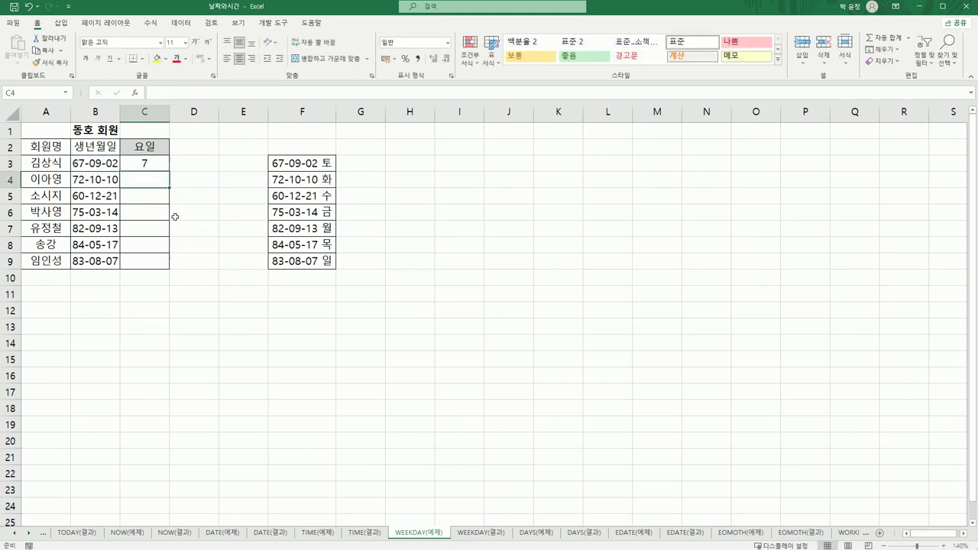
# Compare C3 with the weekday in F3 and fill the WEEKDAY formula down to C9.
pyautogui.click(150, 162)
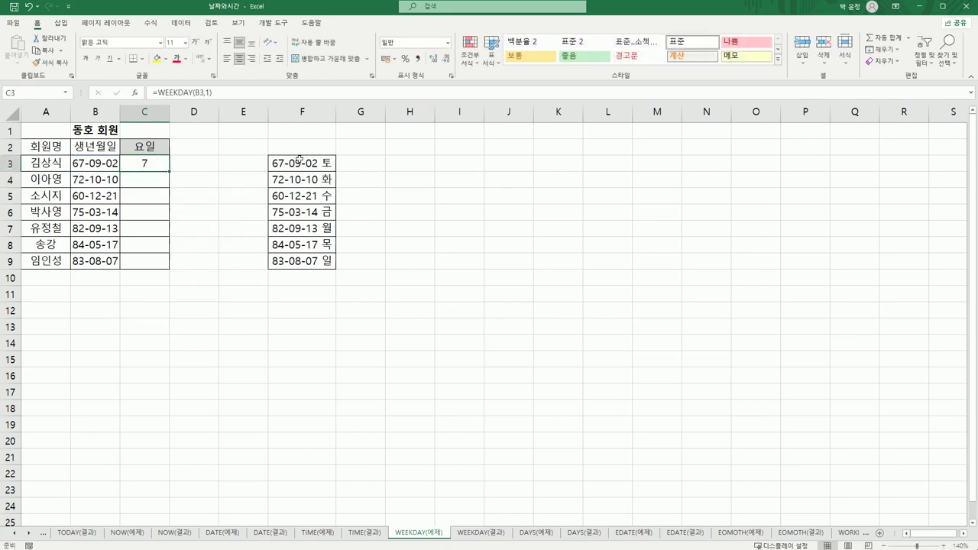
pyautogui.click(324, 163)
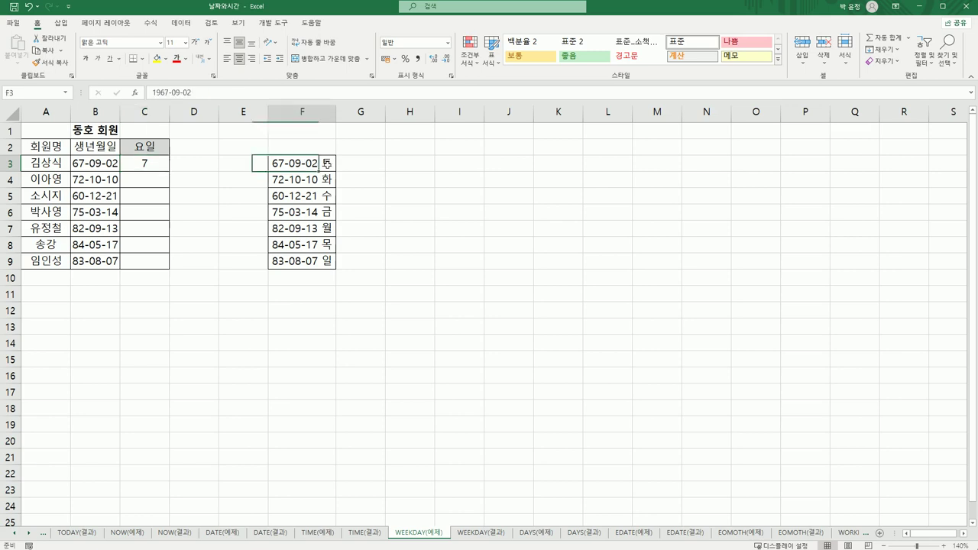
pyautogui.click(160, 164)
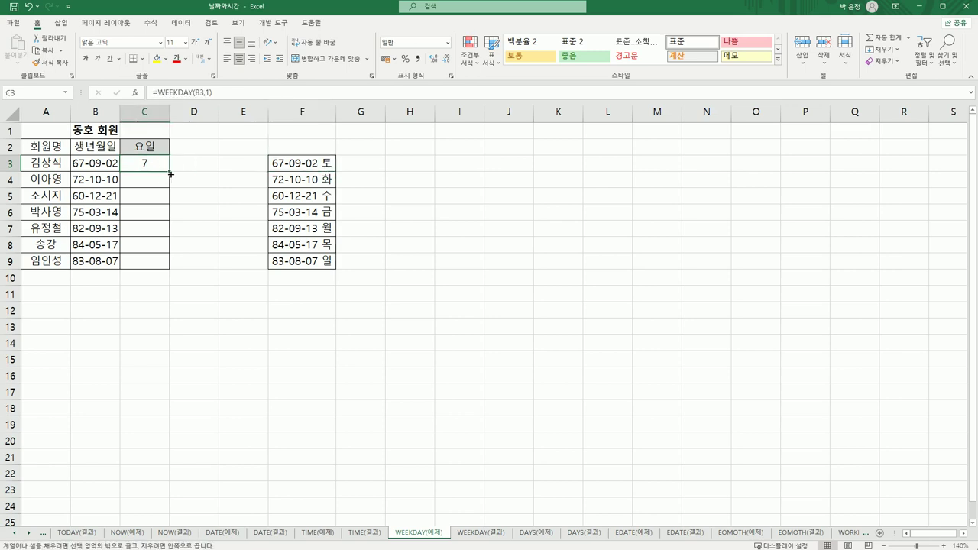
pyautogui.moveTo(169, 175); pyautogui.dragTo(168, 271)
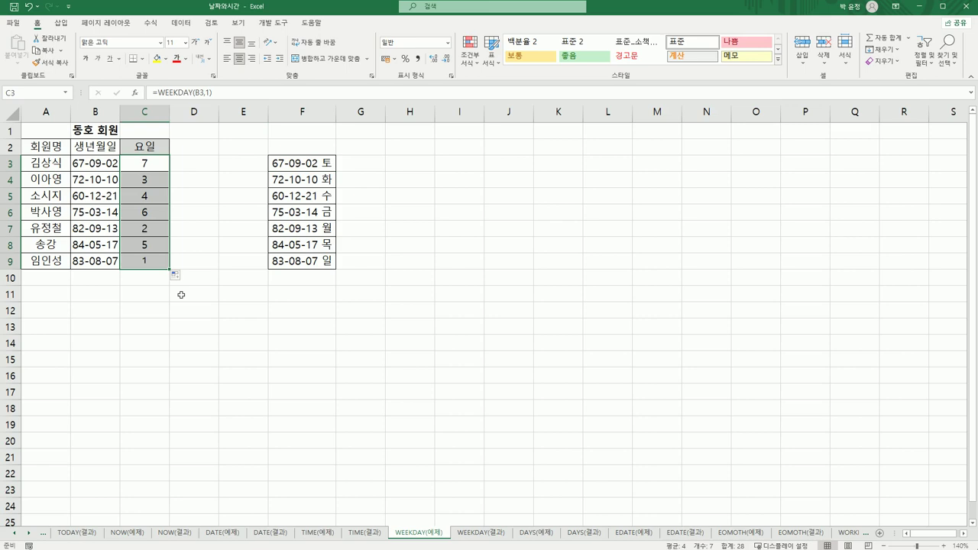
# Compare the weekday numbers in the 요일 column with the weekday names of the formatted dates in column F.
pyautogui.click(151, 262)
pyautogui.click(321, 262)
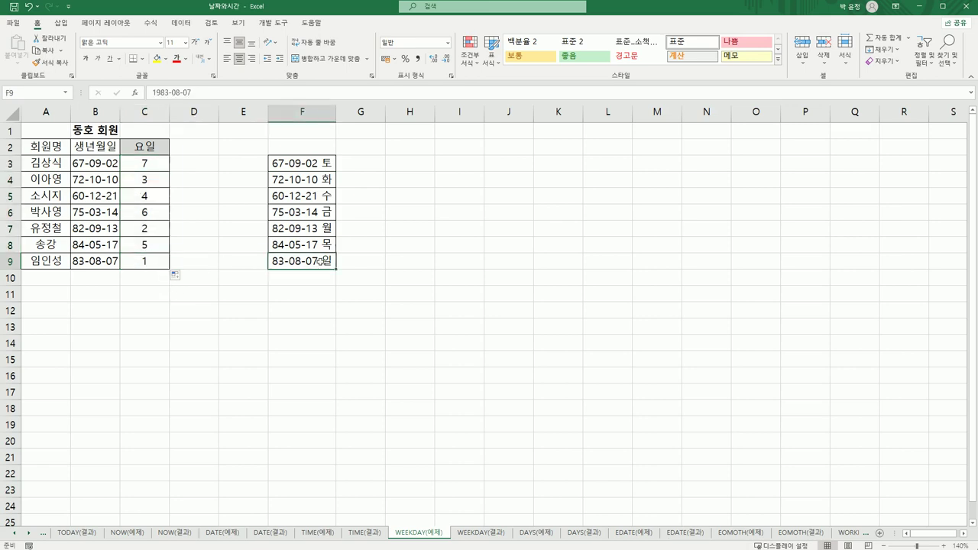
pyautogui.click(162, 225)
pyautogui.click(306, 227)
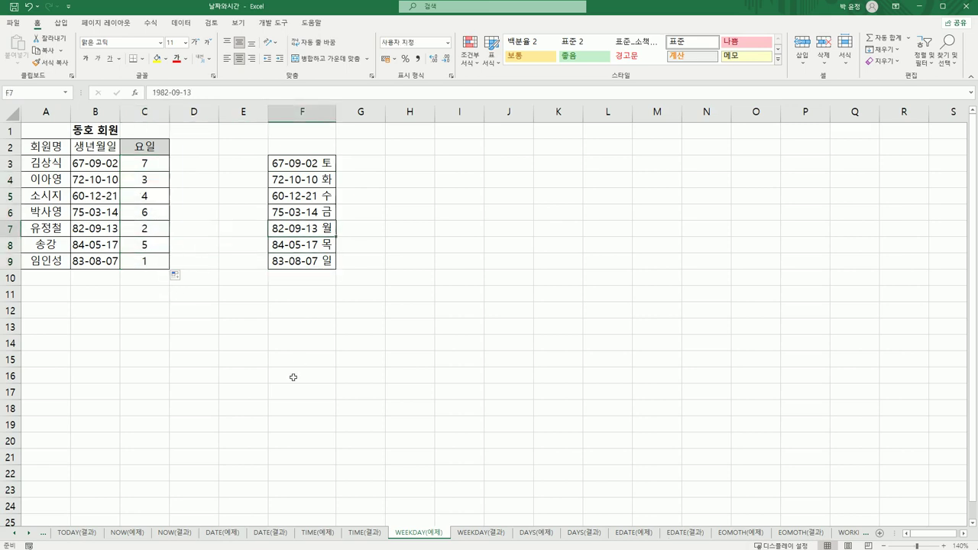
pyautogui.click(144, 163)
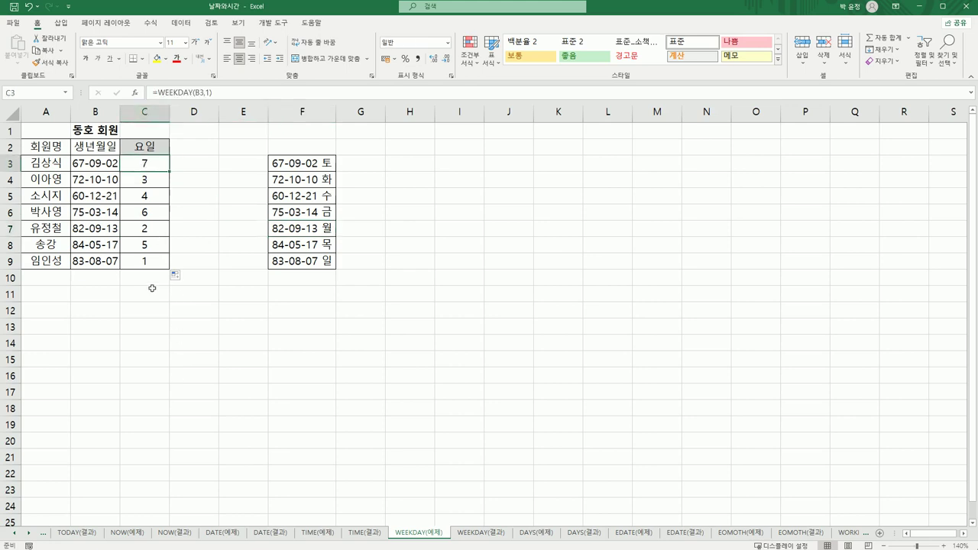
pyautogui.press('Down')
pyautogui.press('Down')
pyautogui.press('Down')
pyautogui.press('Down')
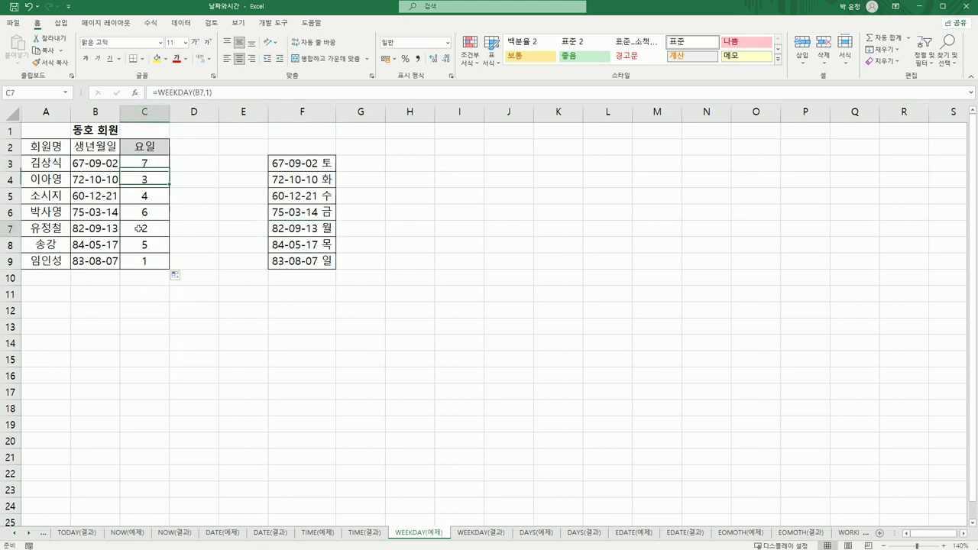
pyautogui.click(142, 162)
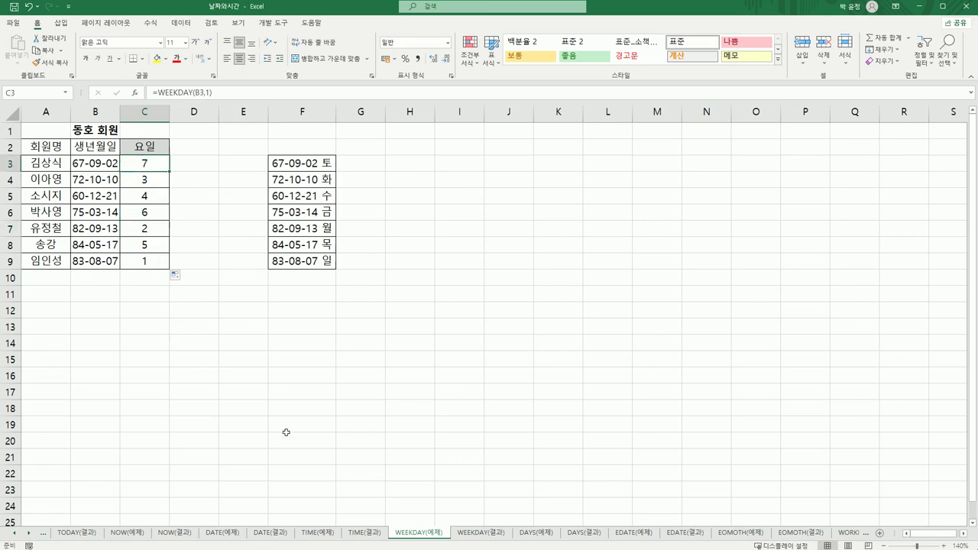
pyautogui.click(141, 262)
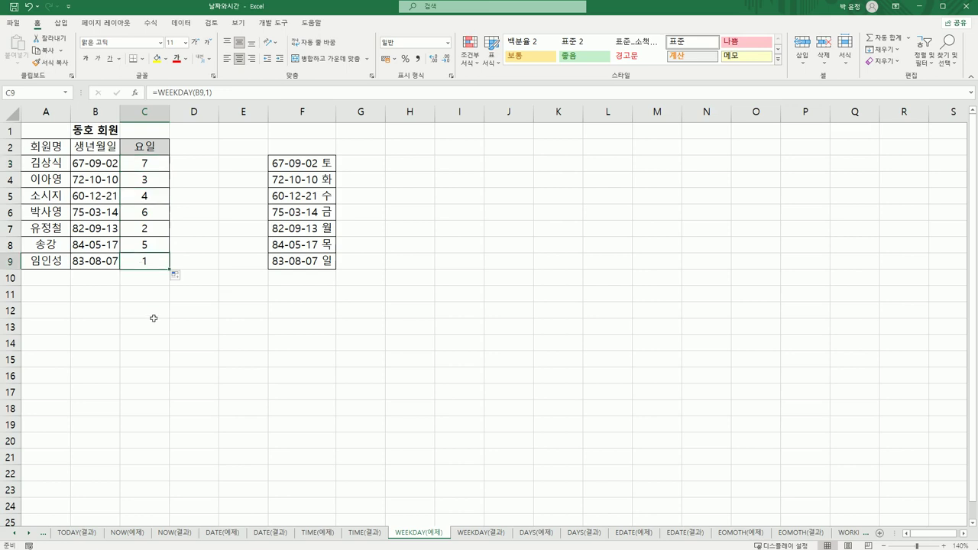
# Wrap the WEEKDAY formula in C3 in a CHOOSE function so that WEEKDAY(B3,1) is its Index_num, and open its function arguments.
pyautogui.click(135, 157)
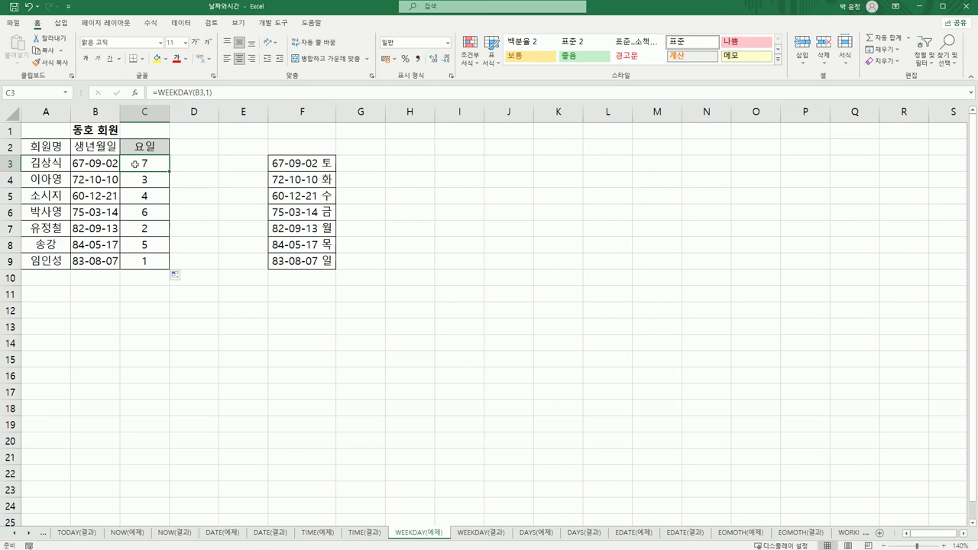
pyautogui.doubleClick(134, 165)
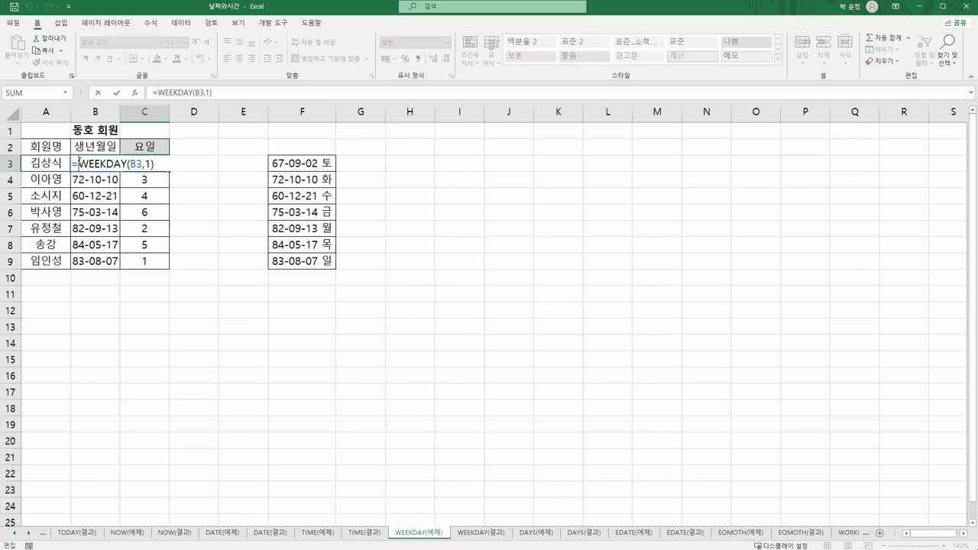
pyautogui.press('End')
pyautogui.write('ch')
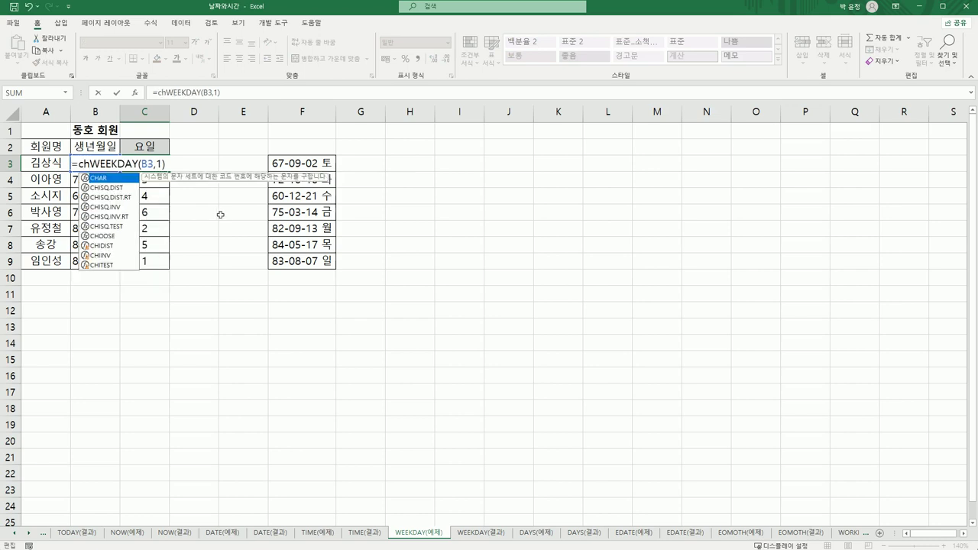
pyautogui.write('oo')
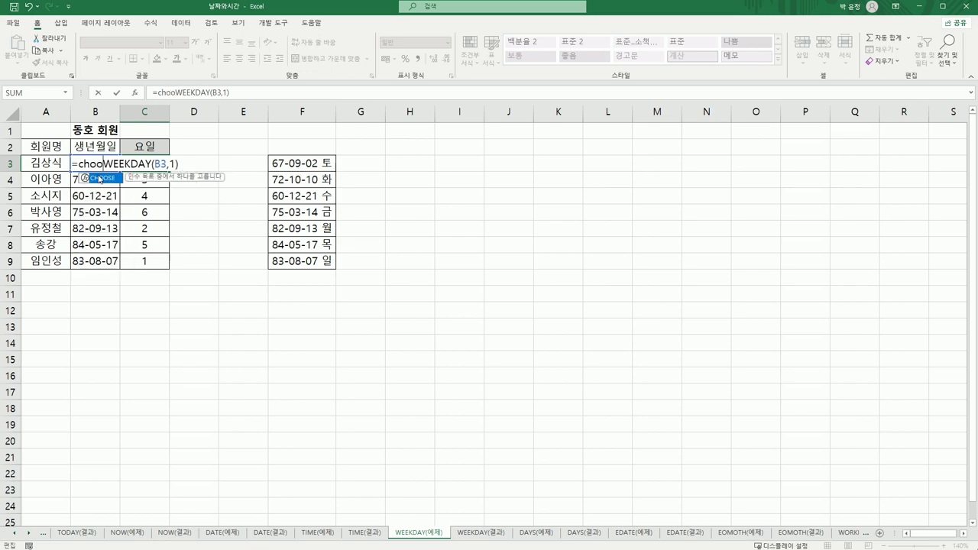
pyautogui.doubleClick(100, 179)
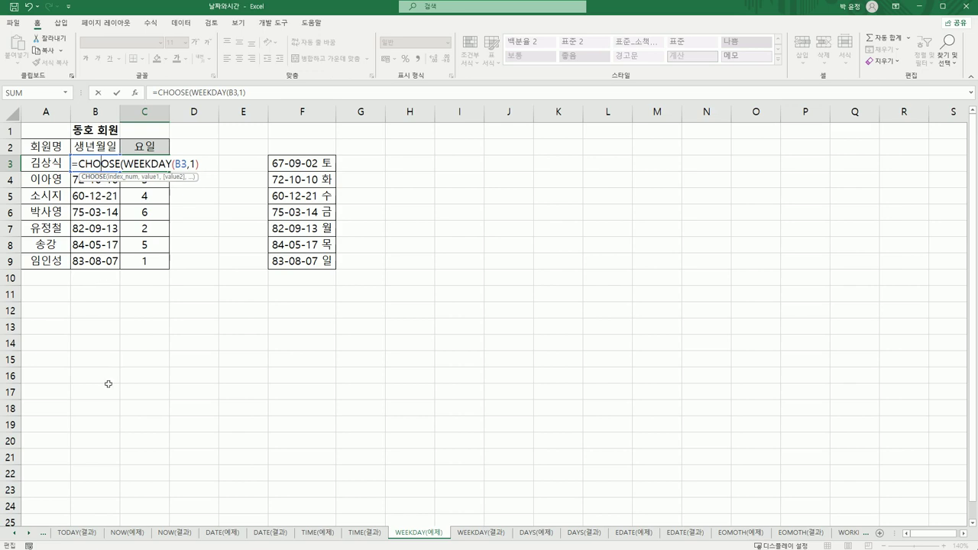
pyautogui.click(135, 92)
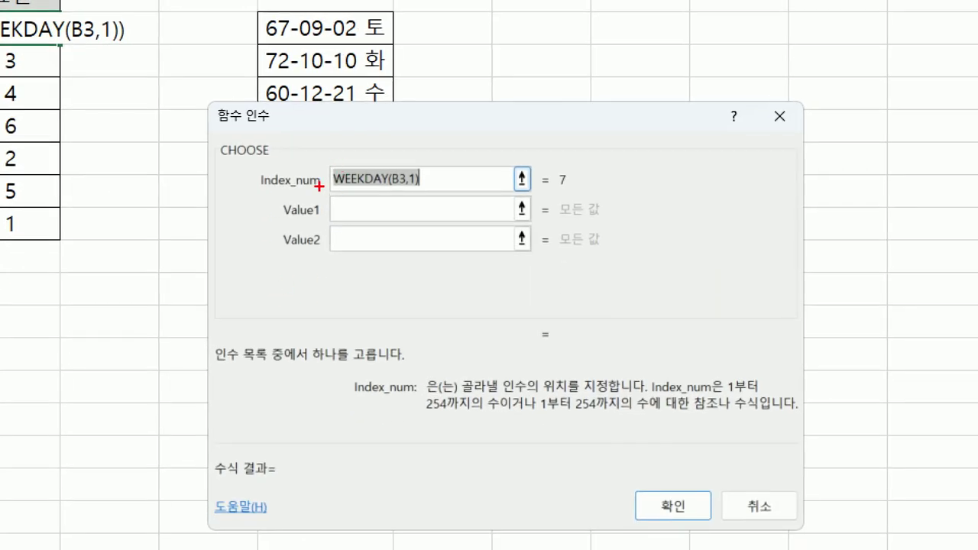
pyautogui.moveTo(320, 195)
pyautogui.mouseDown()
pyautogui.moveTo(258, 196)
pyautogui.moveTo(284, 148)
pyautogui.moveTo(319, 186)
pyautogui.mouseUp()
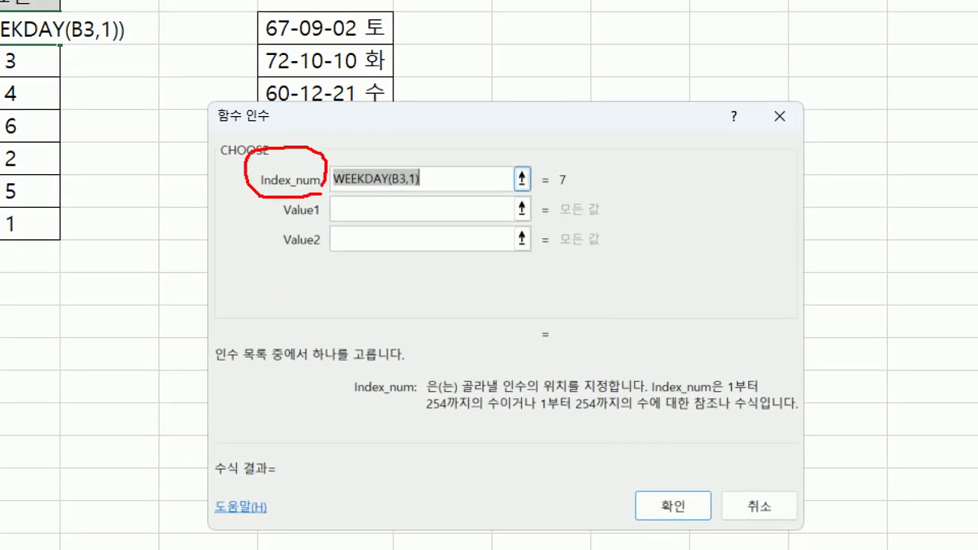
pyautogui.moveTo(353, 148); pyautogui.dragTo(401, 136)
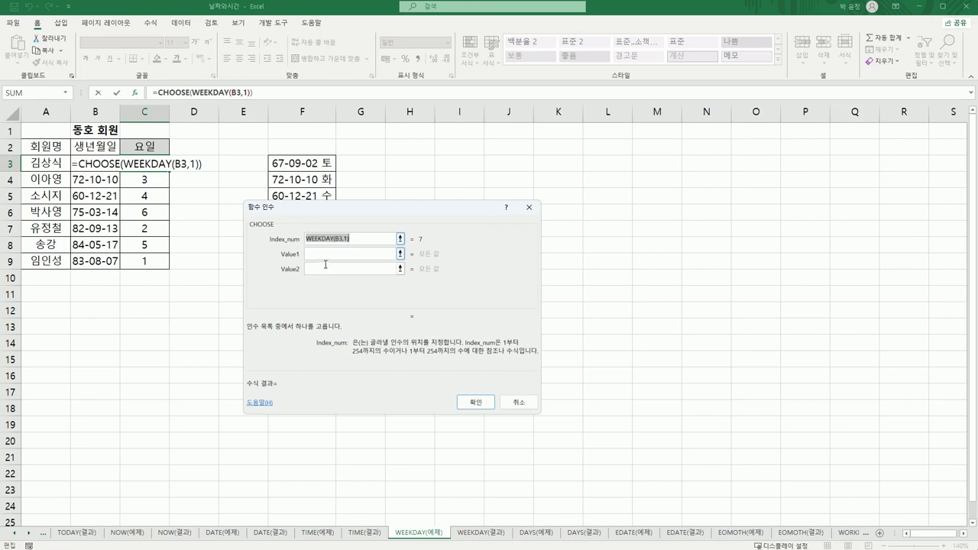
# Set the CHOOSE arguments Value1 to 일요일 and Value2 to 월요일.
pyautogui.click(324, 256)
pyautogui.write('dlf')
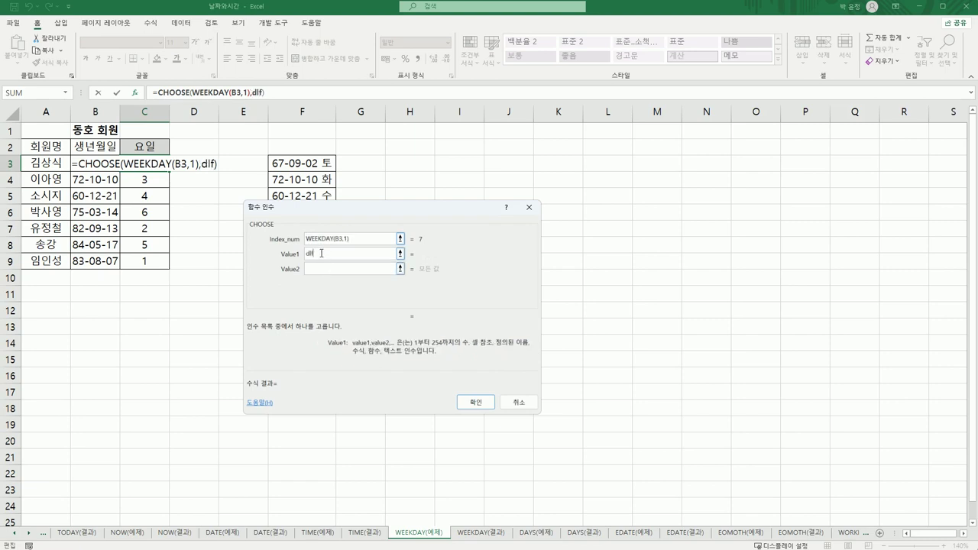
pyautogui.press('BackSpace')
pyautogui.press('BackSpace')
pyautogui.write('이ㄹ요일')
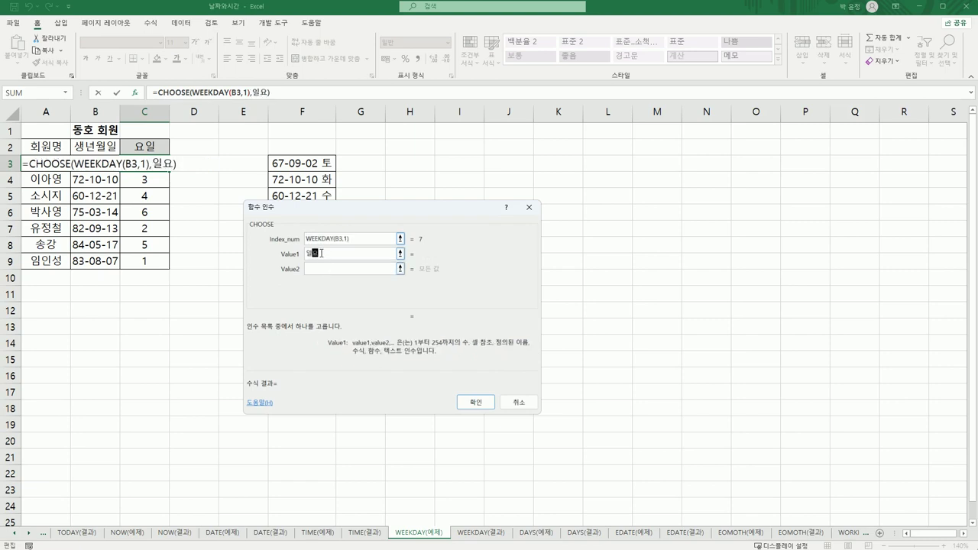
pyautogui.press('Tab')
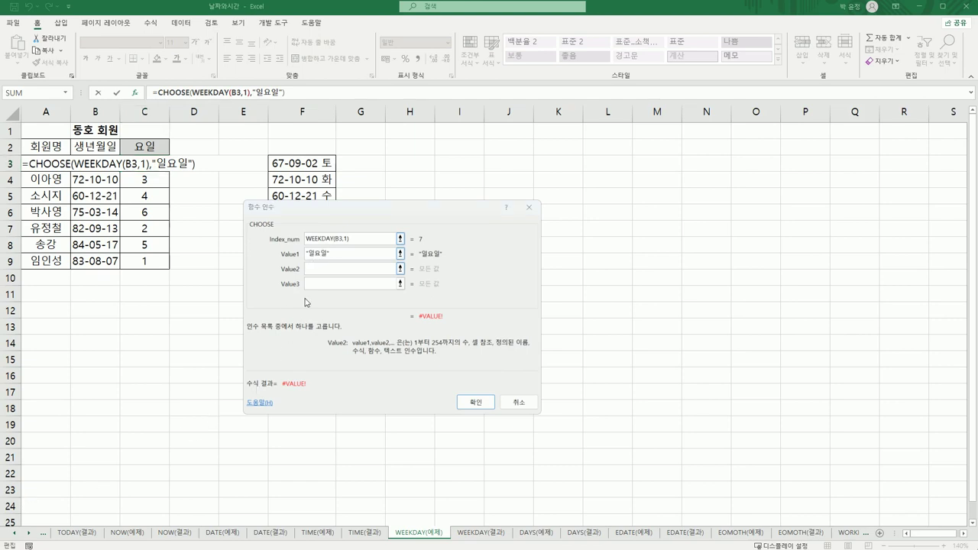
pyautogui.click(317, 269)
pyautogui.write('월요일')
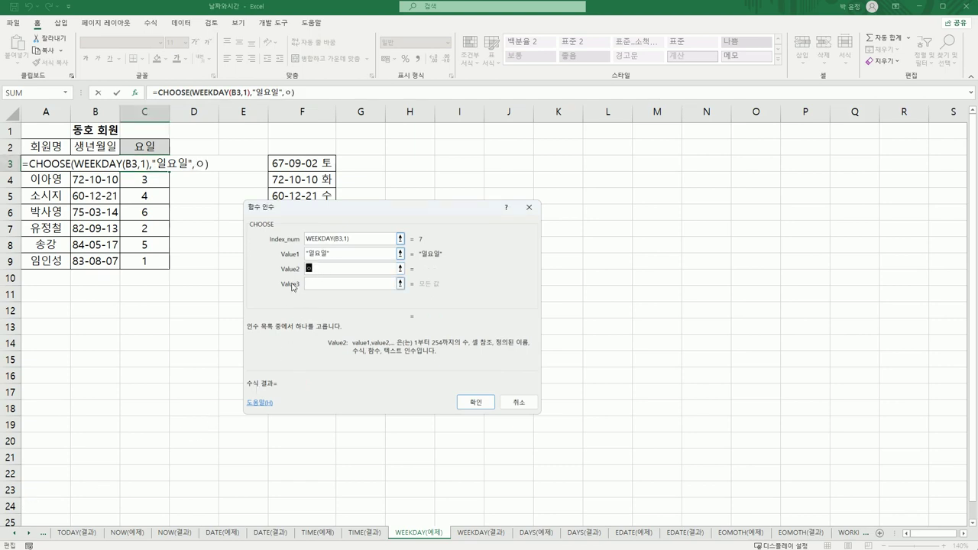
pyautogui.press('Tab')
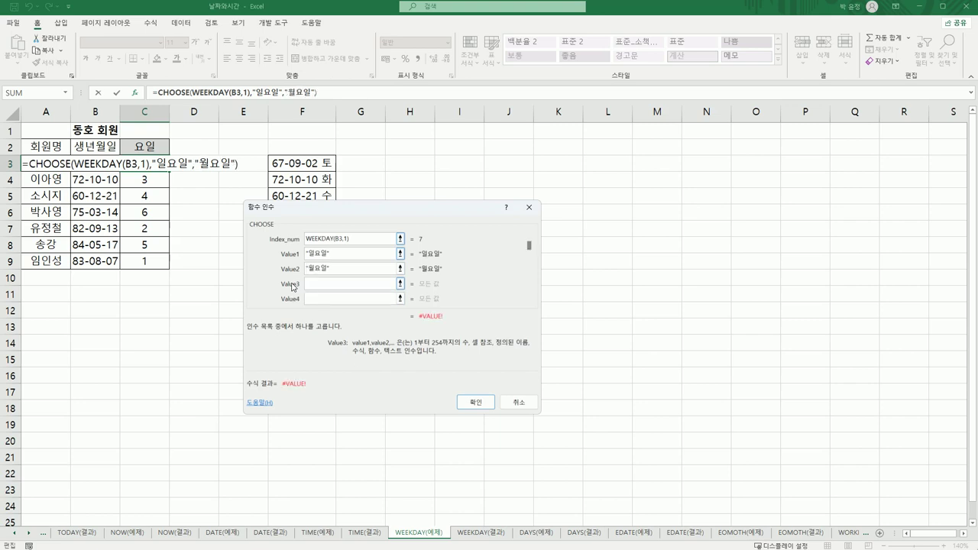
# Set the CHOOSE arguments Value3 to Value7 to 화요일, 수요일, 목요일, 금요일 and 토요일, and accept the formula.
pyautogui.write('화요일')
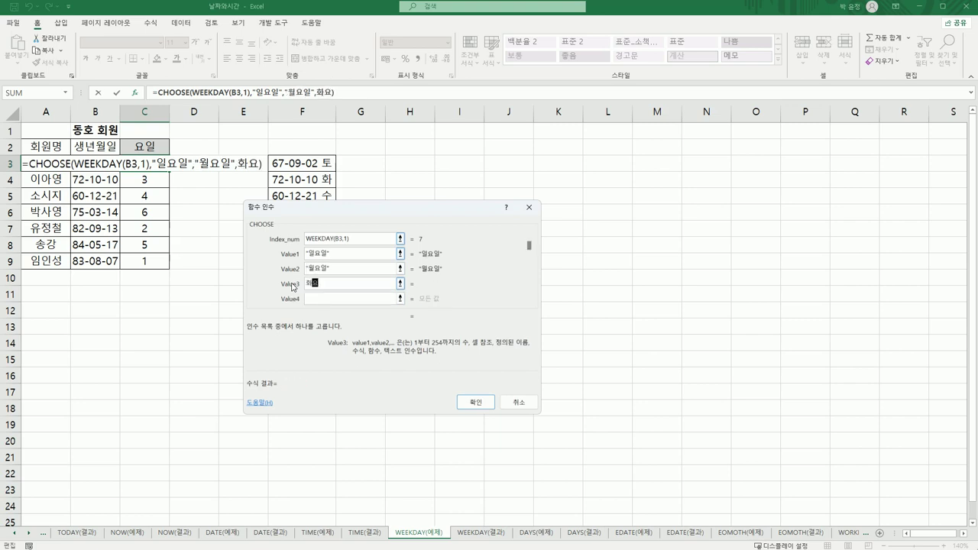
pyautogui.press('Tab')
pyautogui.write('수요일')
pyautogui.press('Tab')
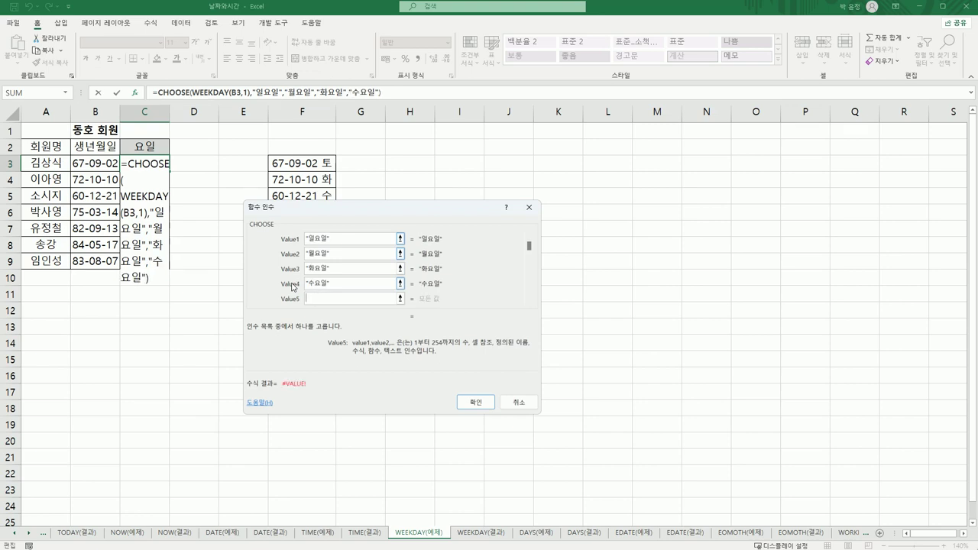
pyautogui.write('목요일')
pyautogui.press('Tab')
pyautogui.write('금요일')
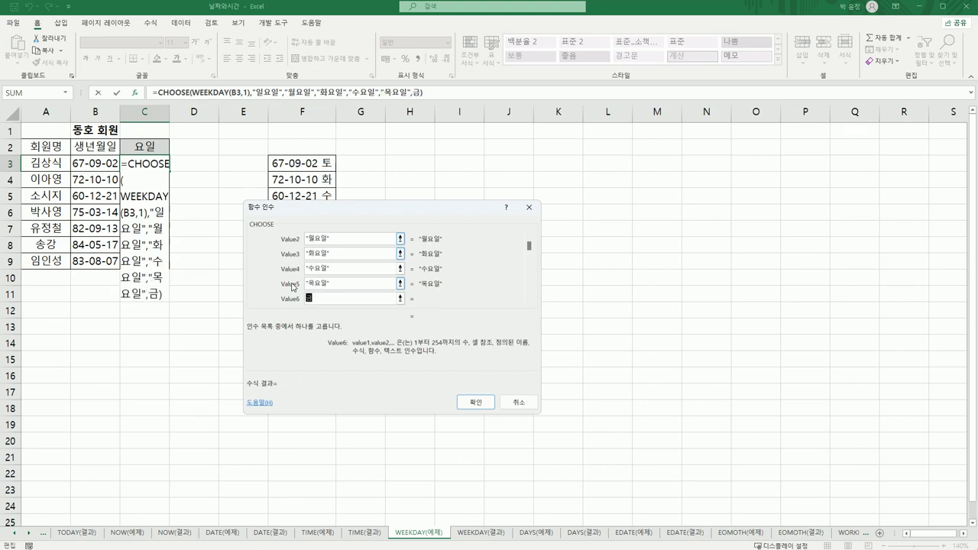
pyautogui.press('Tab')
pyautogui.write('토요일')
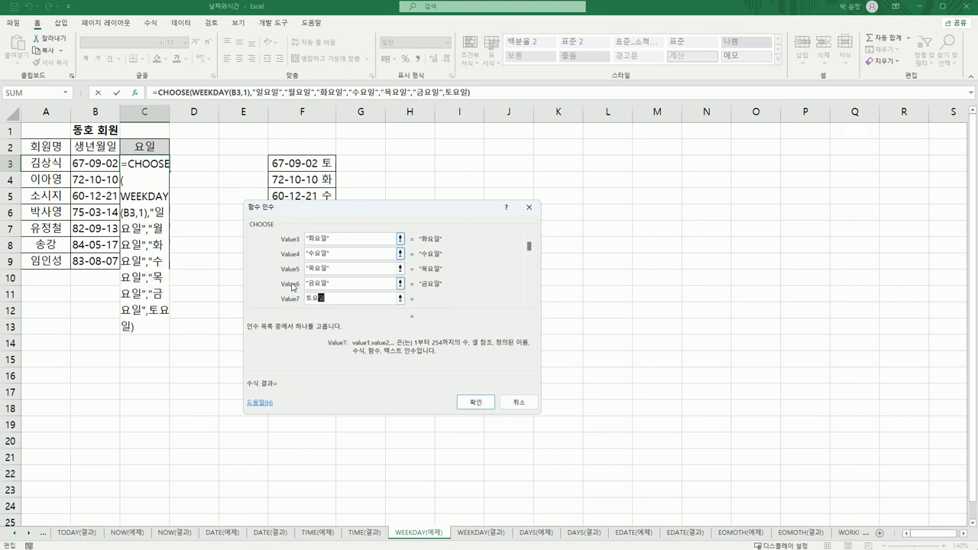
pyautogui.press('Tab')
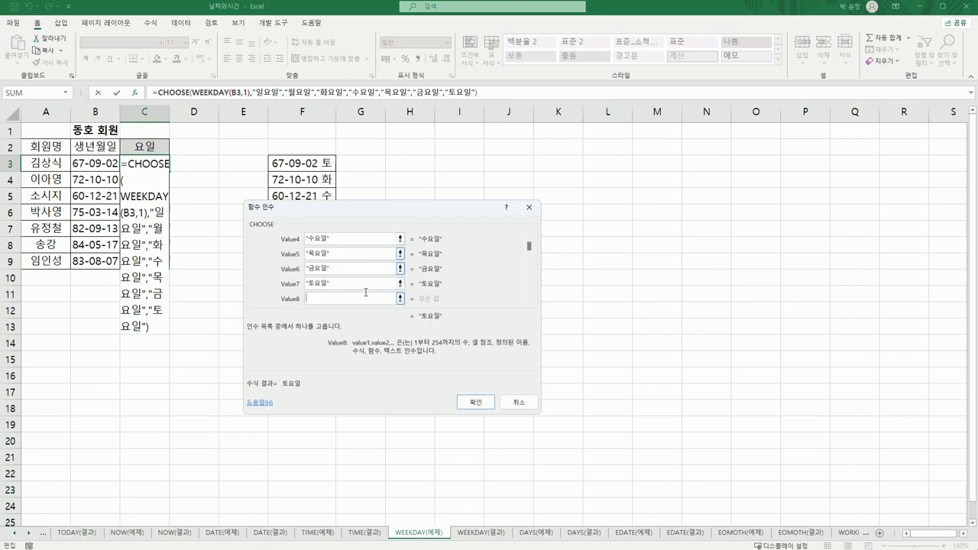
pyautogui.click(476, 402)
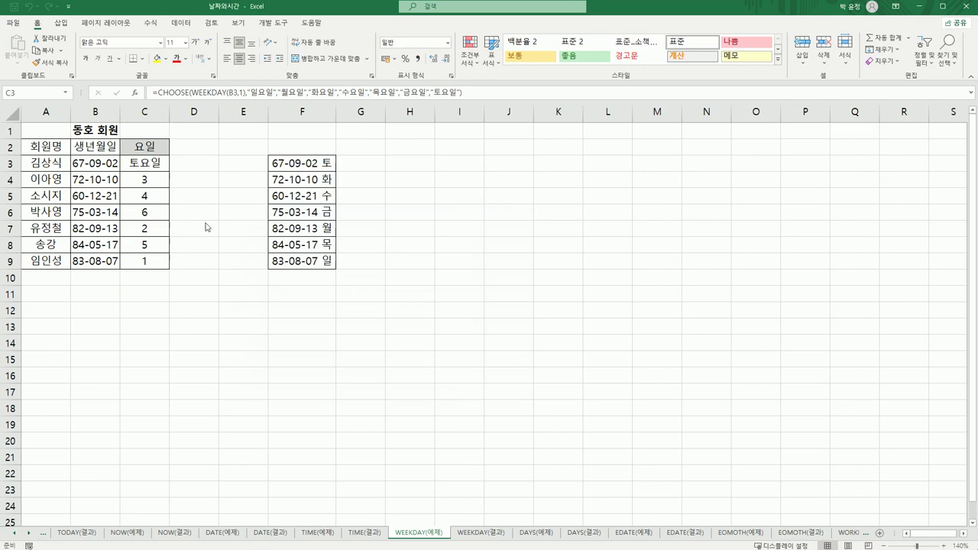
# Fill the CHOOSE formula from C3 down to C9 and compare the weekday names with the WEEKDAY(결과) sheet.
pyautogui.click(147, 165)
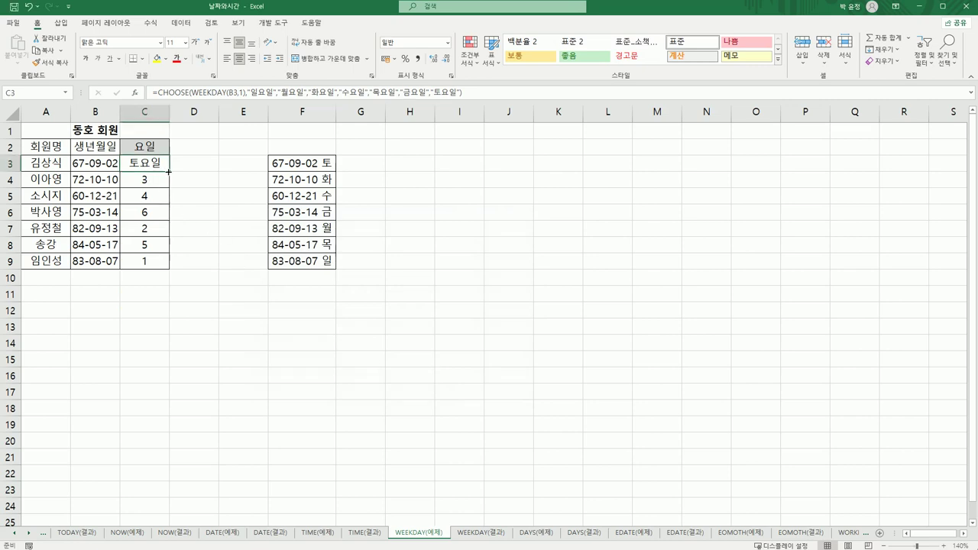
pyautogui.moveTo(169, 172); pyautogui.dragTo(169, 266)
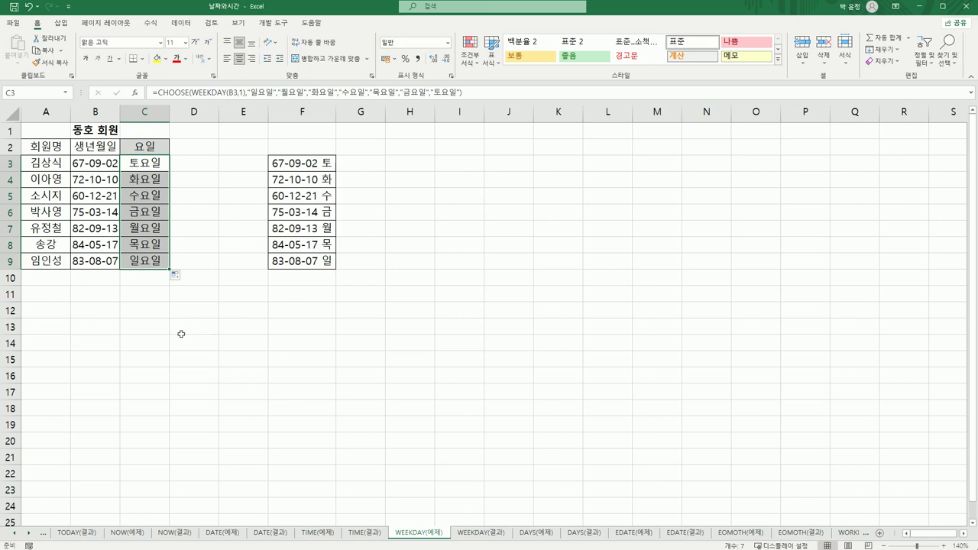
pyautogui.click(488, 535)
pyautogui.click(433, 538)
pyautogui.click(480, 539)
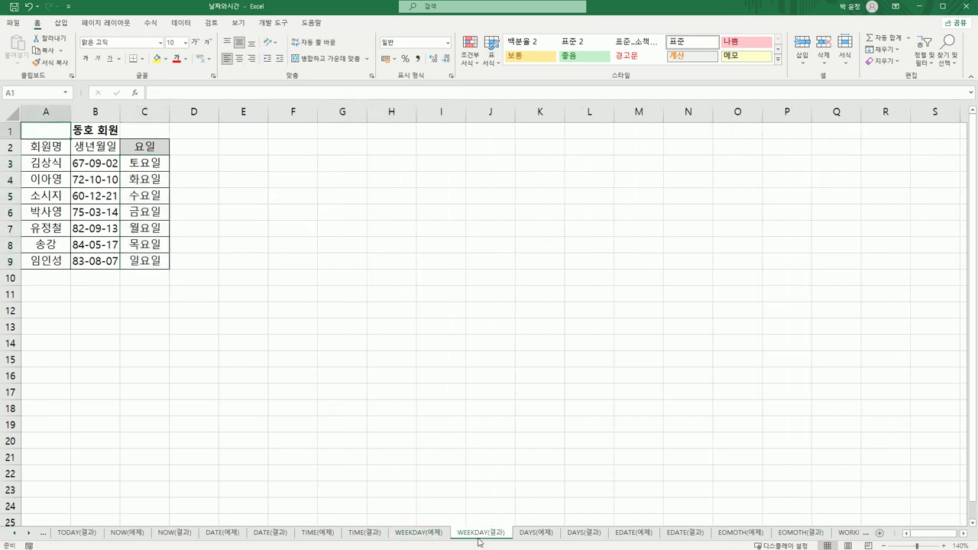
# Open the DAYS(예제) sheet and examine the 가입비, 가입일 and 탈퇴일 values in row 3 needed for the 보상금 calculation.
pyautogui.click(537, 536)
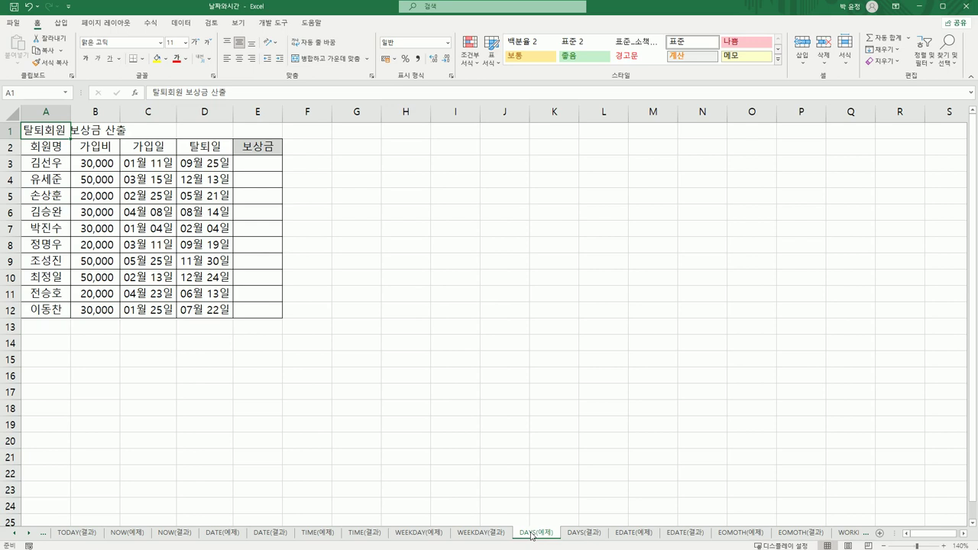
pyautogui.click(270, 164)
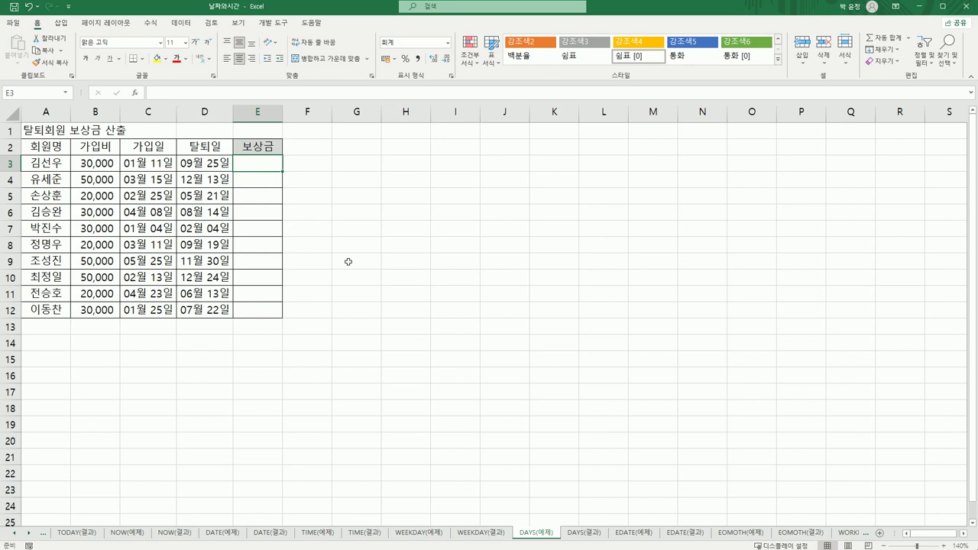
pyautogui.click(107, 167)
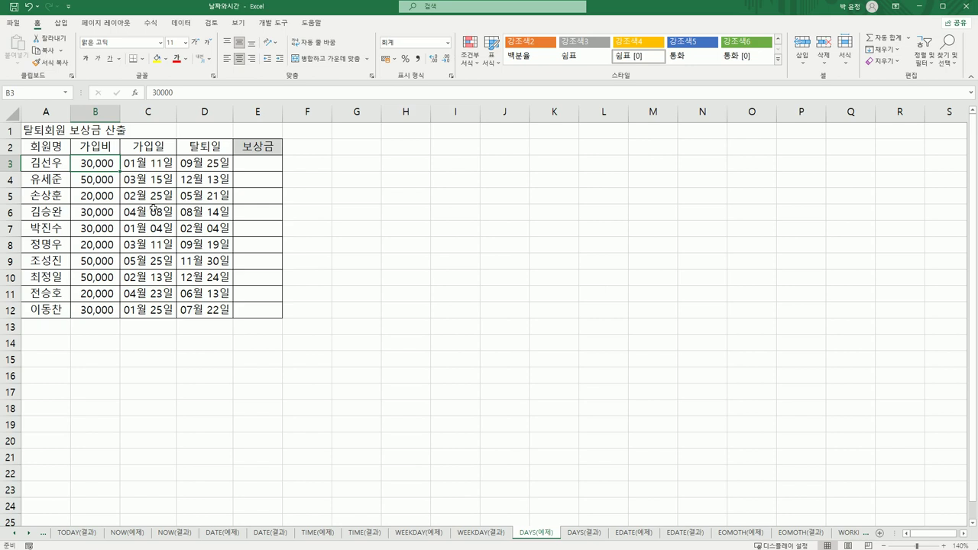
pyautogui.click(263, 170)
pyautogui.click(155, 167)
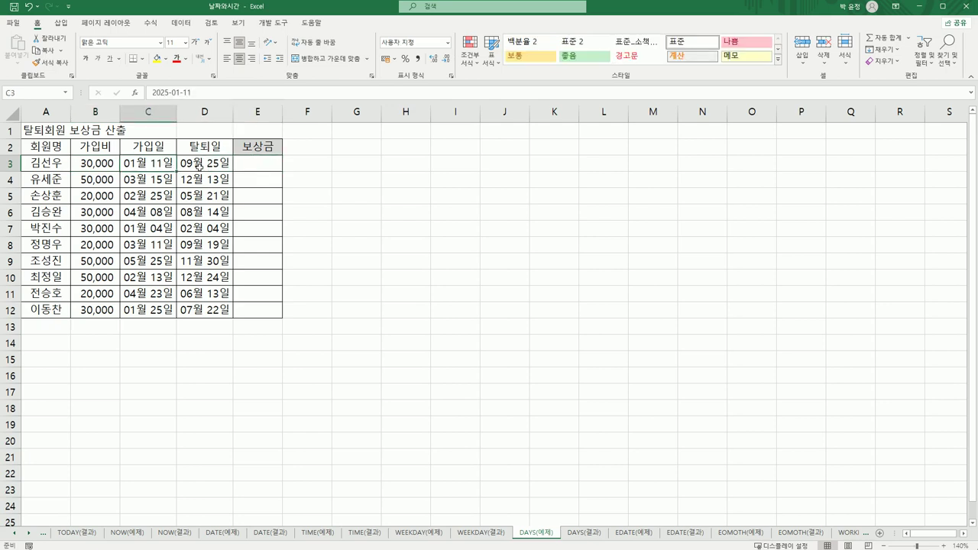
pyautogui.click(202, 168)
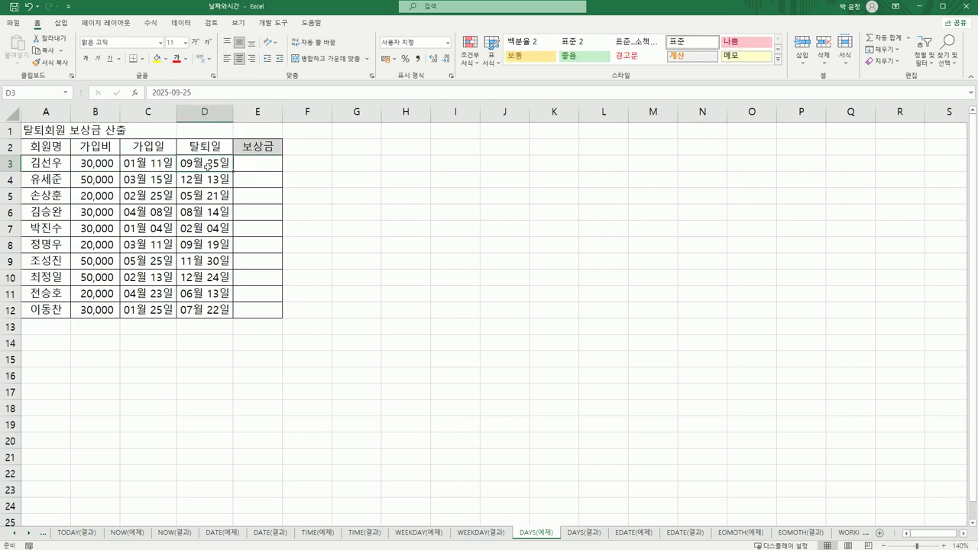
# Enter =DAYS(D3,C3) in the 보상금 cell E3, with the 탈퇴일 as End_date and the 가입일 as Start_date.
pyautogui.click(256, 170)
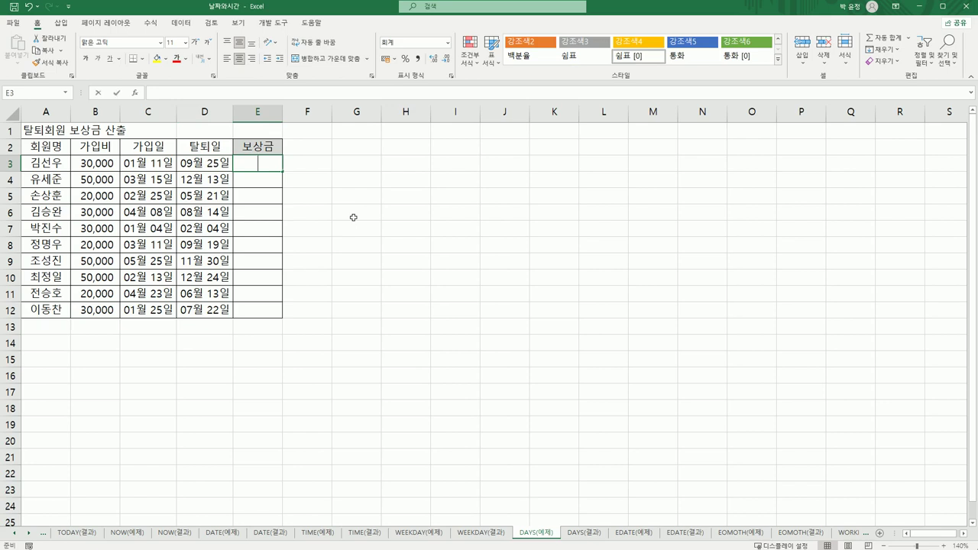
pyautogui.write('=ㅇ')
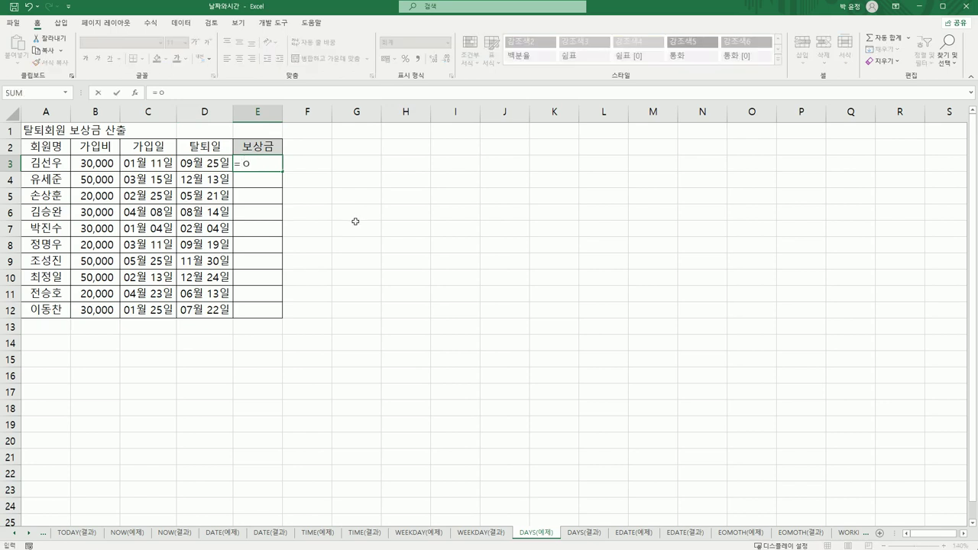
pyautogui.press('BackSpace')
pyautogui.write('da')
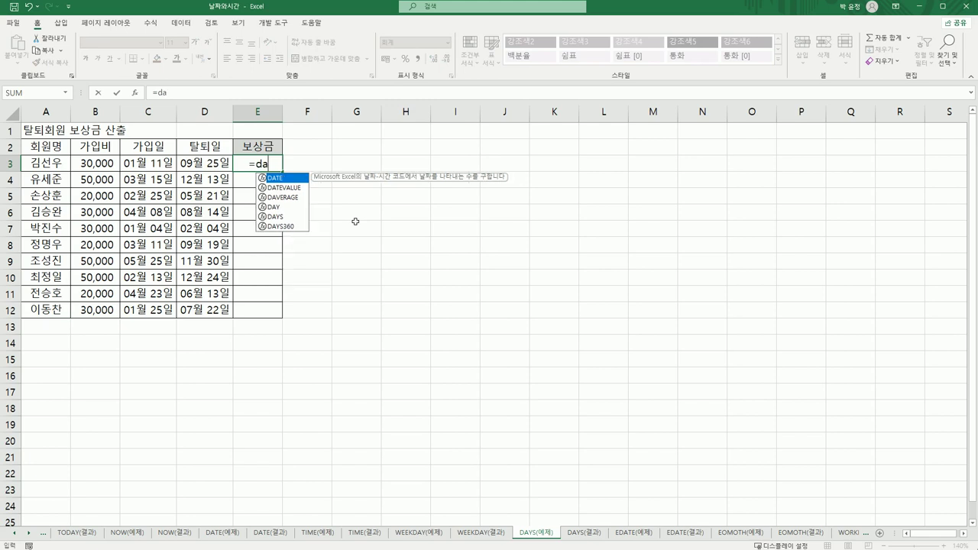
pyautogui.doubleClick(291, 218)
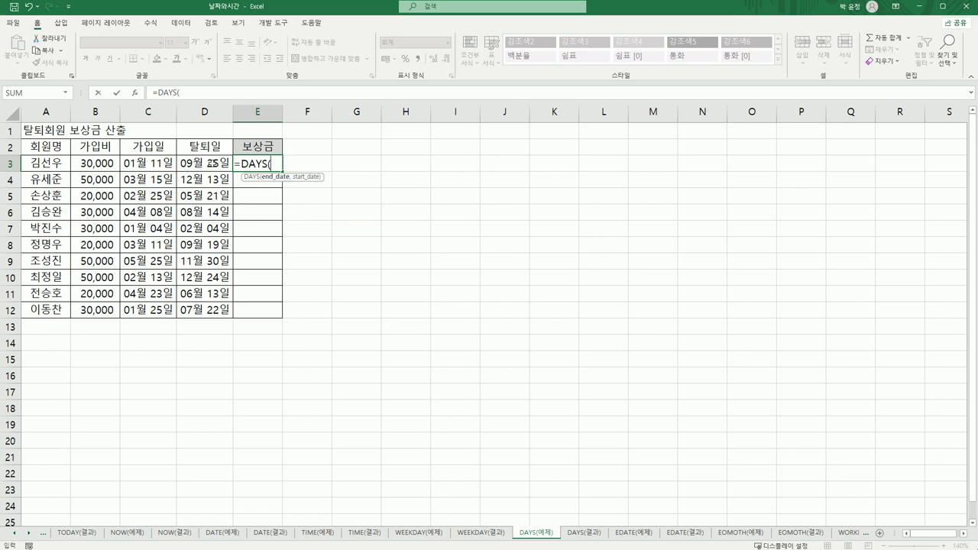
pyautogui.click(135, 94)
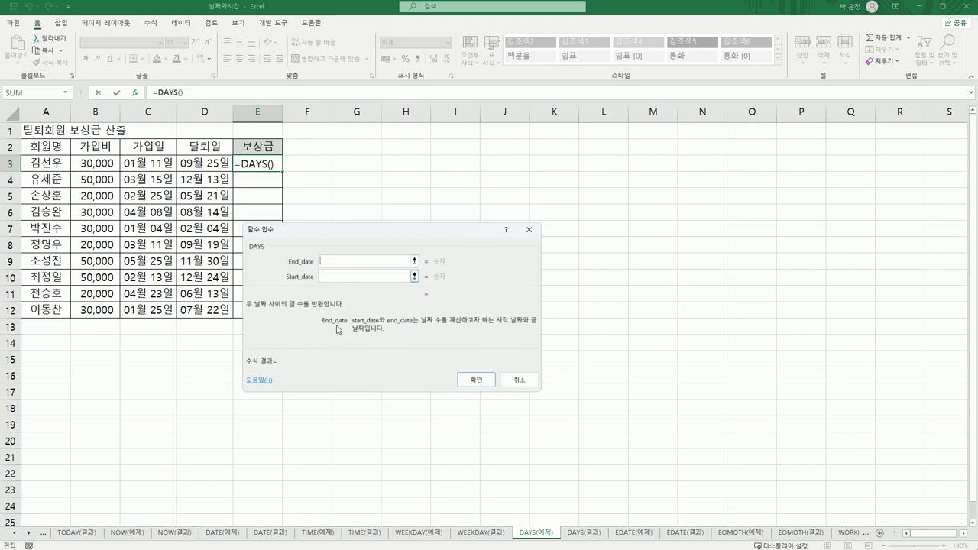
pyautogui.click(188, 163)
pyautogui.click(349, 277)
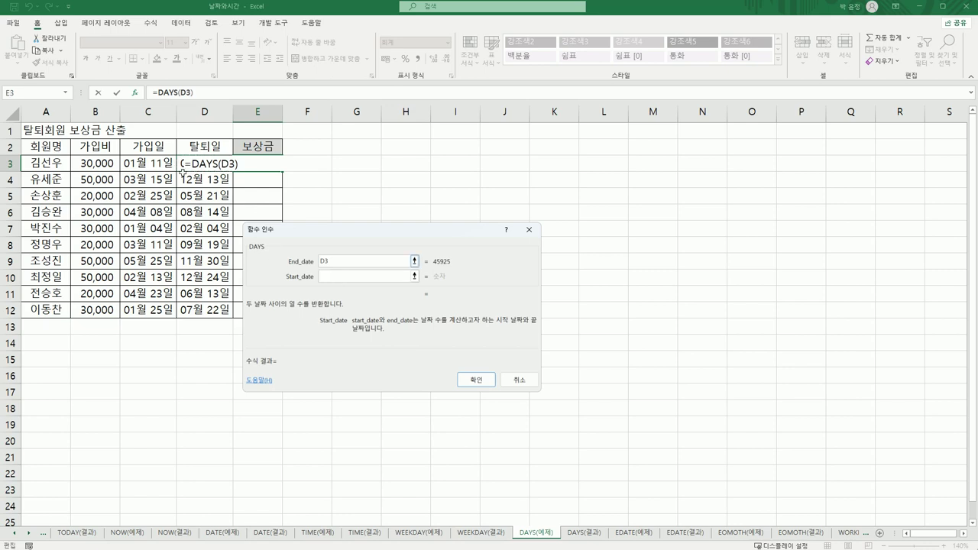
pyautogui.click(167, 168)
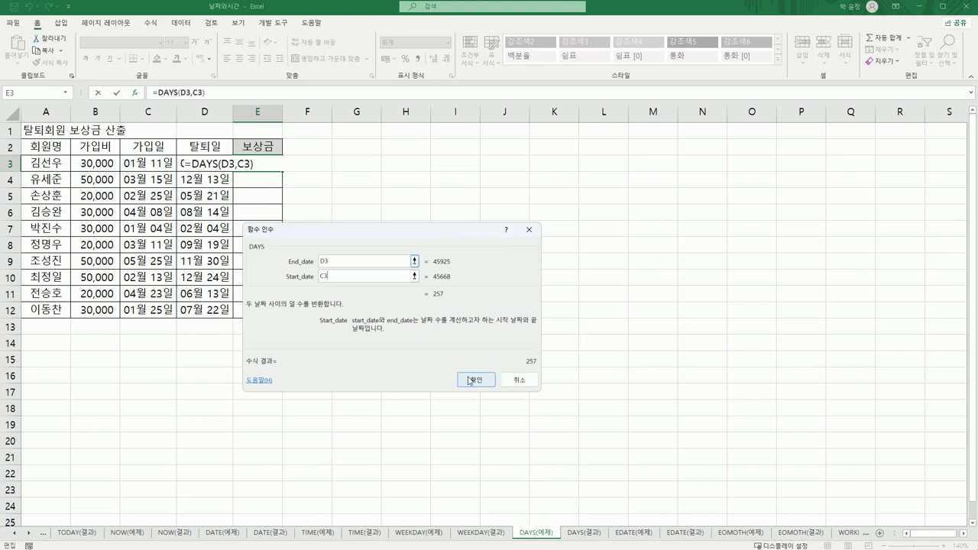
pyautogui.click(565, 389)
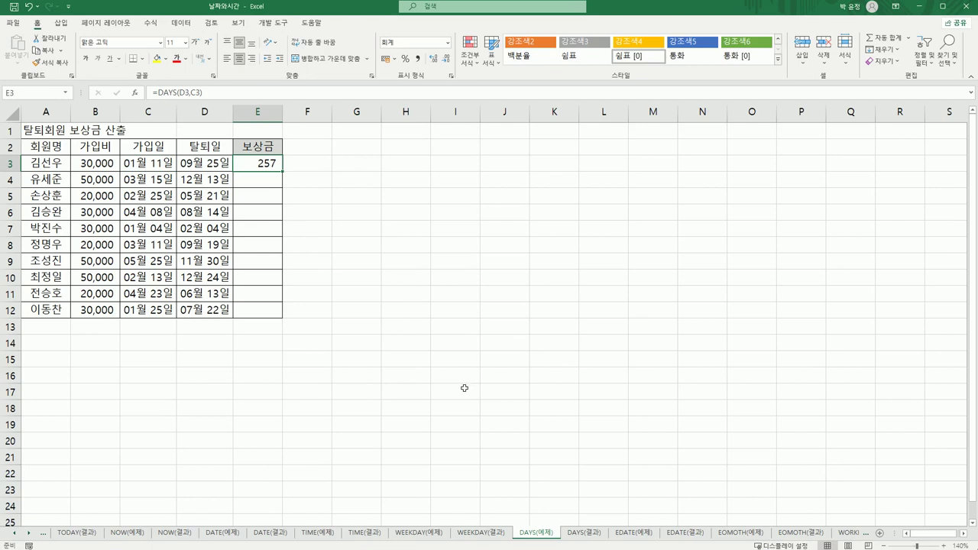
# Extend the 보상금 formula in E3 to =DAYS(D3,C3)*B3*0.2%, multiplying the days by the 가입비 and 0.2%.
pyautogui.doubleClick(262, 163)
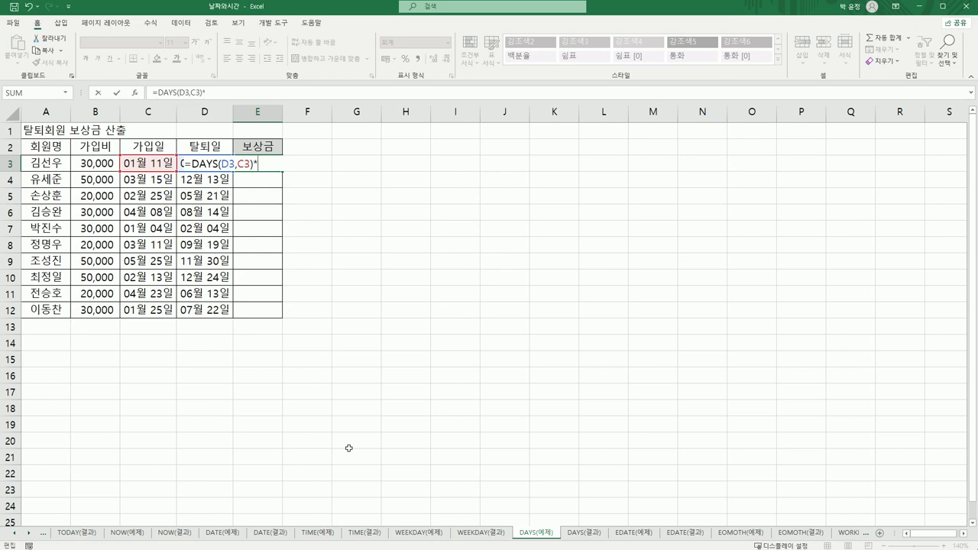
pyautogui.click(97, 164)
pyautogui.write('*')
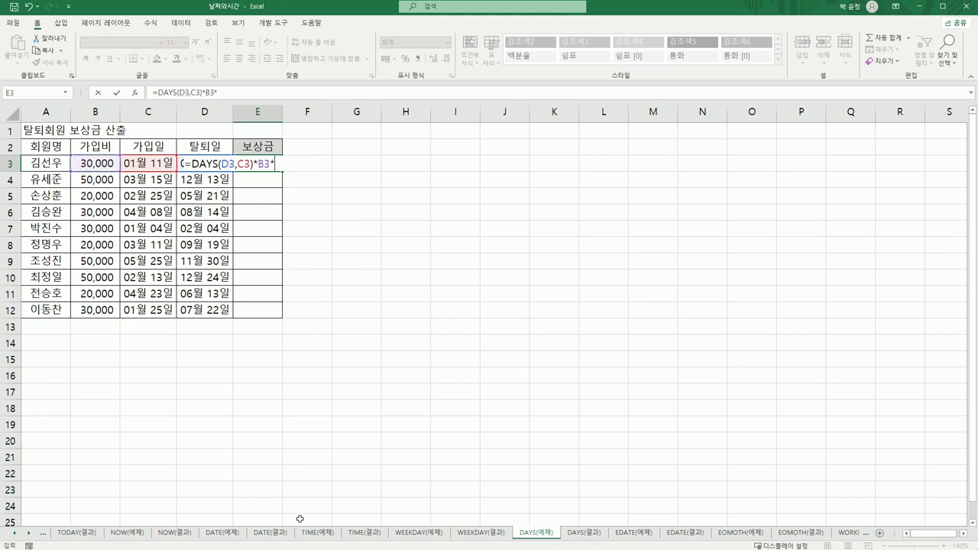
pyautogui.write('0.2%')
pyautogui.press('Return')
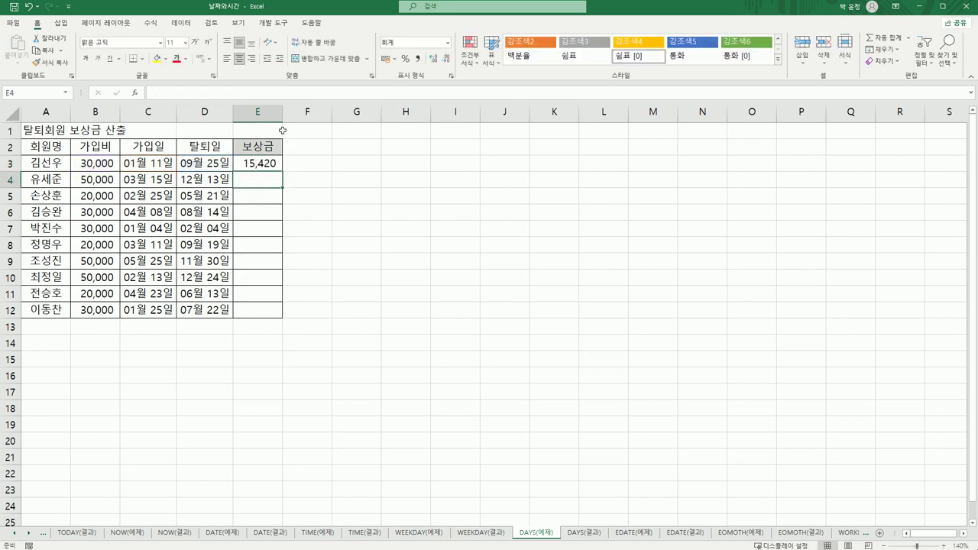
# Fill the 보상금 formula from E3 down to E12 and compare the amounts with the DAYS(결과) sheet.
pyautogui.click(268, 164)
pyautogui.moveTo(283, 173); pyautogui.dragTo(280, 318)
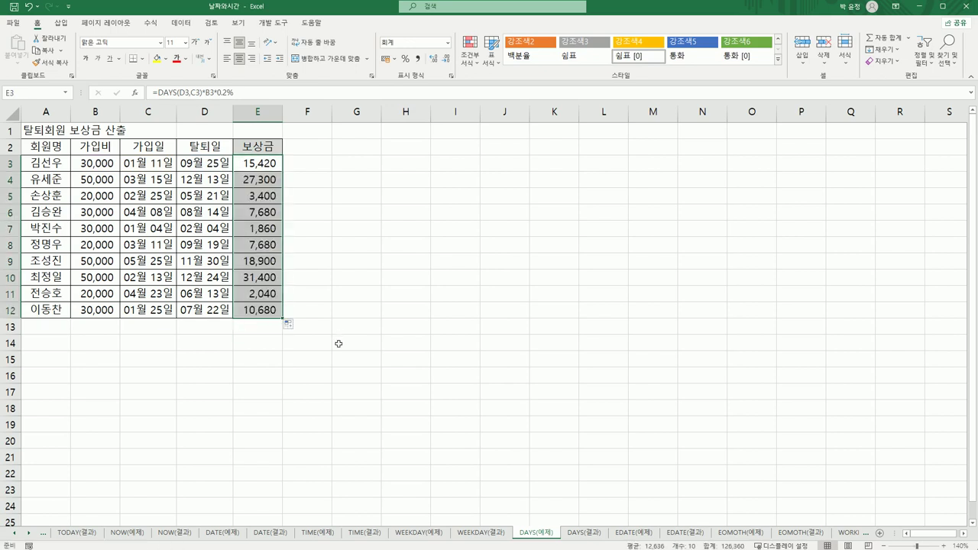
pyautogui.click(585, 533)
pyautogui.click(550, 537)
pyautogui.click(569, 536)
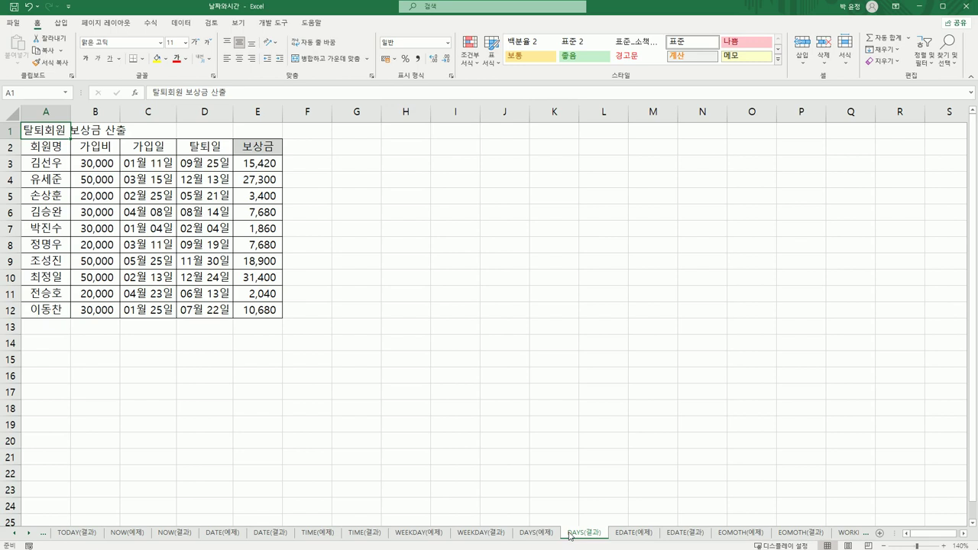
# On the EDATE(예제) sheet, enter =EDATE(A3,B3) in the 수정된 날짜 cell C3, with Start_date A3 and Months B3.
pyautogui.click(618, 537)
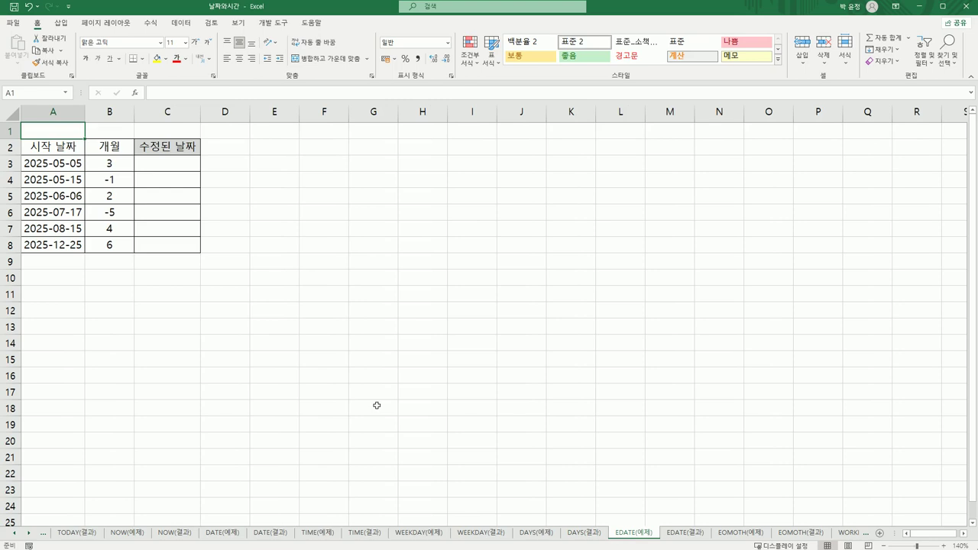
pyautogui.click(167, 170)
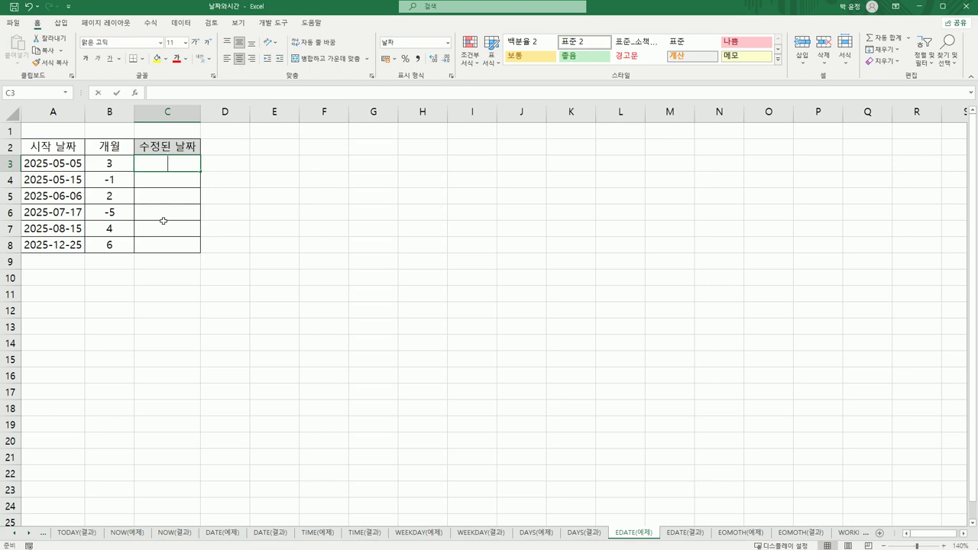
pyautogui.write('=eo')
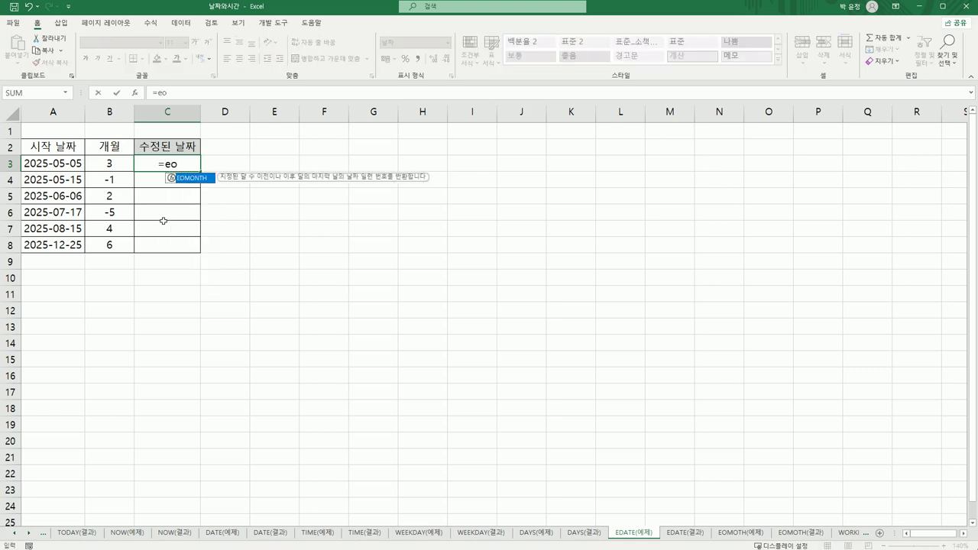
pyautogui.press('BackSpace')
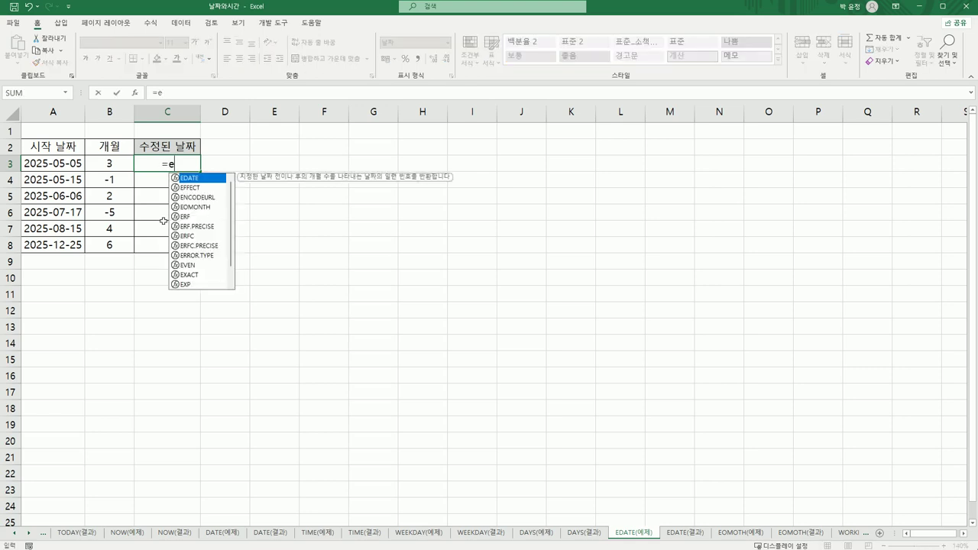
pyautogui.doubleClick(205, 180)
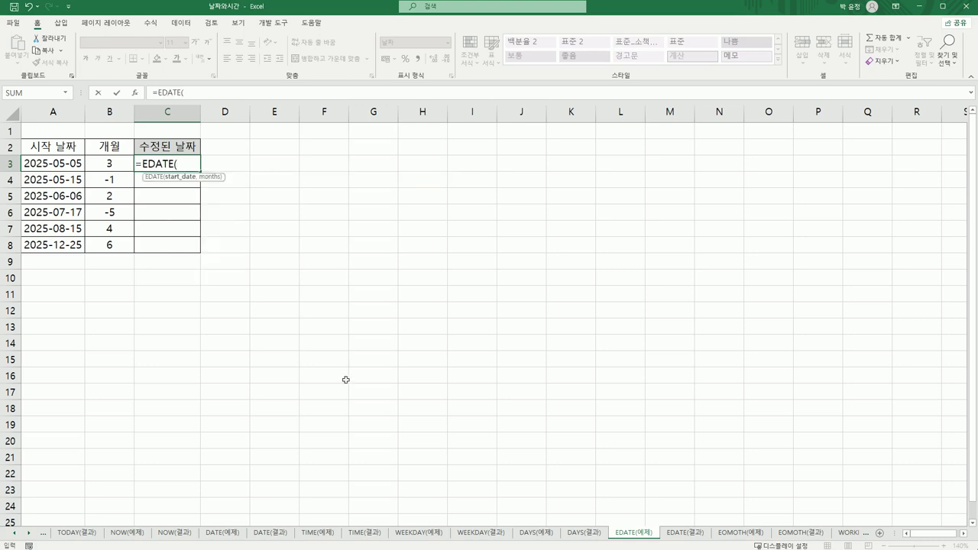
pyautogui.click(135, 93)
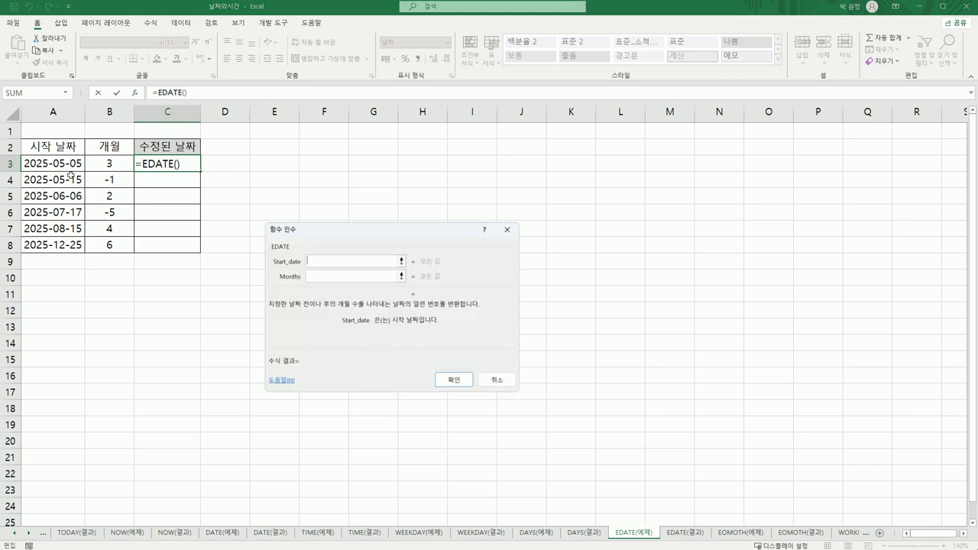
pyautogui.click(67, 163)
pyautogui.click(341, 276)
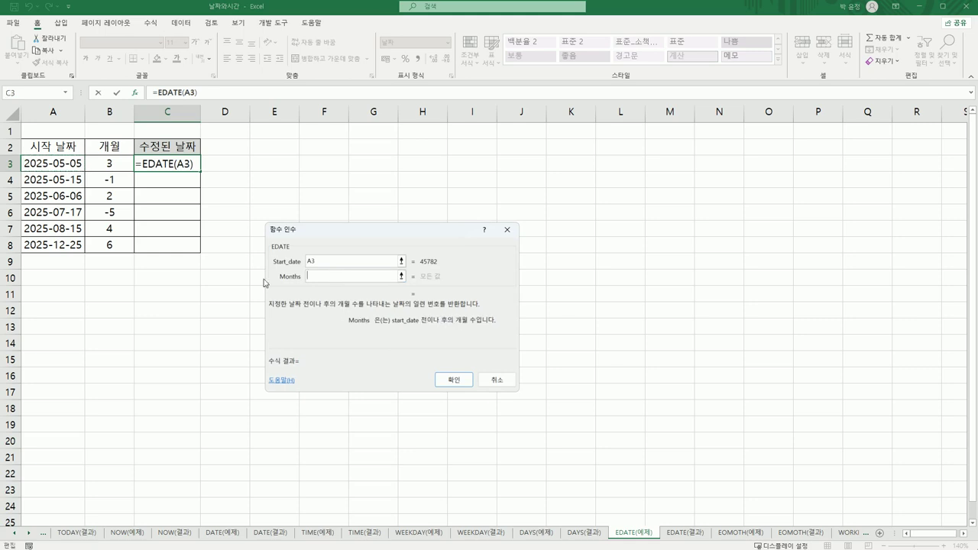
pyautogui.click(123, 170)
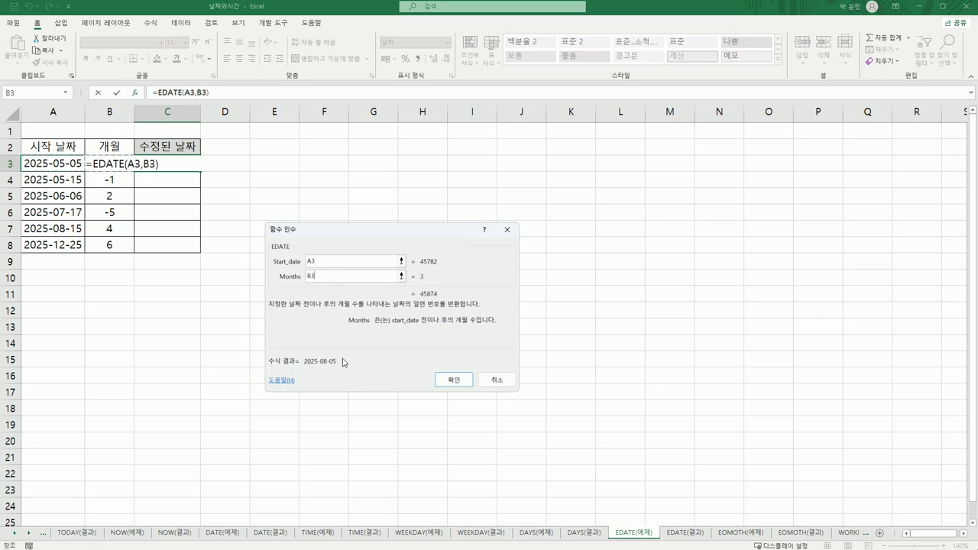
pyautogui.click(444, 381)
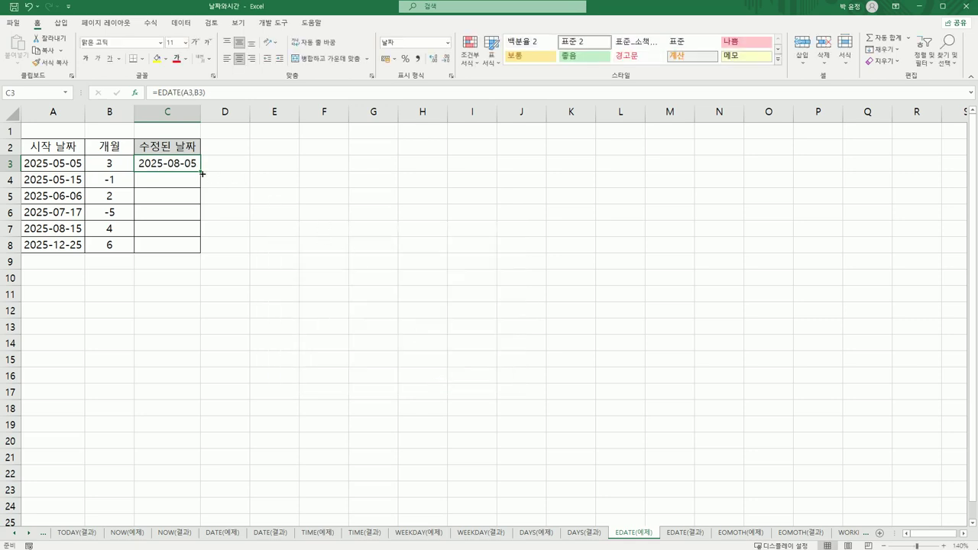
# Fill the EDATE formula from C3 down to C8 and compare the dates with the EDATE(결과) sheet.
pyautogui.moveTo(201, 173); pyautogui.dragTo(193, 255)
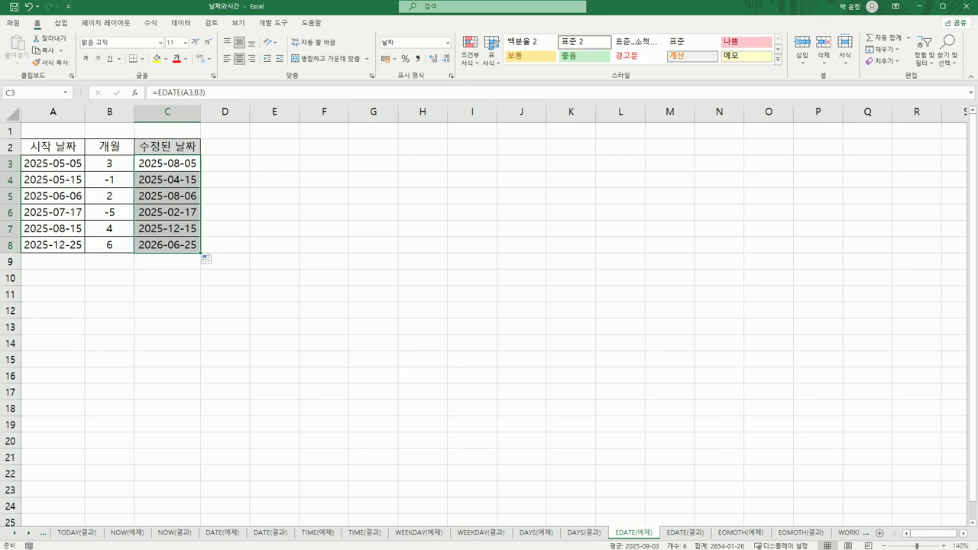
pyautogui.click(695, 535)
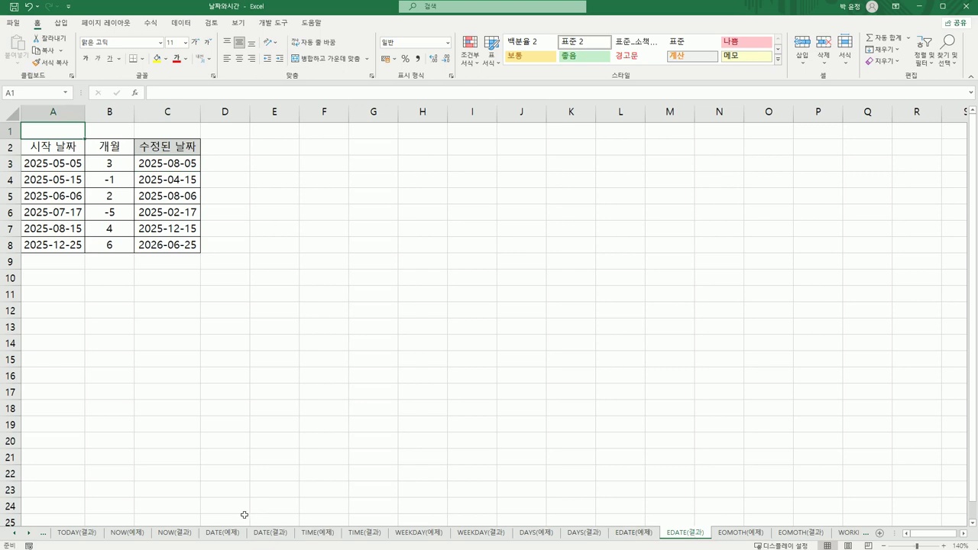
# Open the EOMOTH(예제) sheet and start an EOMONTH formula in the 마지막 날짜 cell C3.
pyautogui.click(27, 536)
pyautogui.click(26, 536)
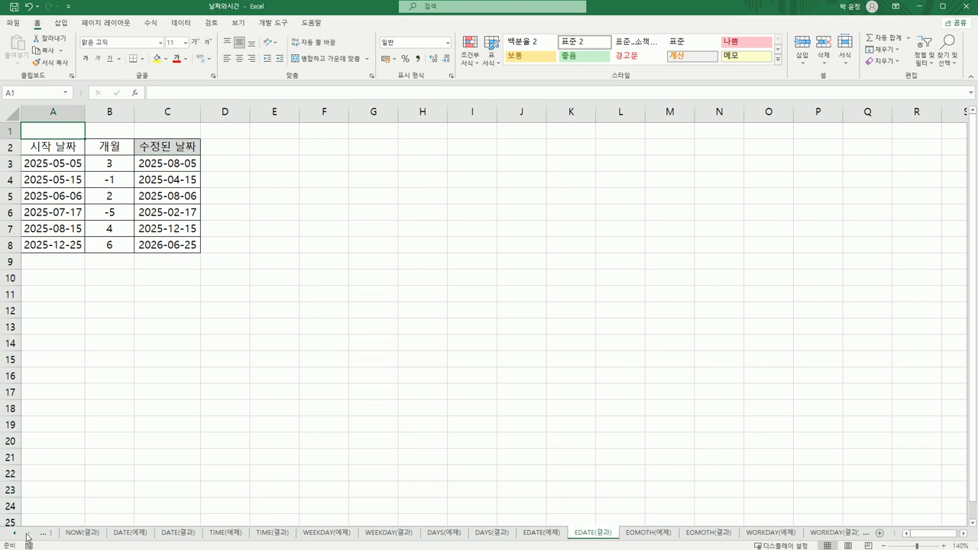
pyautogui.click(637, 534)
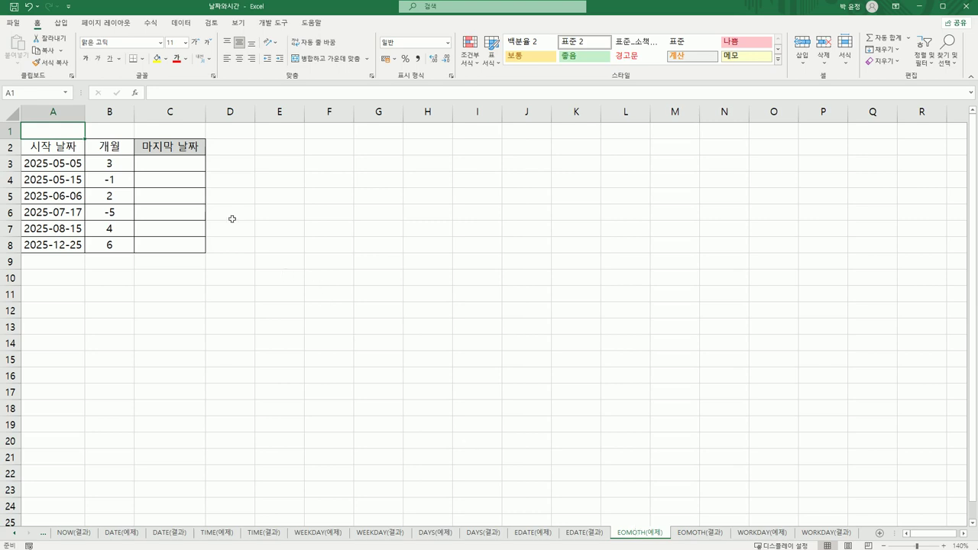
pyautogui.click(185, 170)
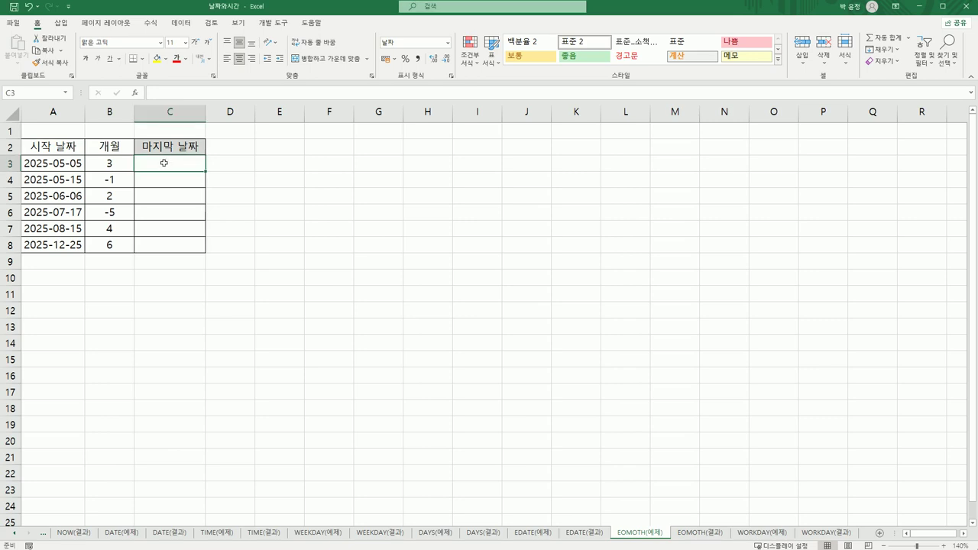
pyautogui.write('=')
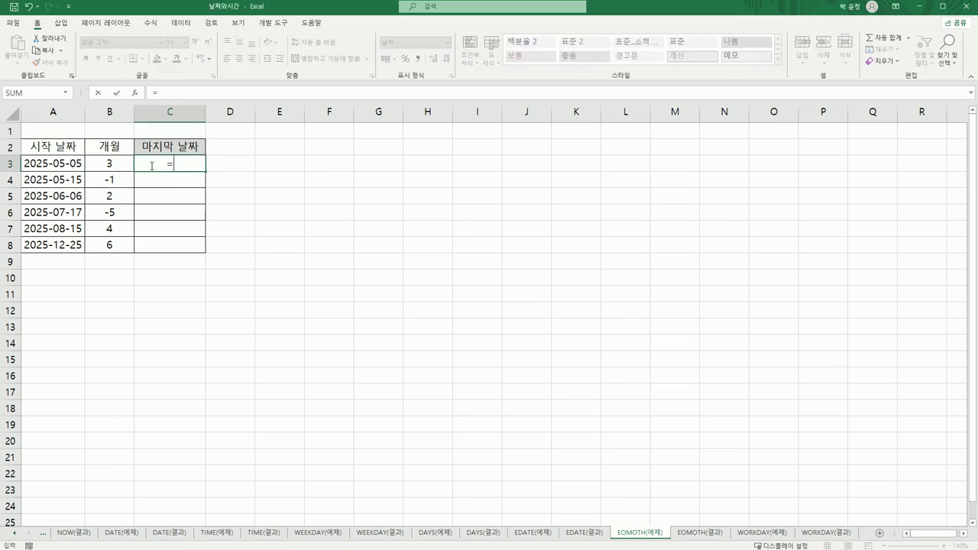
pyautogui.write('eo')
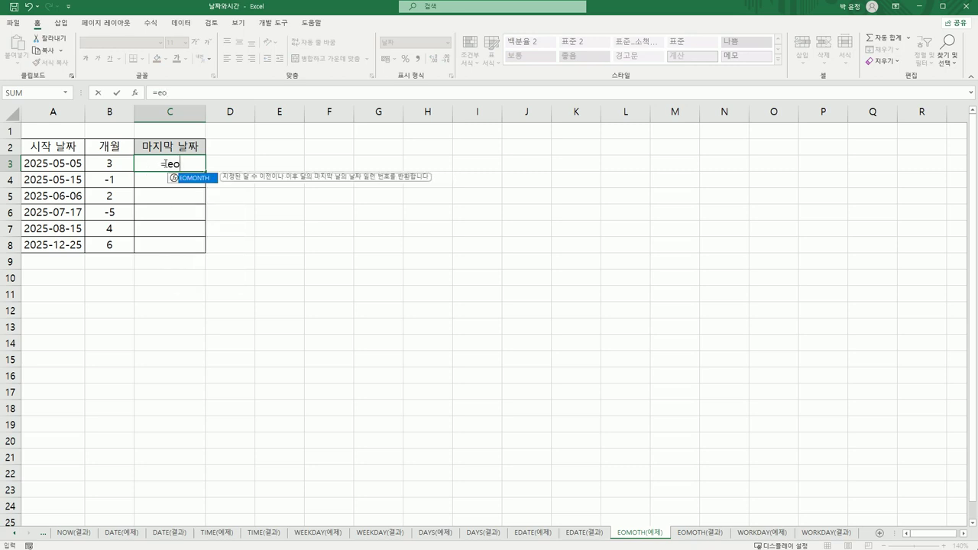
pyautogui.doubleClick(183, 178)
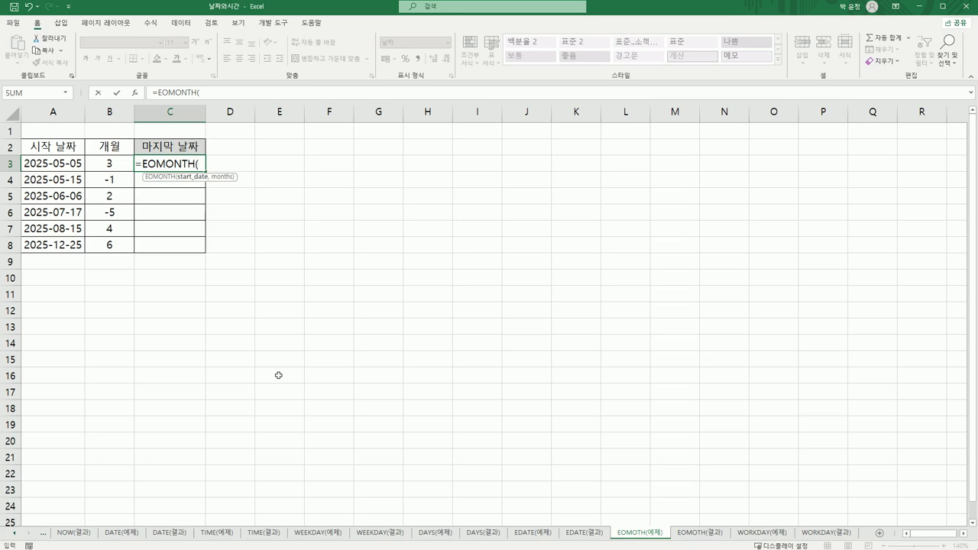
# Set EOMONTH's Start_date to A3 and Months to B3, accept the formula, and compare C3 with the EDATE(예제) sheet.
pyautogui.click(135, 92)
pyautogui.moveTo(342, 233); pyautogui.dragTo(383, 228)
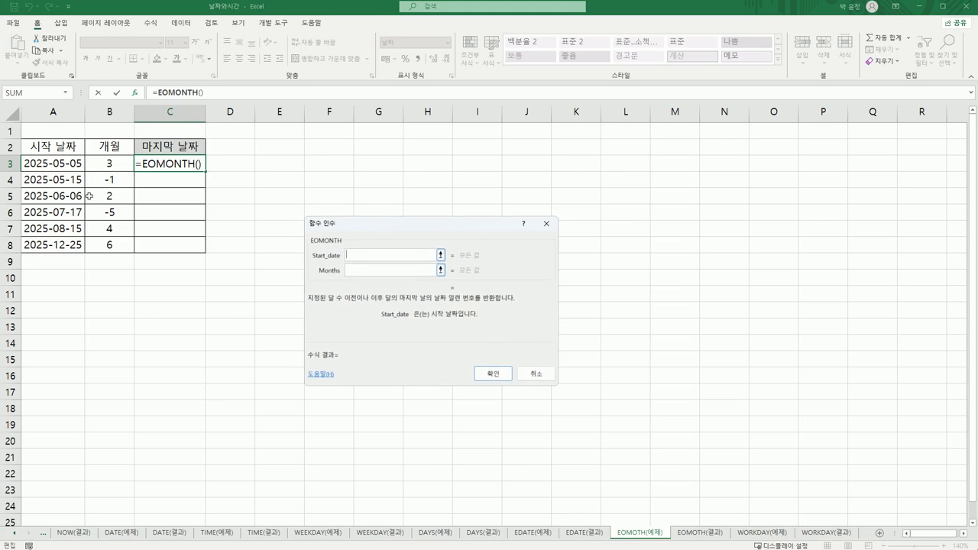
pyautogui.click(67, 163)
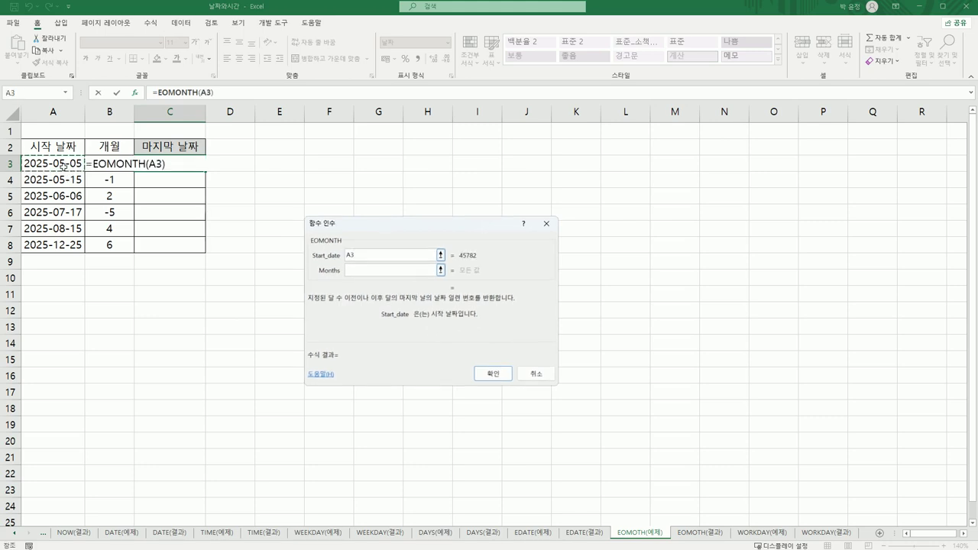
pyautogui.click(365, 272)
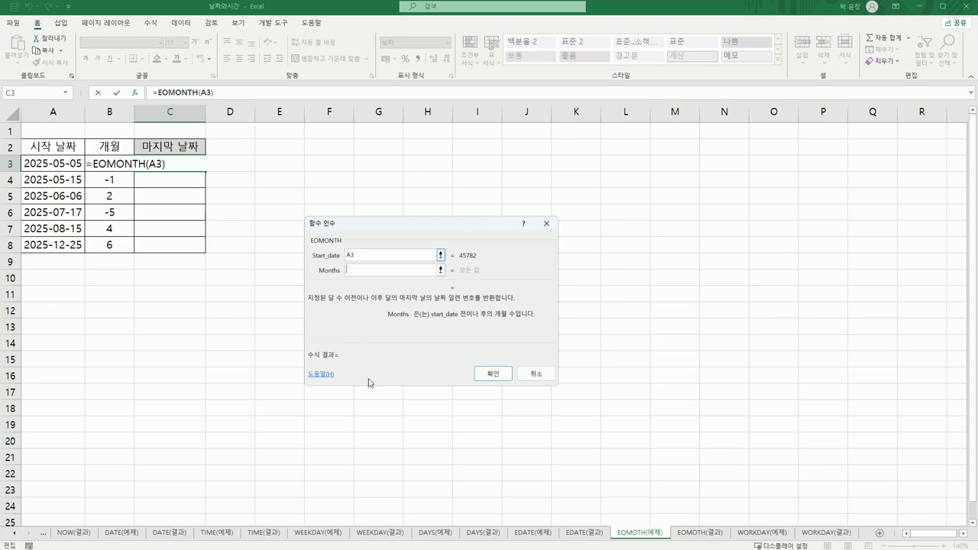
pyautogui.click(98, 166)
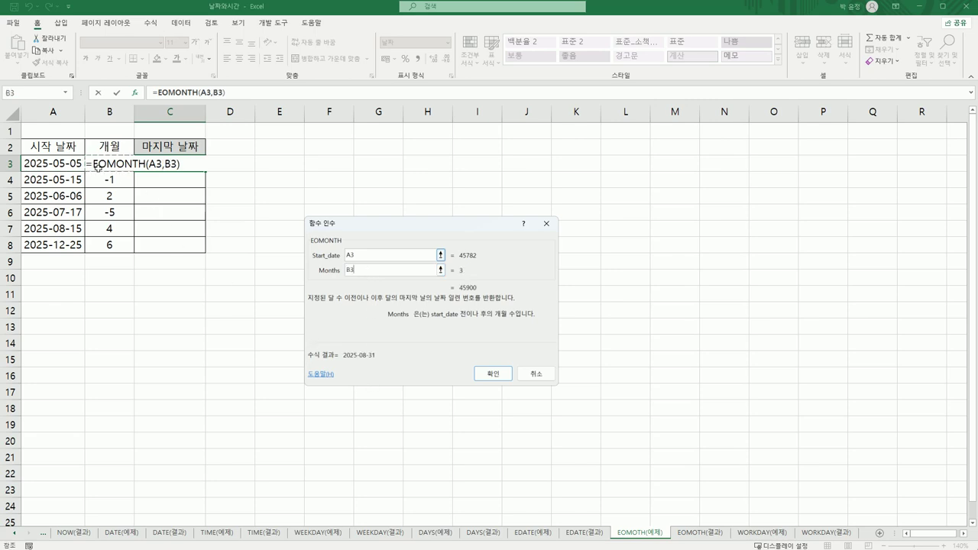
pyautogui.click(479, 374)
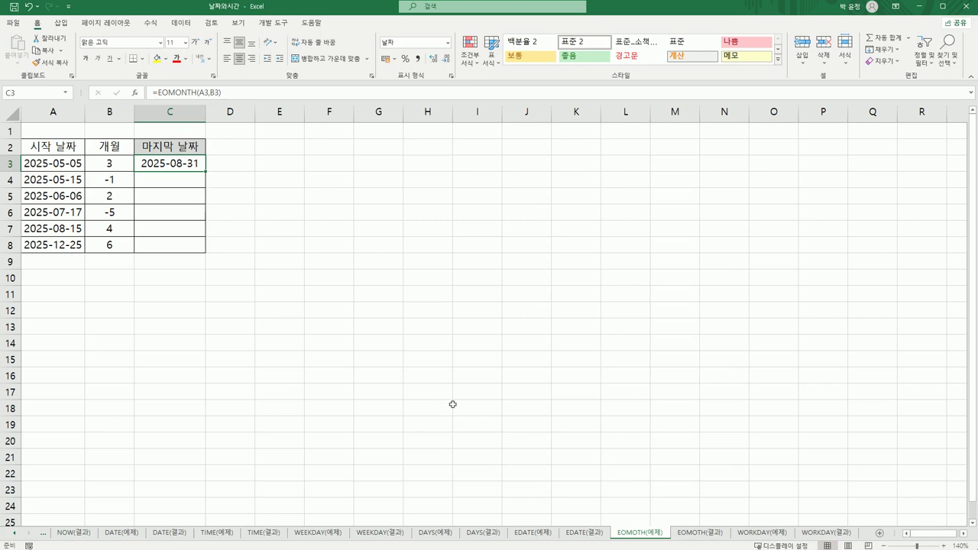
pyautogui.click(533, 532)
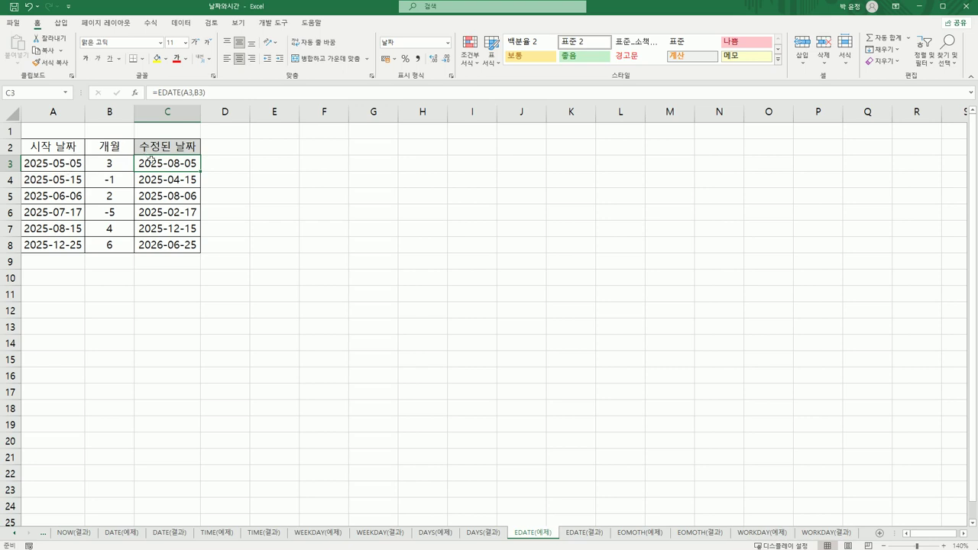
pyautogui.click(636, 533)
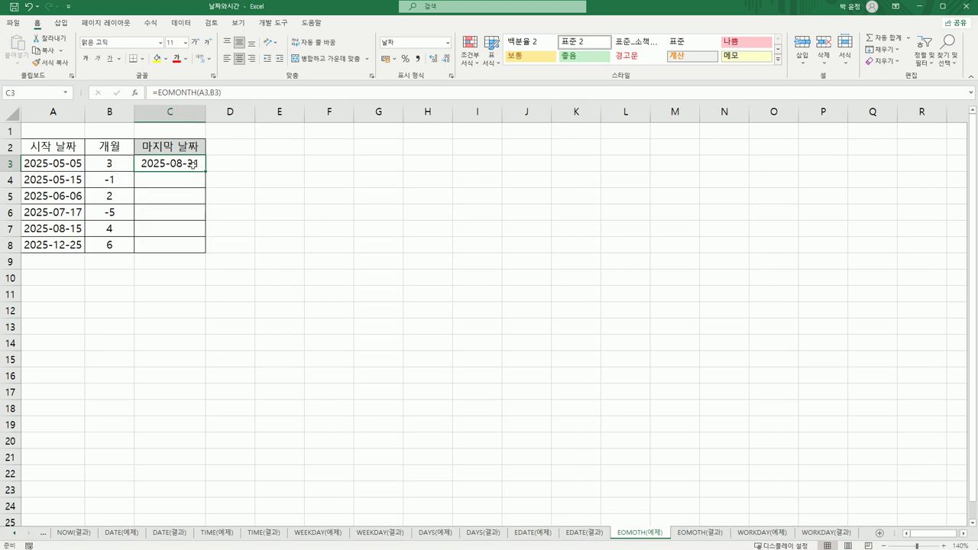
# Fill the EOMONTH formula from C3 down to C8 and check the dates, including the negative-month rows, against the EOMOTH(결과) sheet.
pyautogui.moveTo(205, 172); pyautogui.dragTo(200, 246)
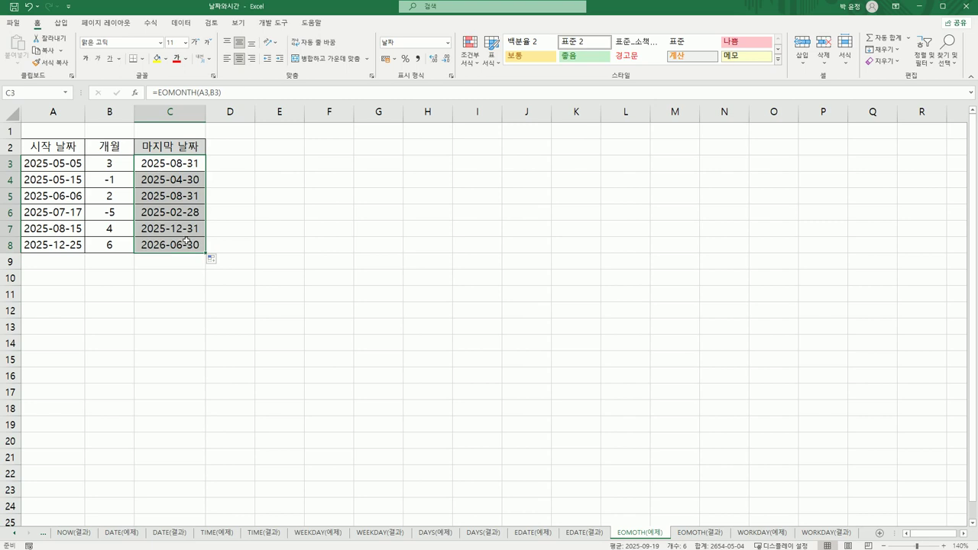
pyautogui.click(106, 186)
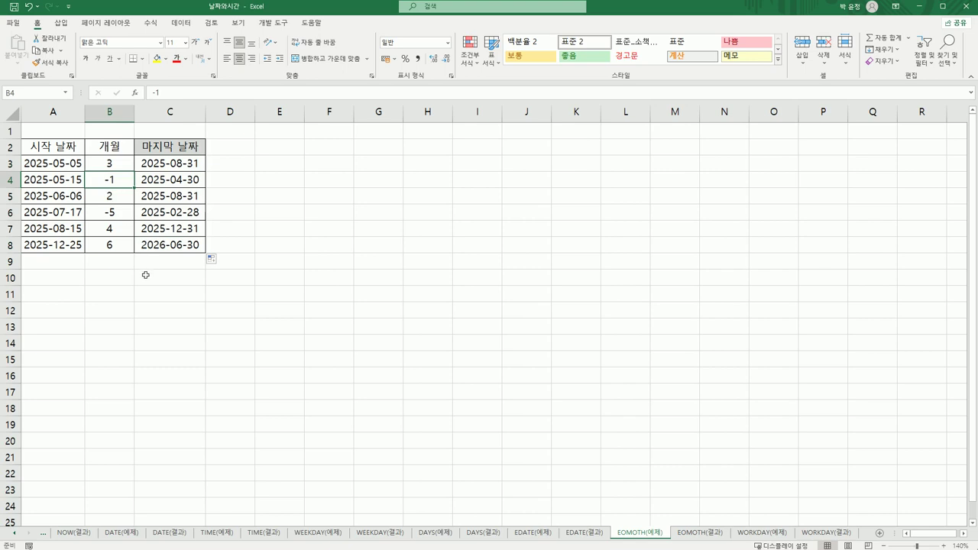
pyautogui.click(115, 215)
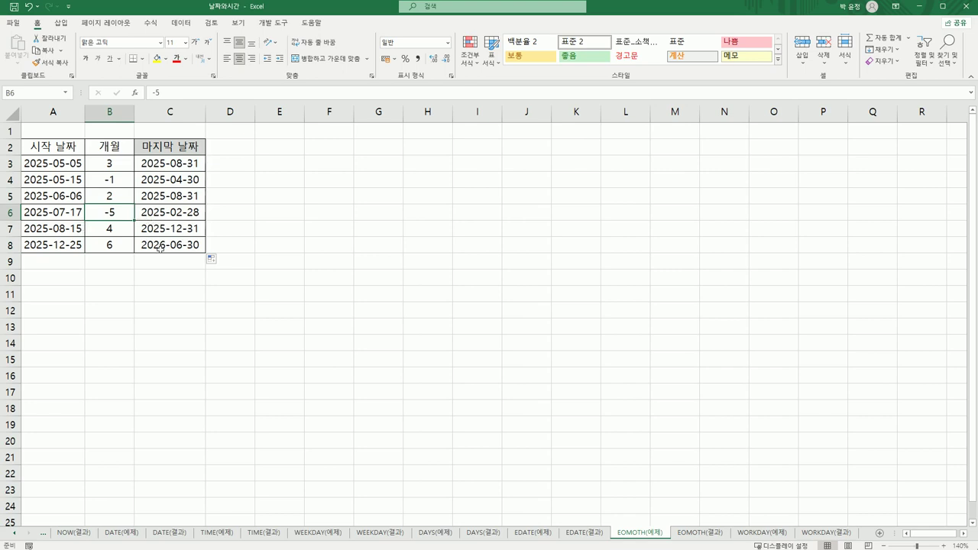
pyautogui.click(686, 539)
pyautogui.click(647, 539)
pyautogui.click(691, 538)
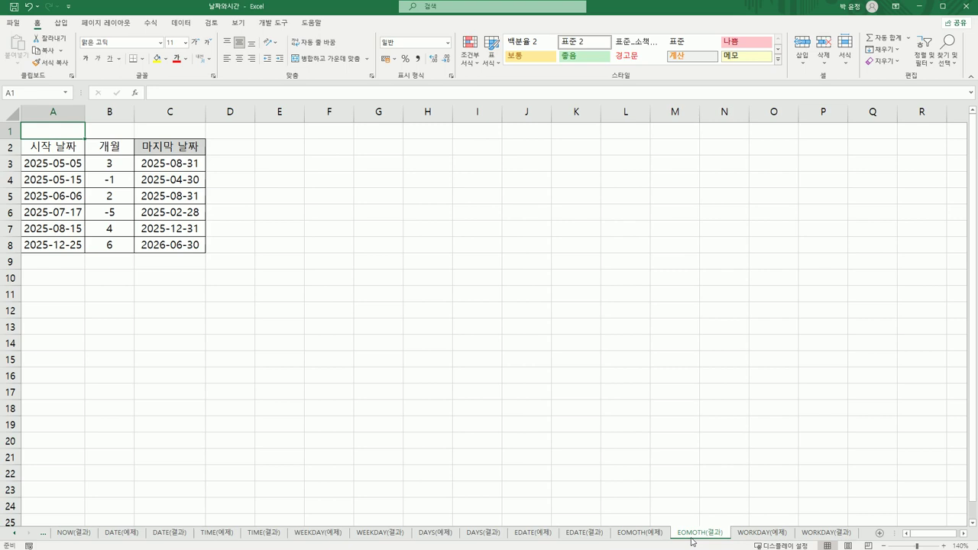
# Open the WORKDAY(예제) sheet, review row 3's start date, work days and two holidays, and select the 작업완료일 cell E3.
pyautogui.click(764, 533)
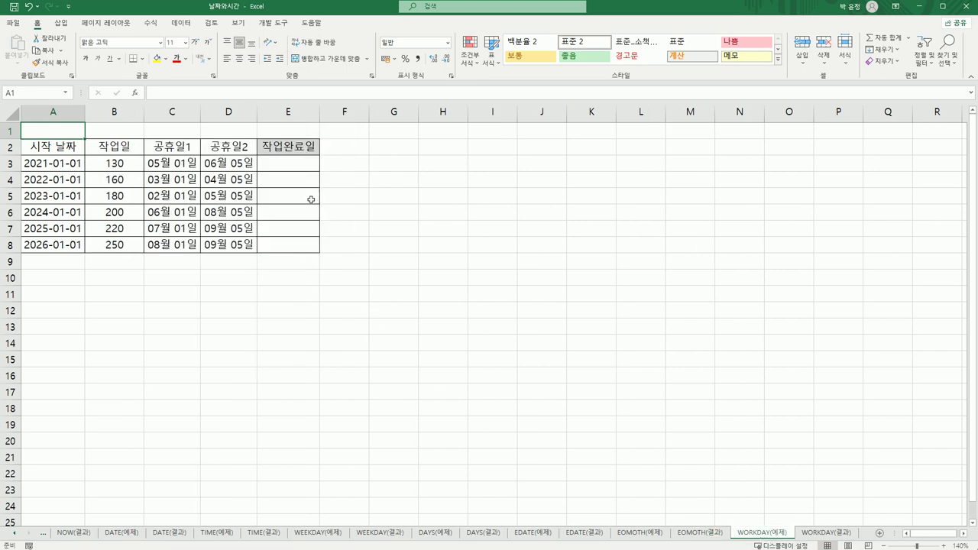
pyautogui.click(291, 164)
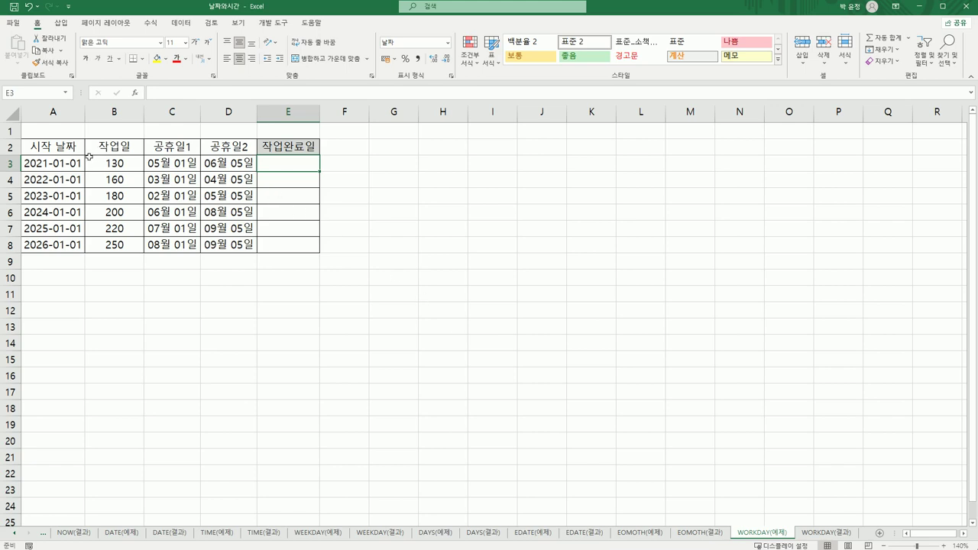
pyautogui.click(68, 166)
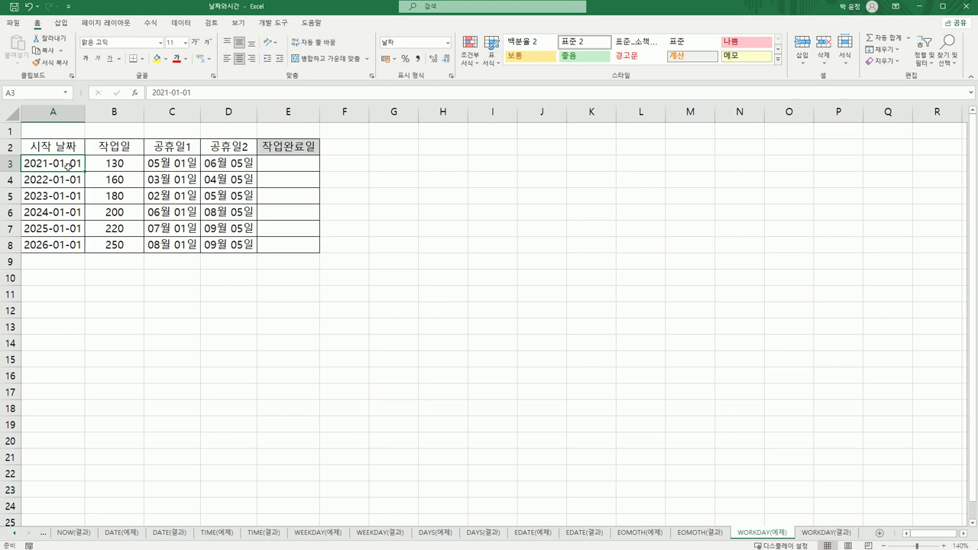
pyautogui.click(128, 164)
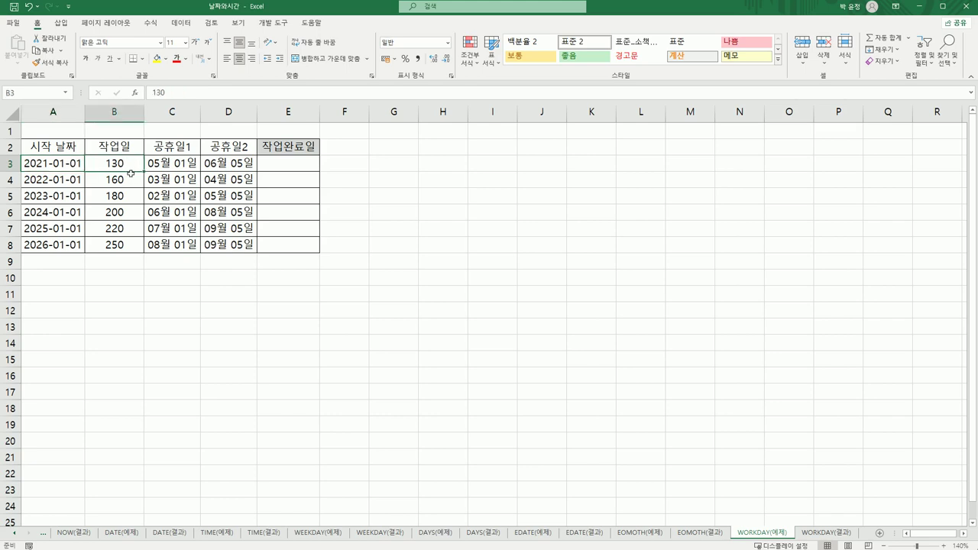
pyautogui.moveTo(162, 159); pyautogui.dragTo(225, 163)
pyautogui.click(293, 164)
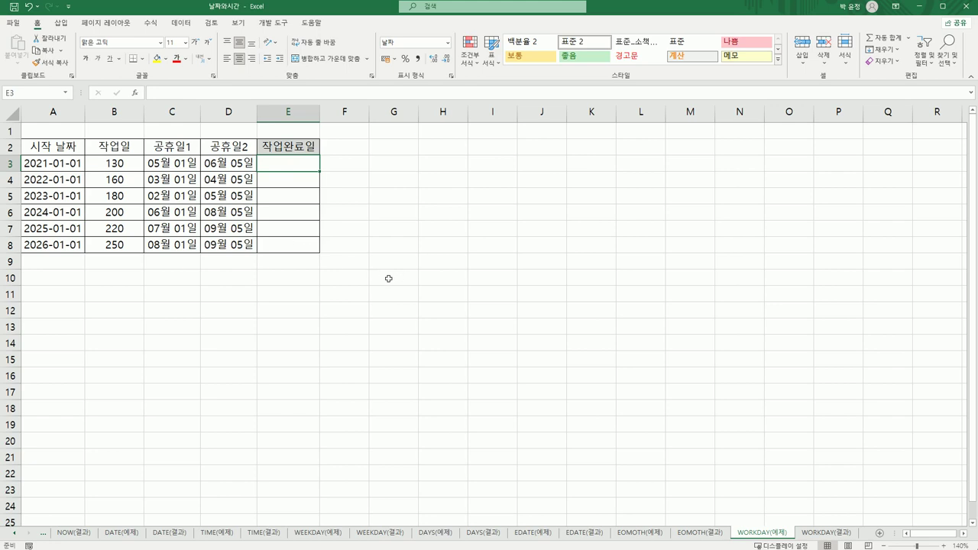
# Start a WORKDAY formula in cell E3 and open its function arguments dialog.
pyautogui.write('=')
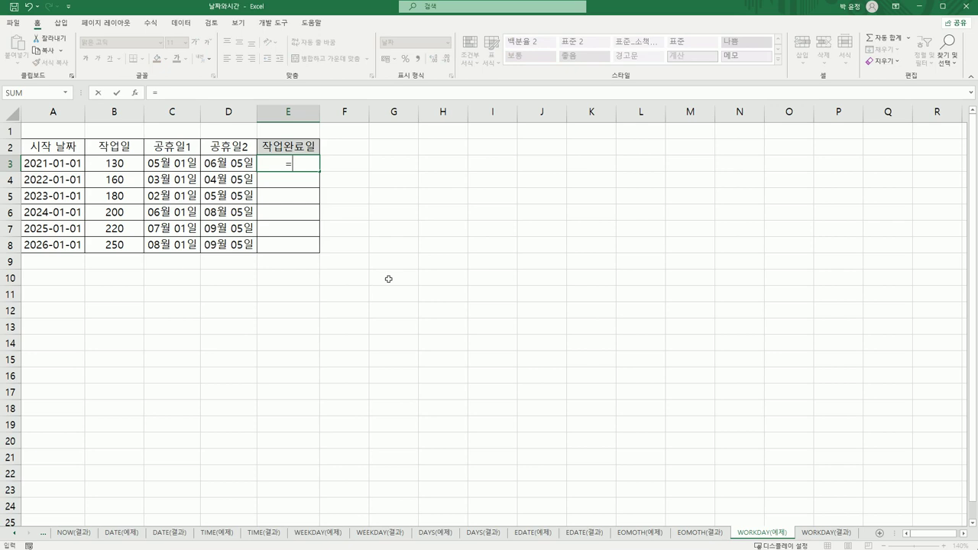
pyautogui.write('wo')
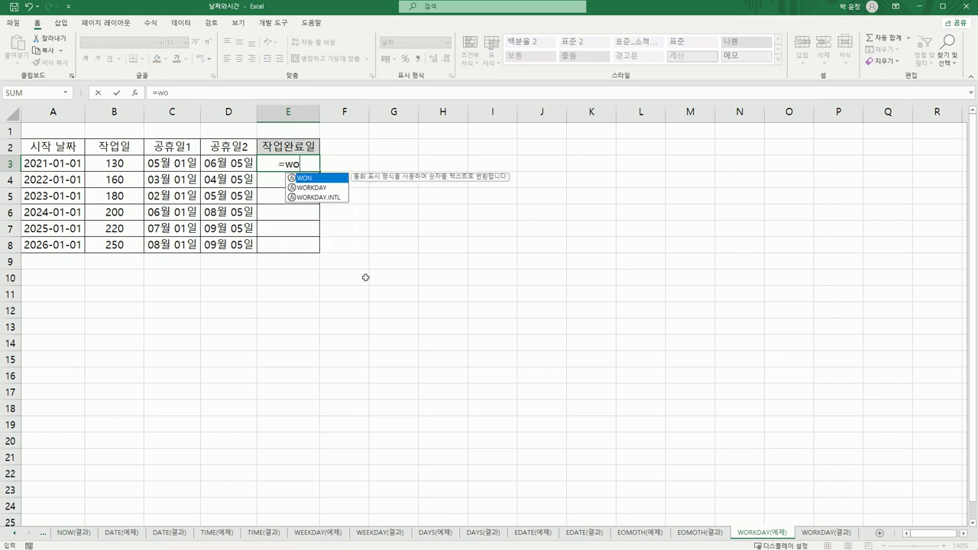
pyautogui.click(325, 188)
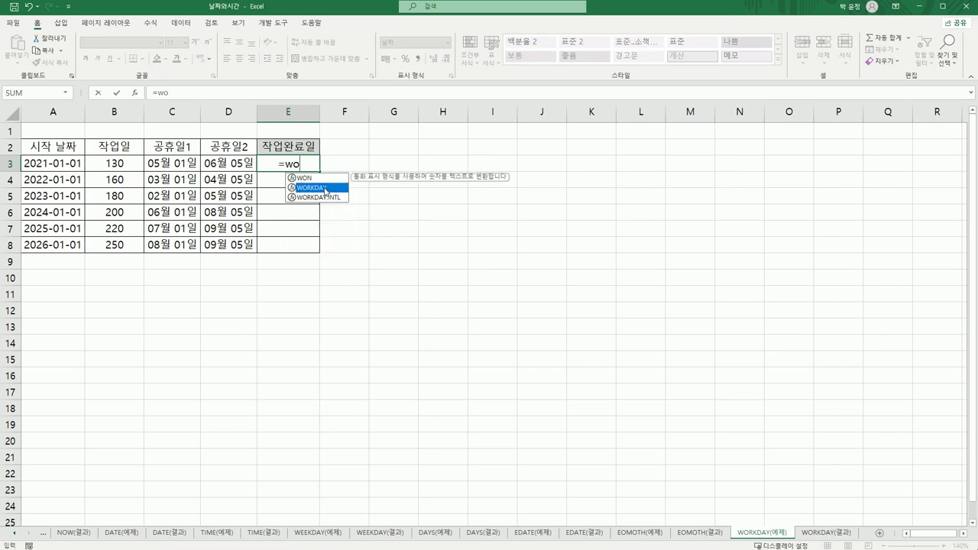
pyautogui.doubleClick(325, 188)
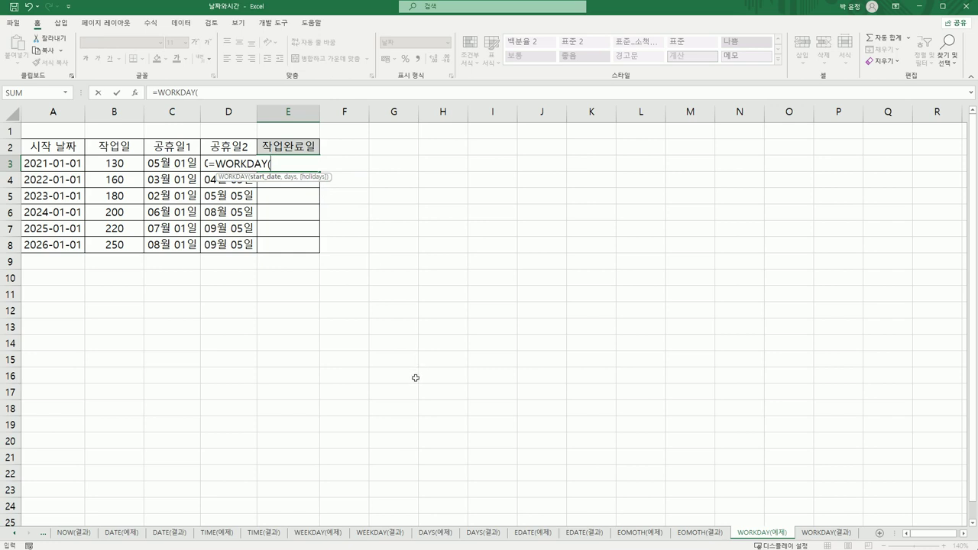
pyautogui.click(134, 92)
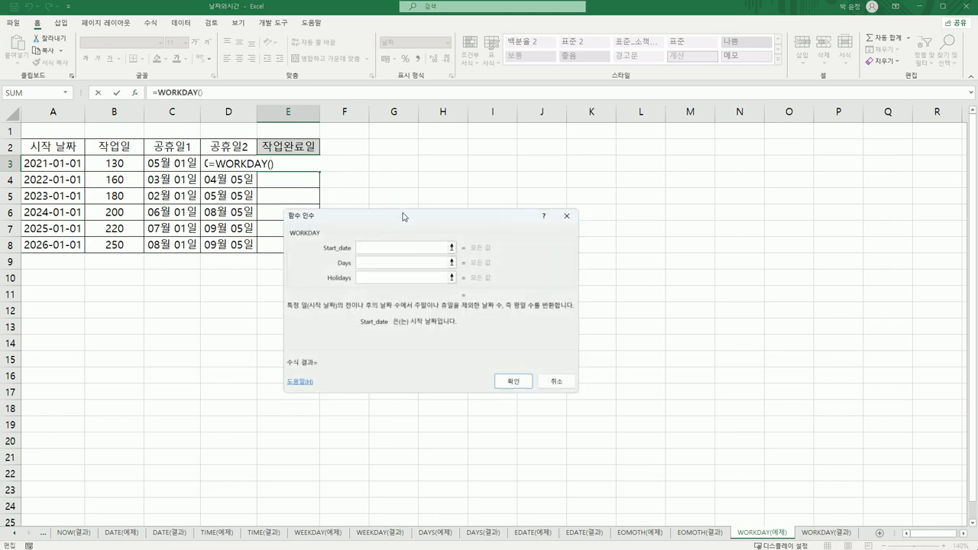
# Set WORKDAY's Start_date to A3, Days to B3 and Holidays to C3:D3, and accept the formula.
pyautogui.moveTo(404, 213); pyautogui.dragTo(453, 157)
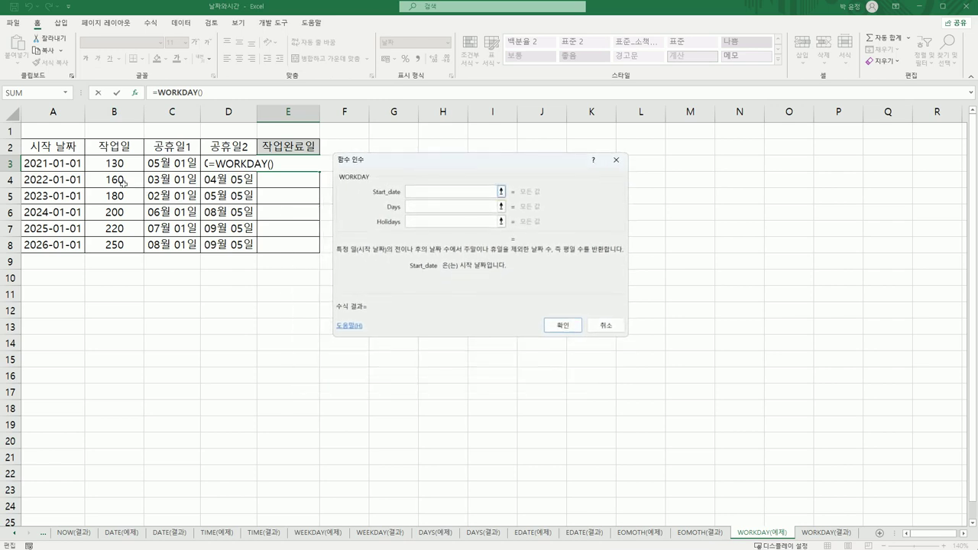
pyautogui.click(77, 165)
pyautogui.click(418, 207)
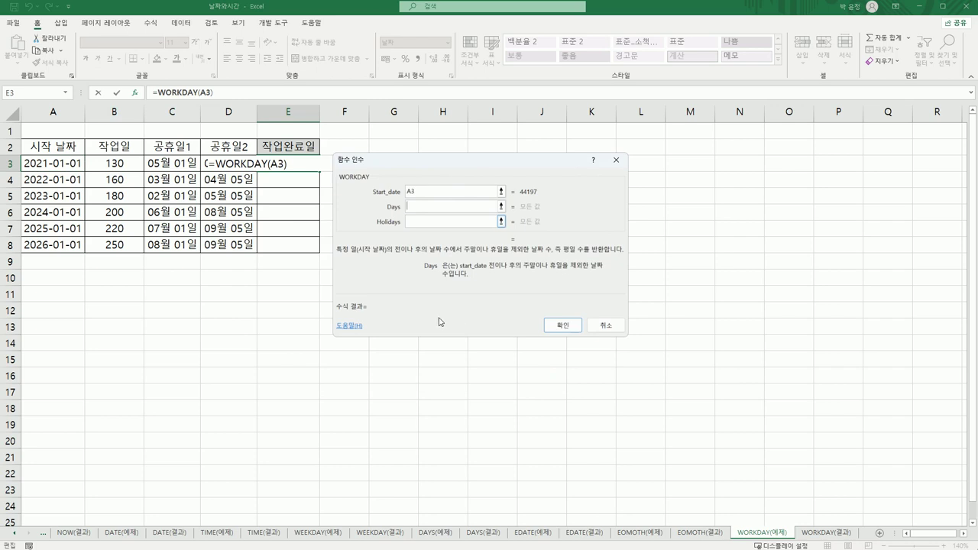
pyautogui.click(115, 163)
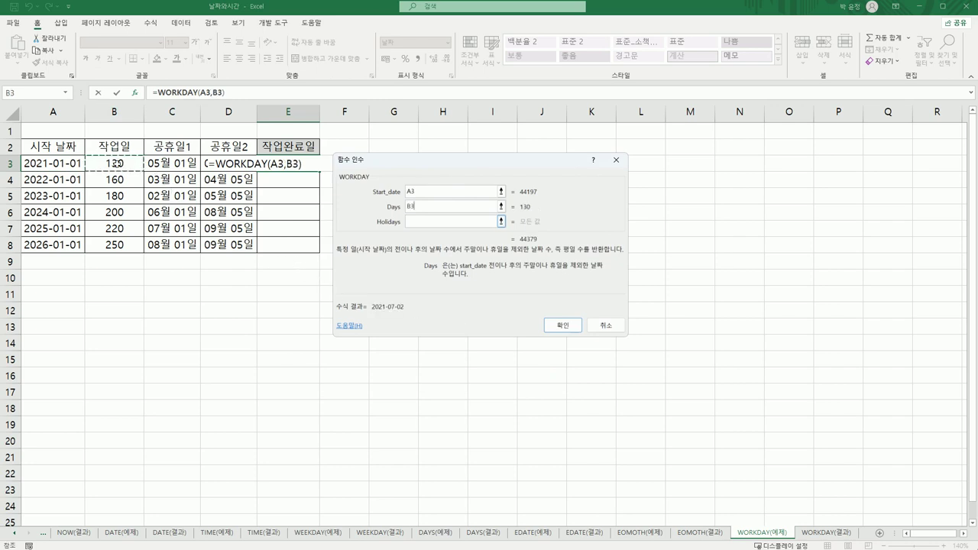
pyautogui.click(433, 222)
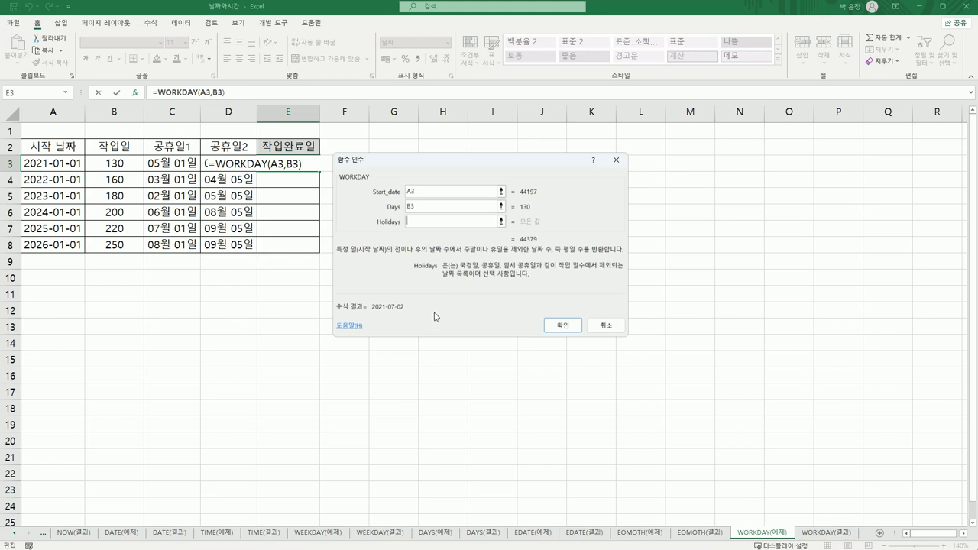
pyautogui.moveTo(165, 162); pyautogui.dragTo(214, 163)
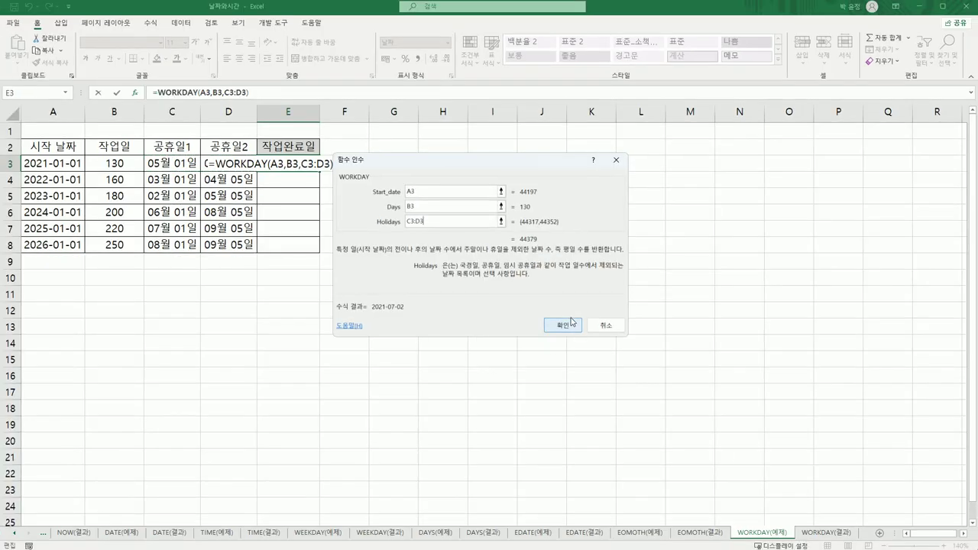
pyautogui.click(546, 390)
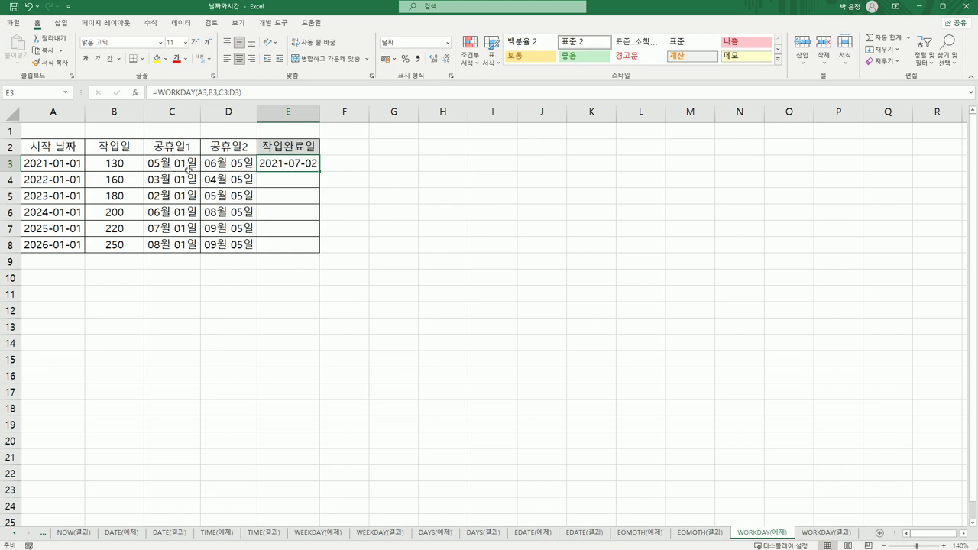
# Fill the WORKDAY formula from E3 down to E8 and compare the completion dates with the WORKDAY(결과) sheet.
pyautogui.moveTo(174, 168); pyautogui.dragTo(214, 161)
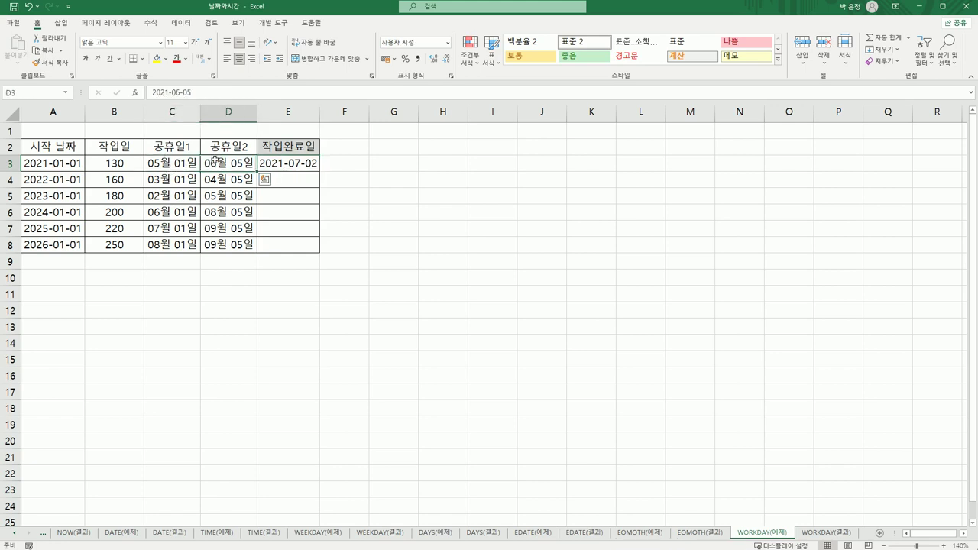
pyautogui.click(283, 168)
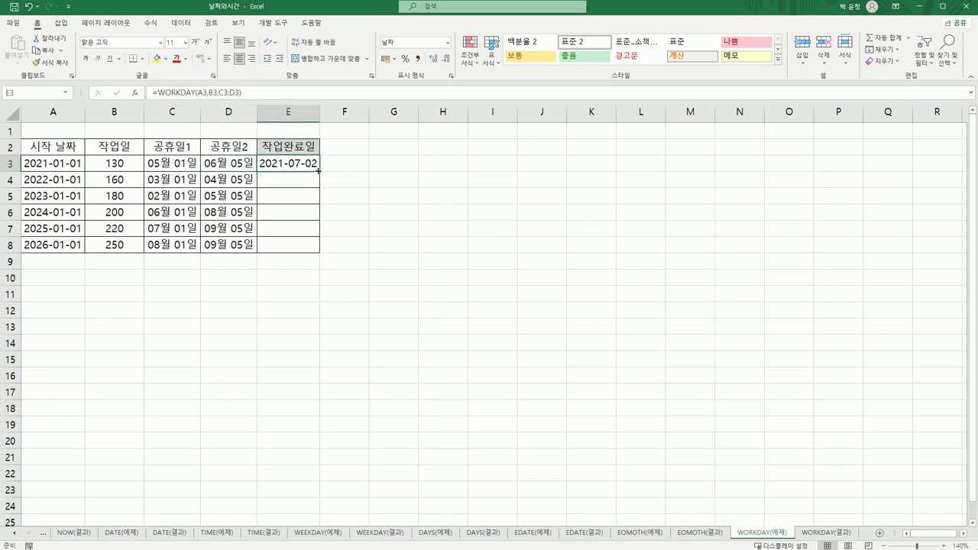
pyautogui.moveTo(321, 172); pyautogui.dragTo(321, 252)
pyautogui.click(463, 343)
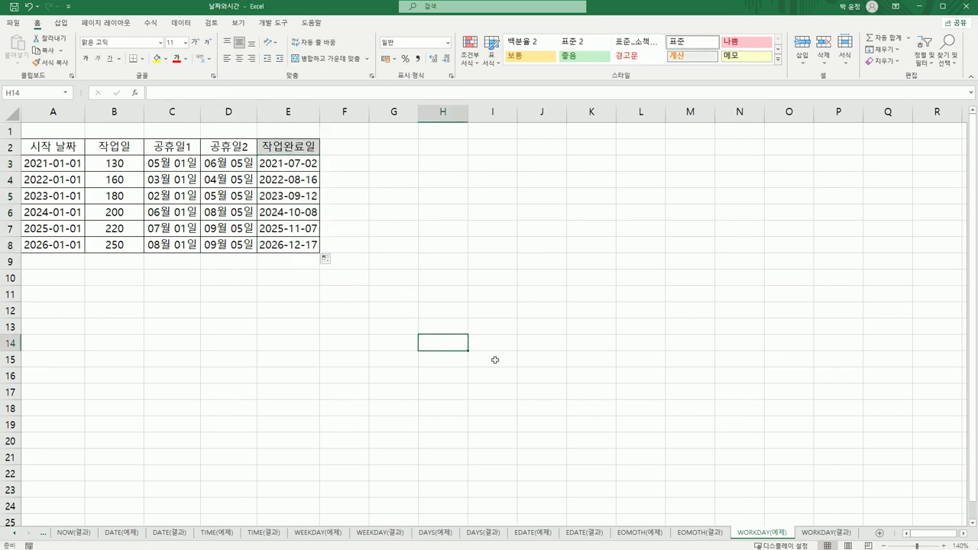
pyautogui.click(841, 533)
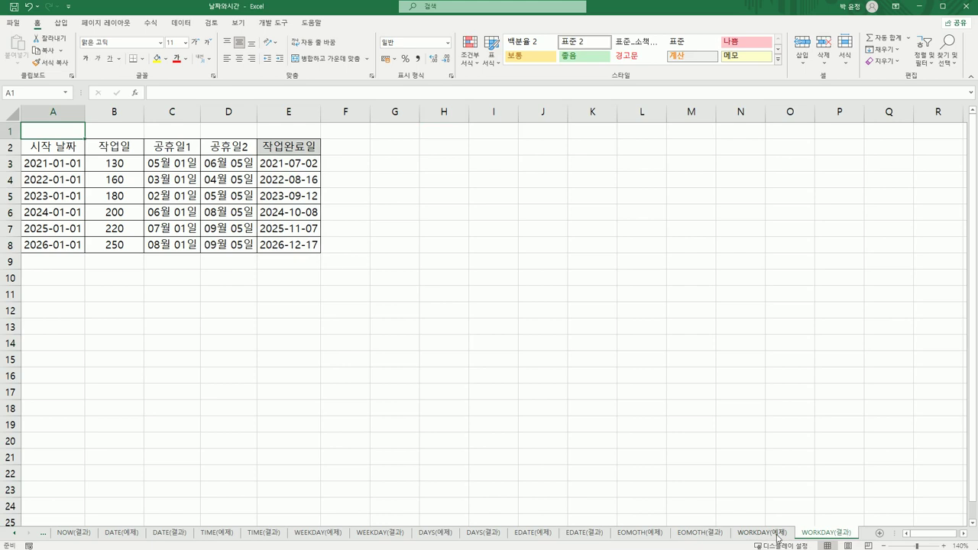
pyautogui.hotkey('ctrl', 'pageup')
pyautogui.click(826, 533)
pyautogui.click(740, 410)
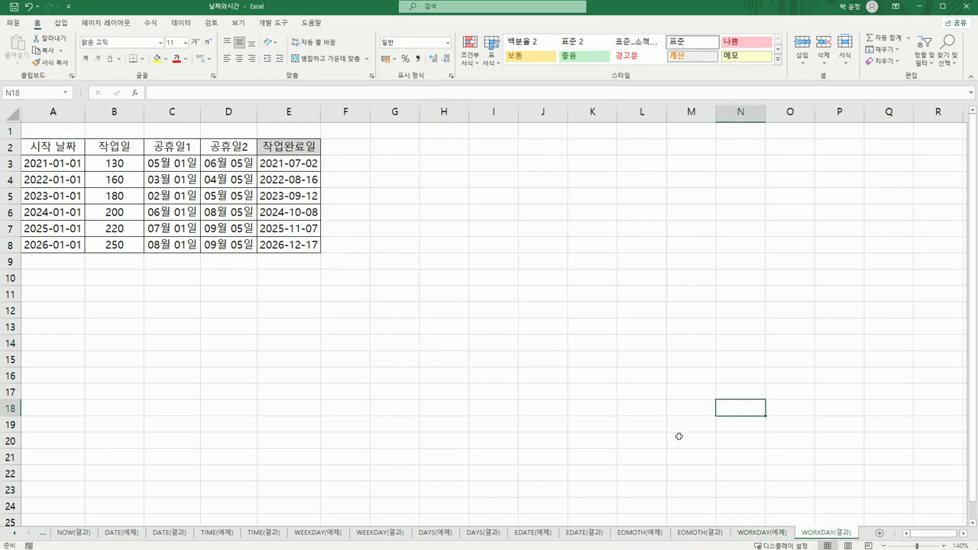